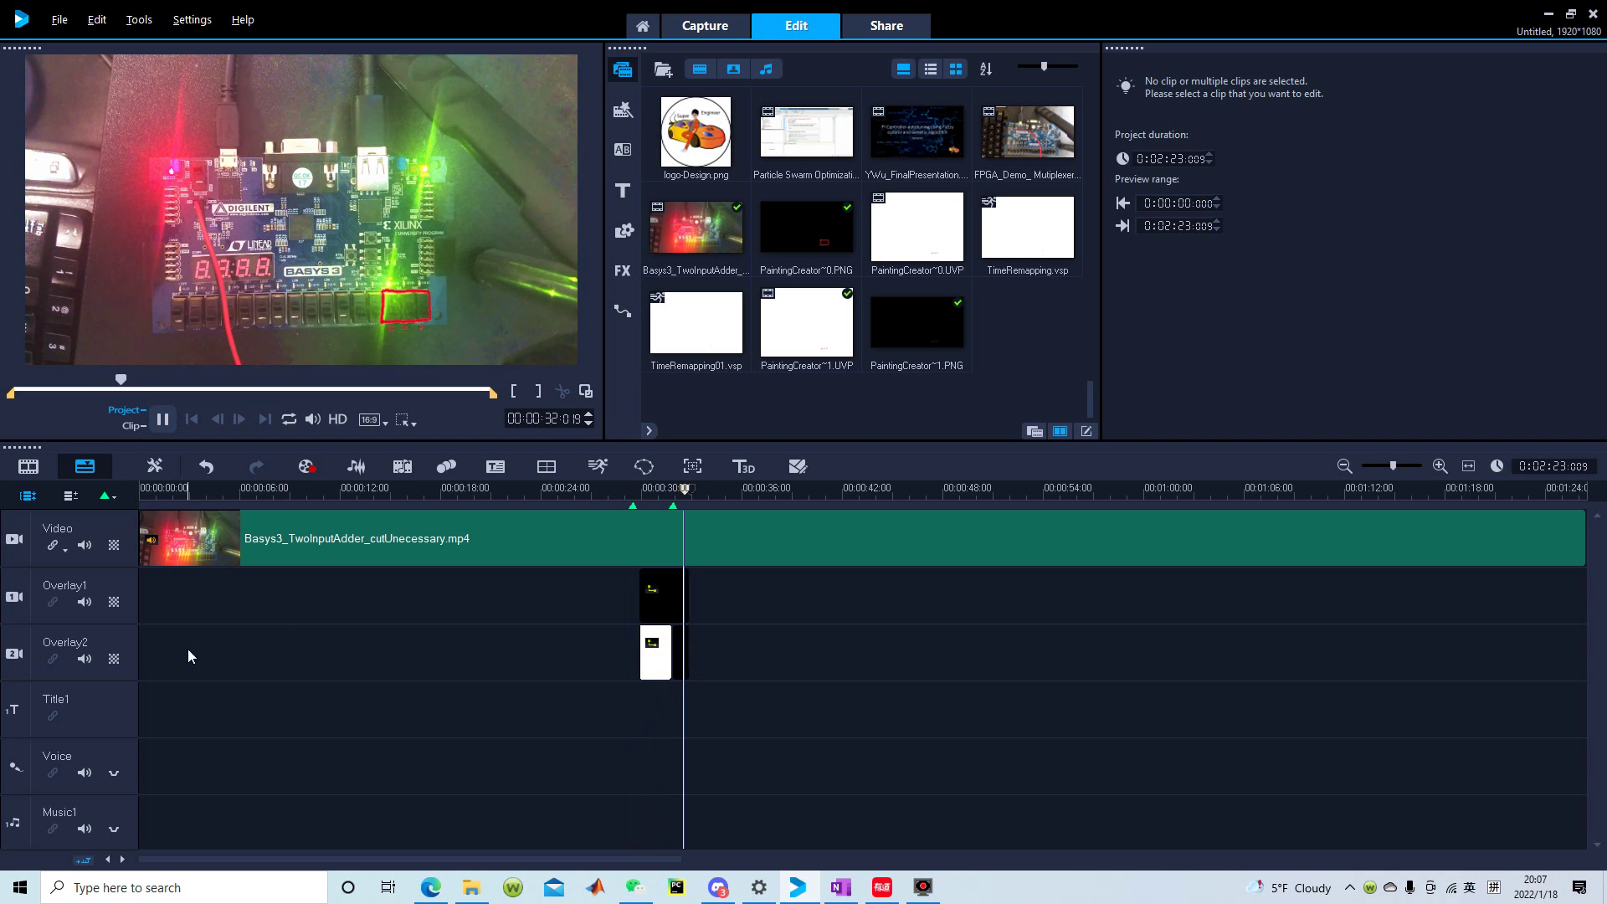
key("space")
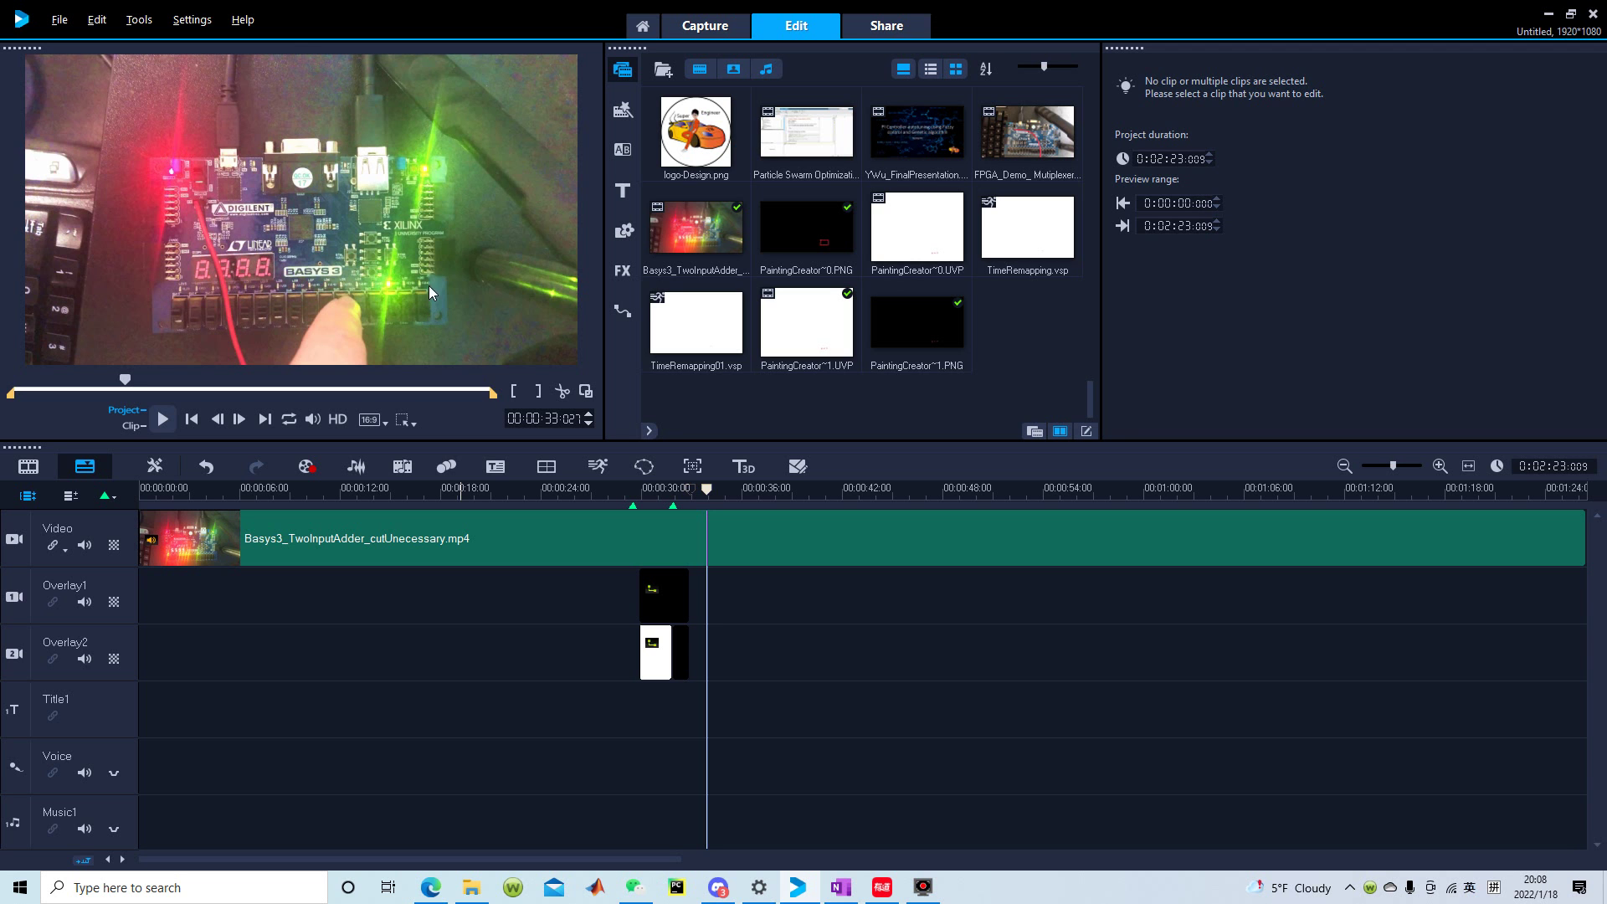
left_click(139, 19)
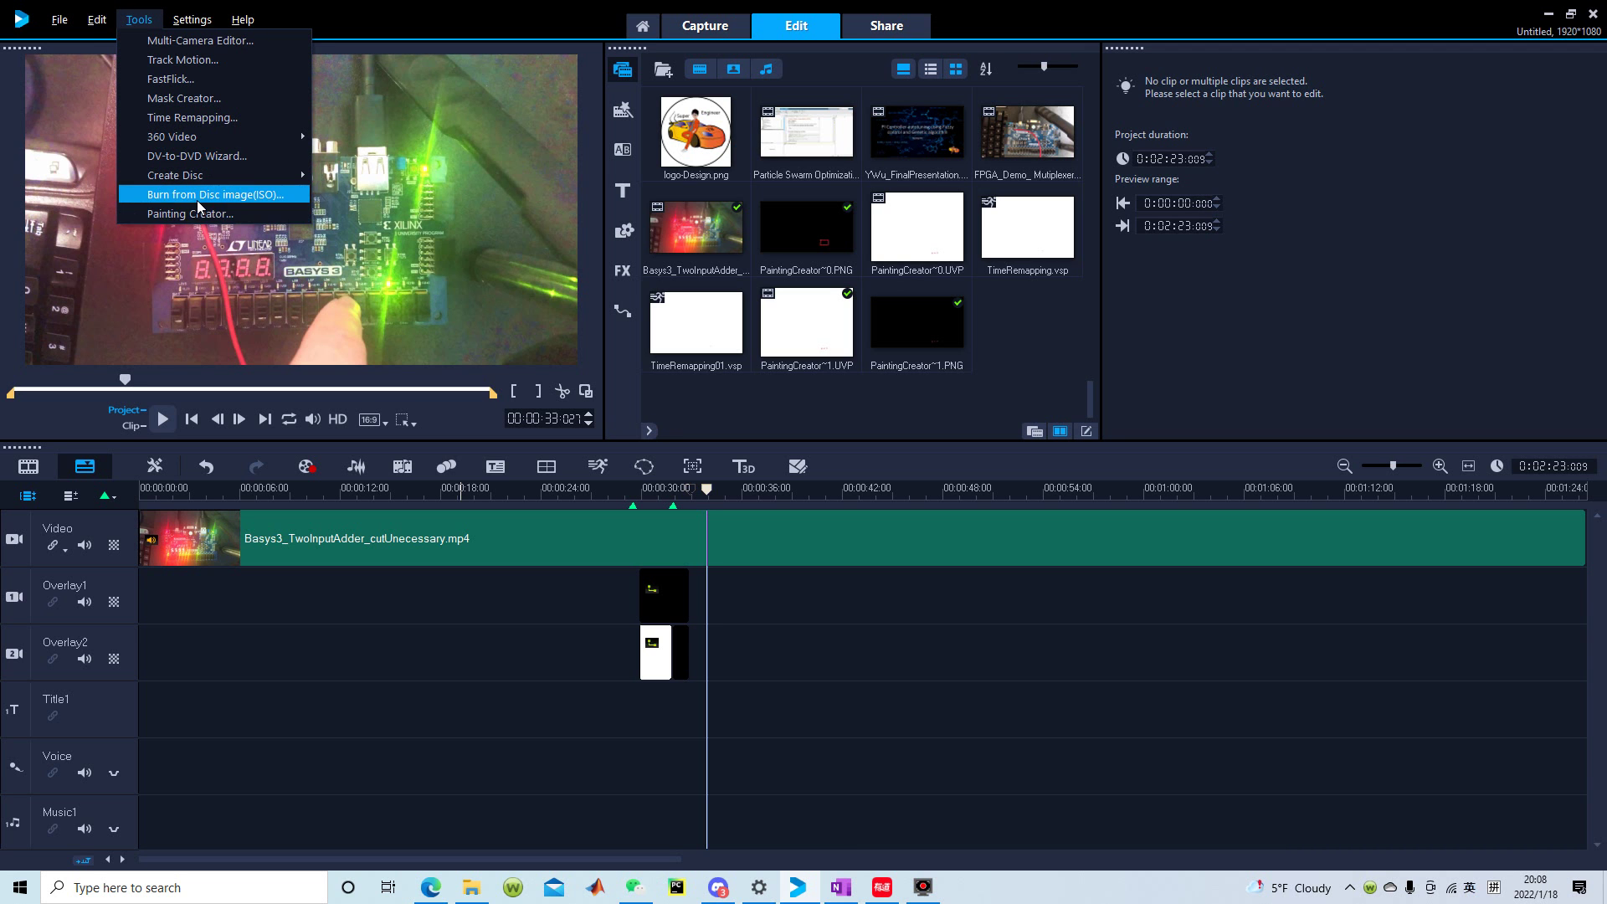
left_click(219, 215)
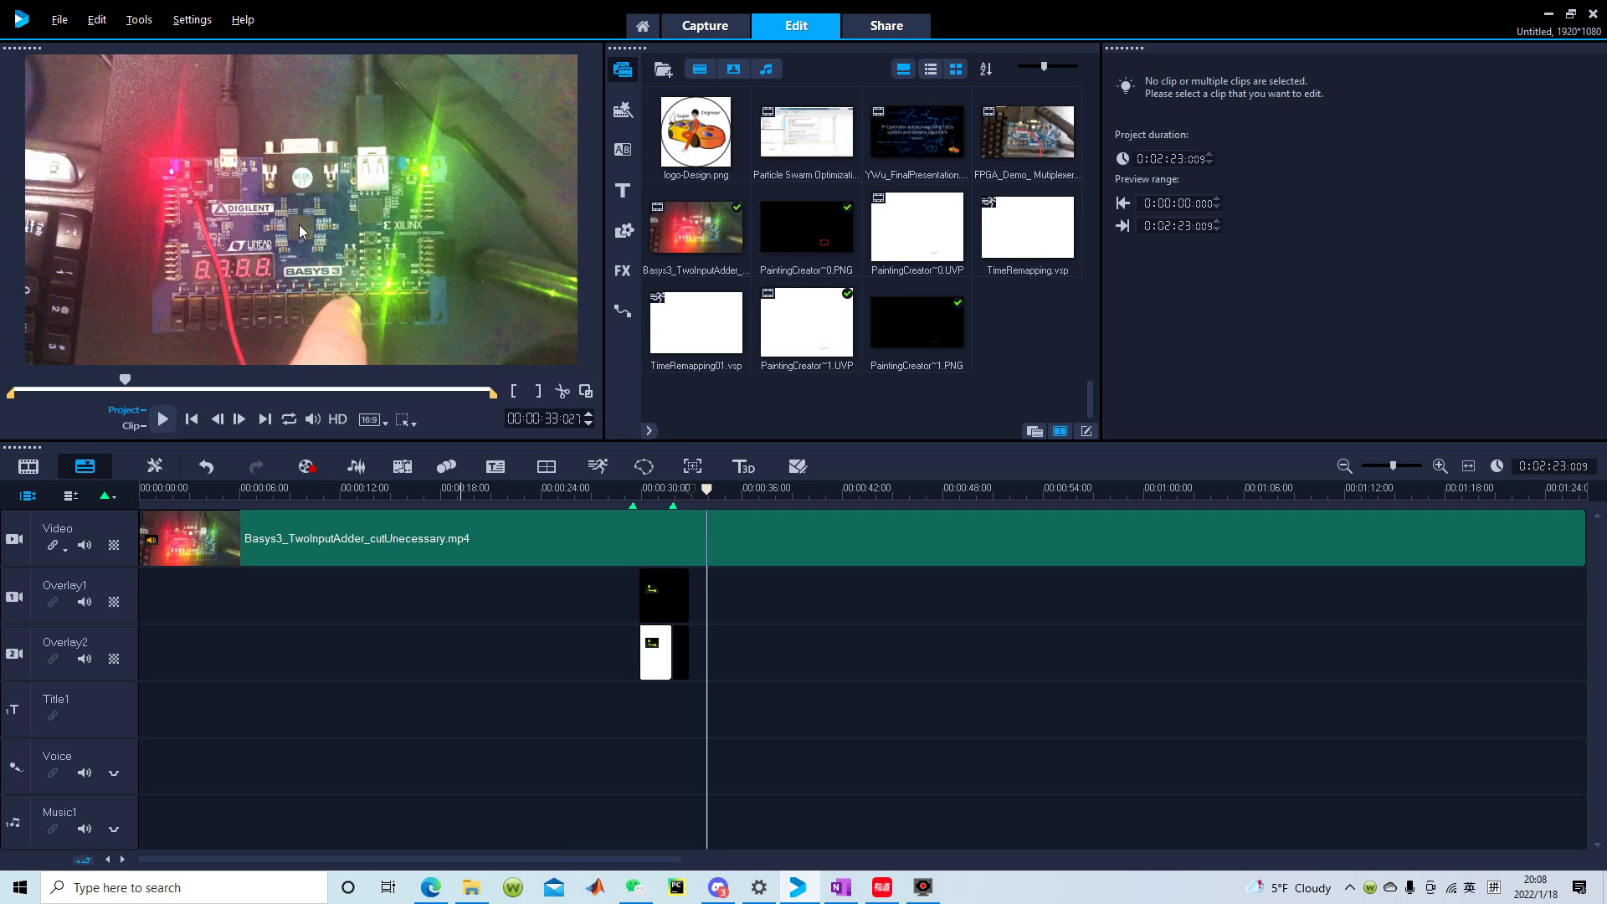
Step: Delete the short still-drawing clip that follows the white animation clip on the Overlay2 track
left_click(684, 650)
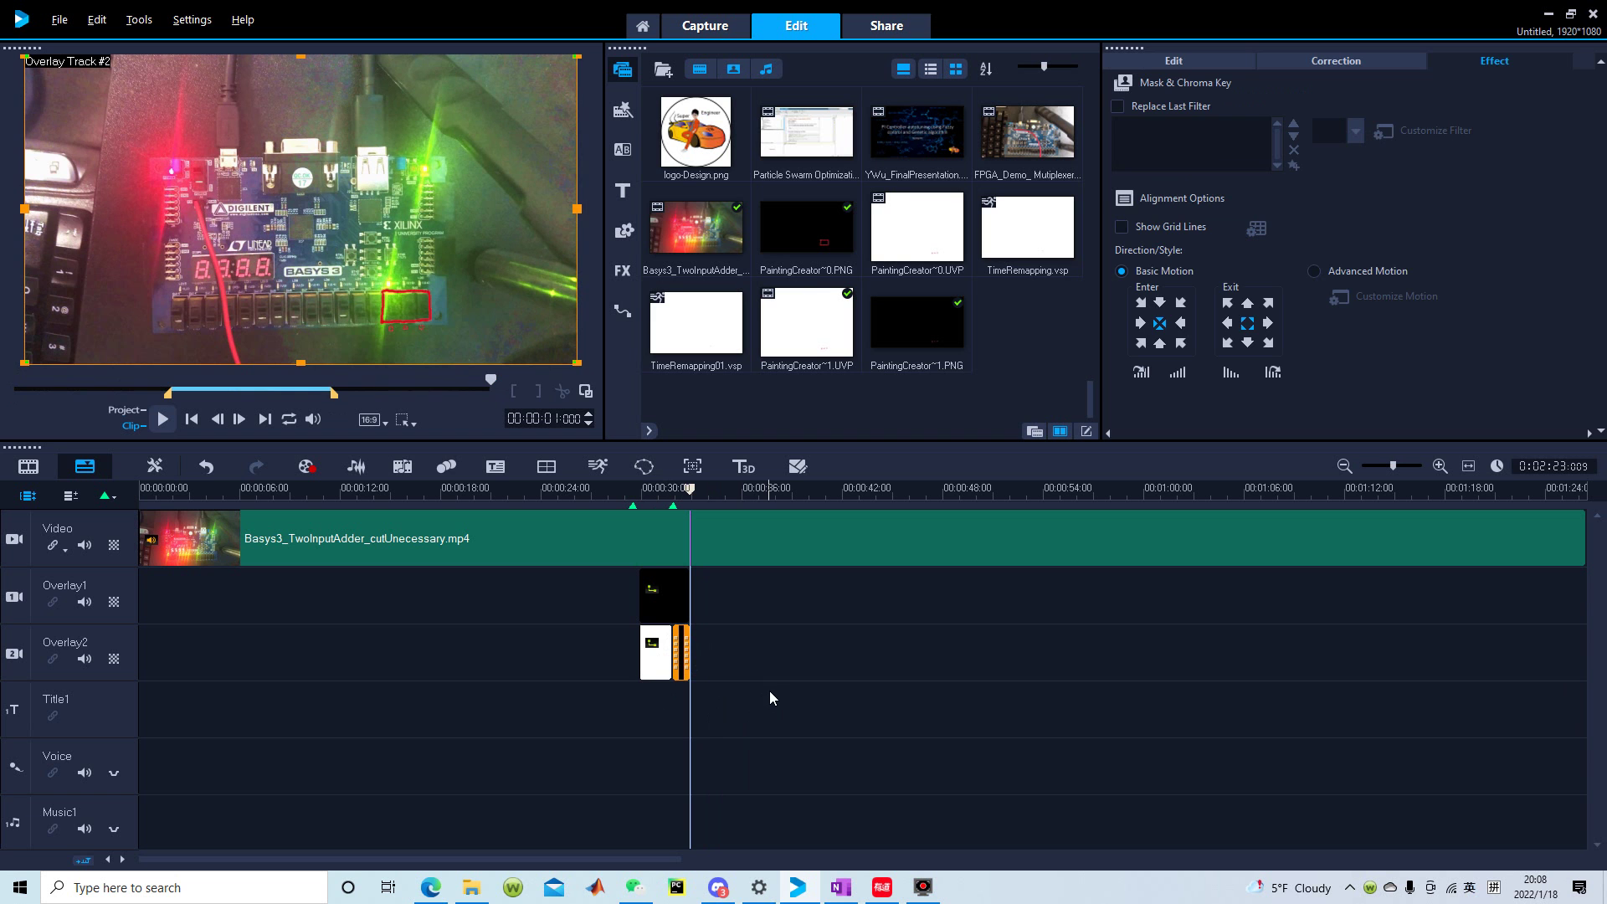
key("Delete")
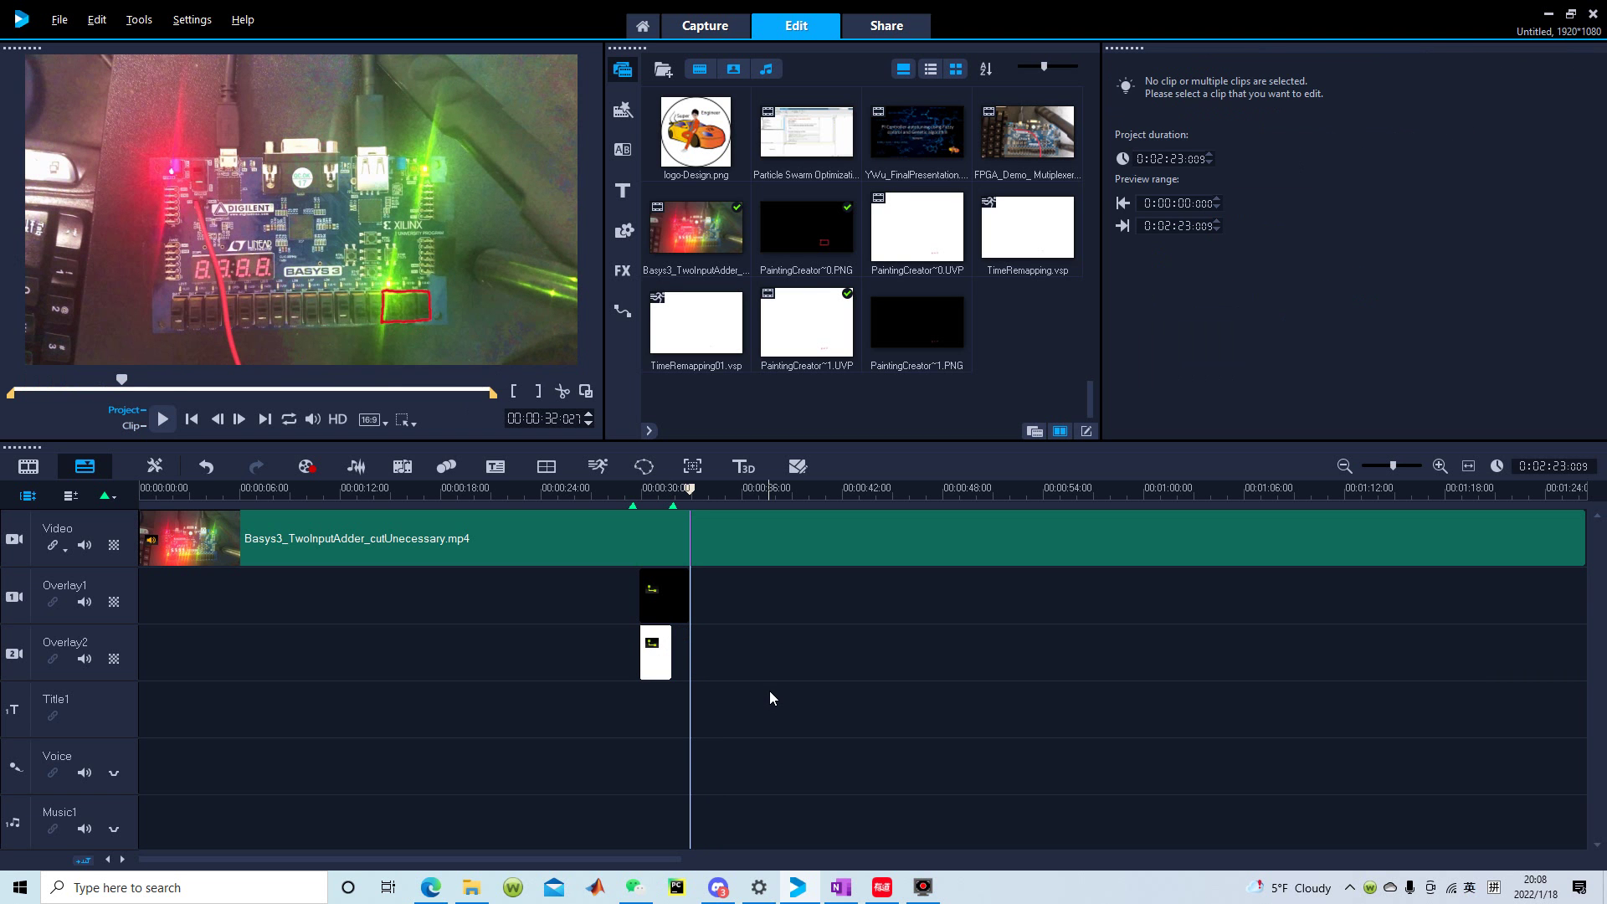
Step: Preview the project from about 00:00:29 to check the remaining red rectangle overlays
left_click(642, 666)
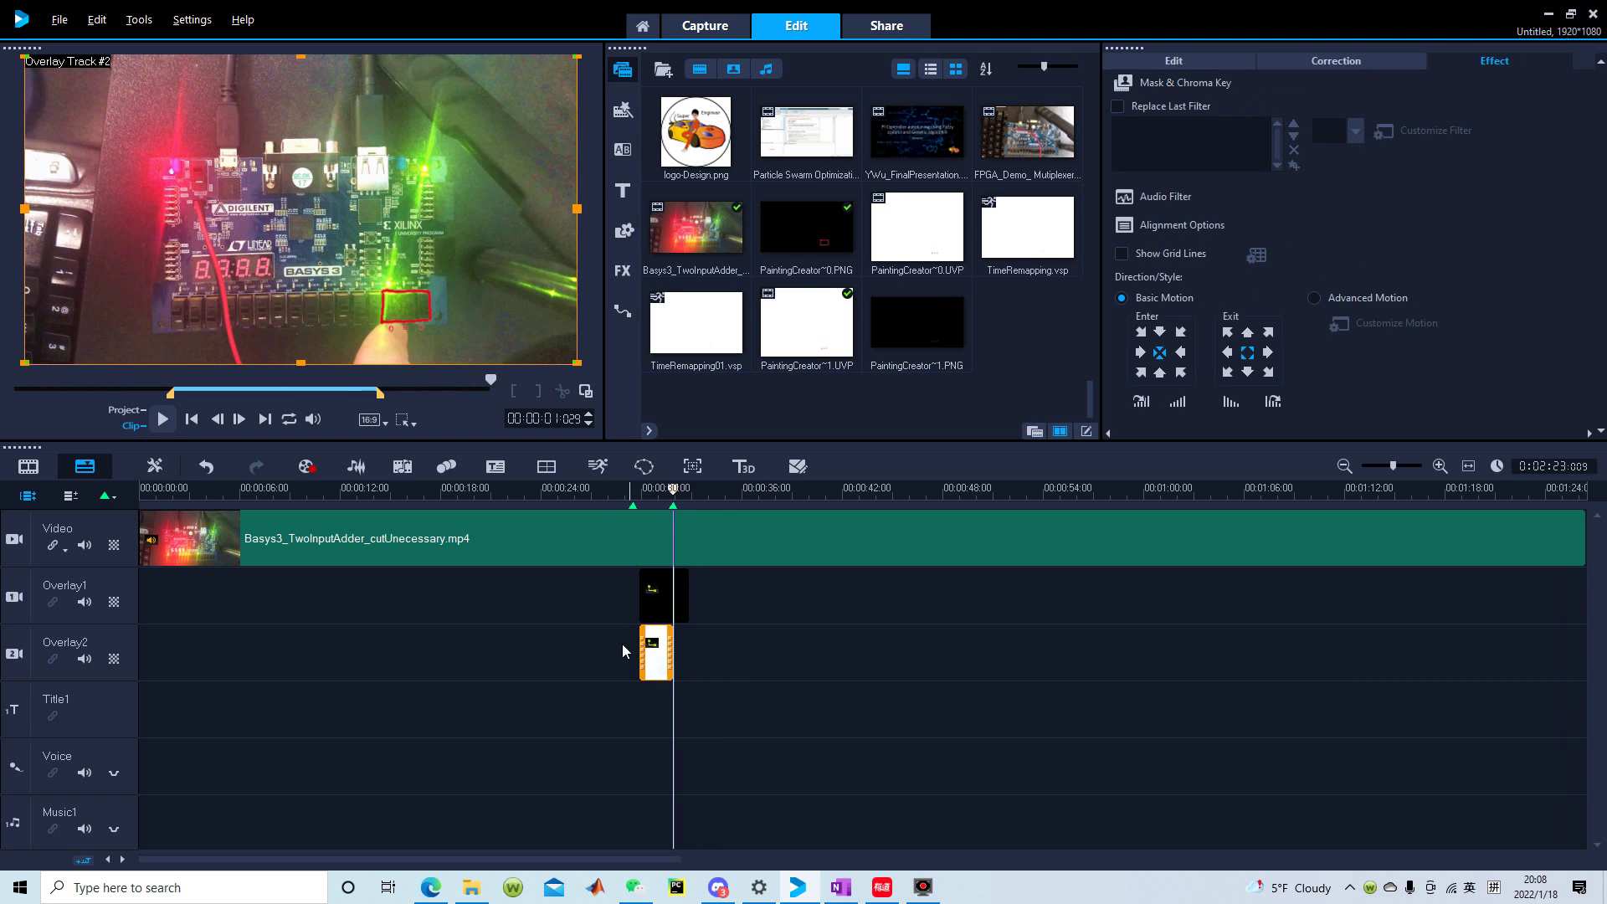
left_click(630, 641)
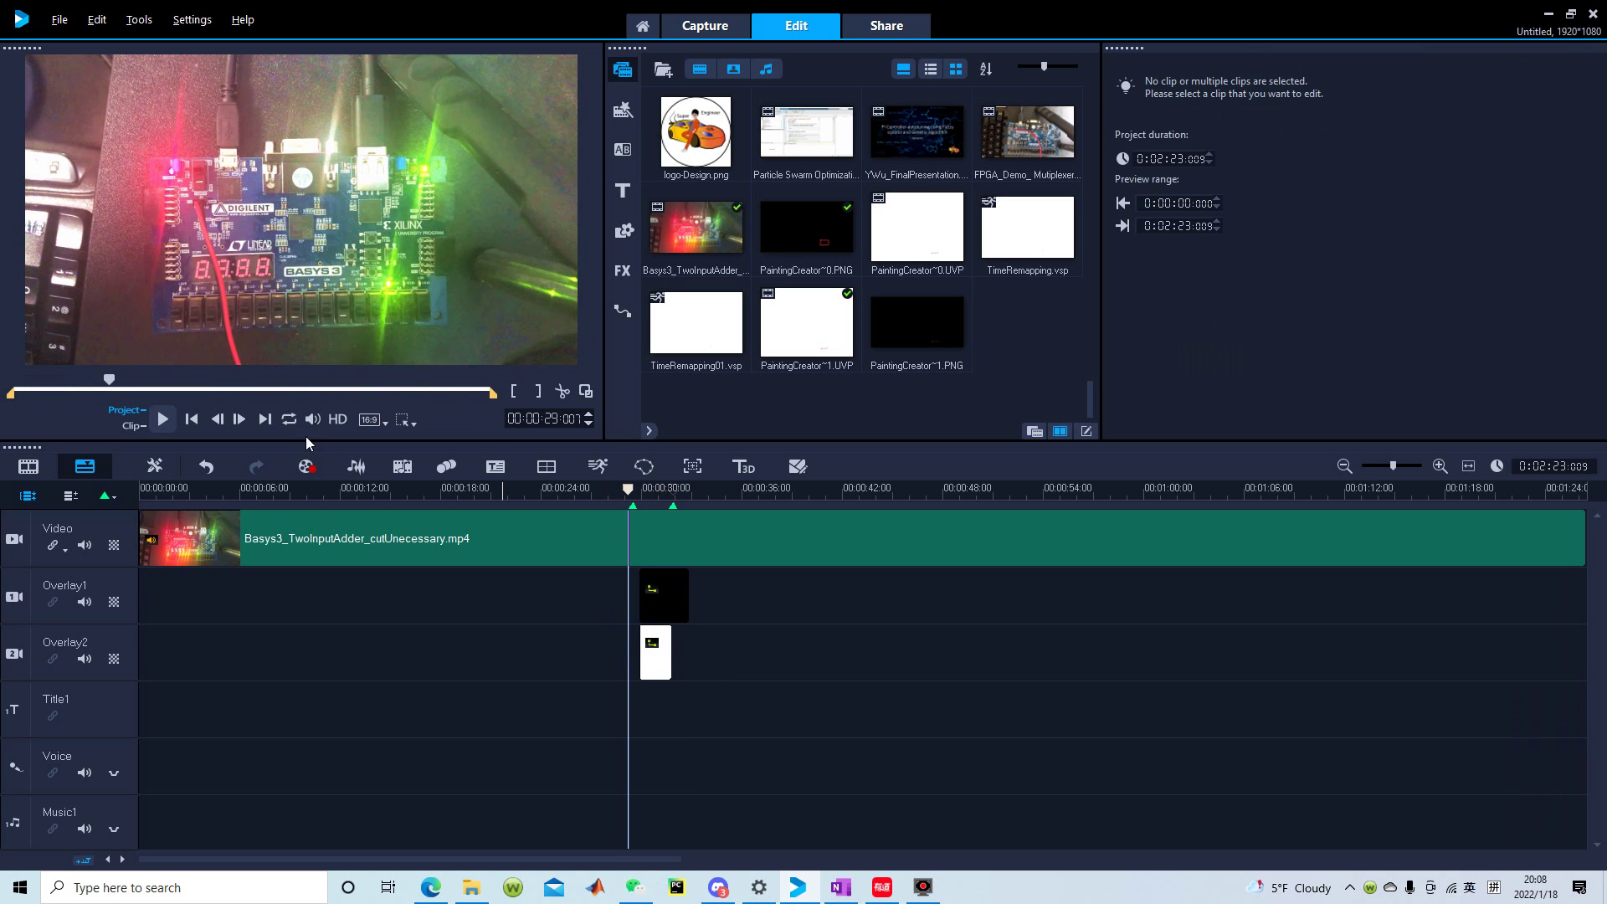
left_click(164, 425)
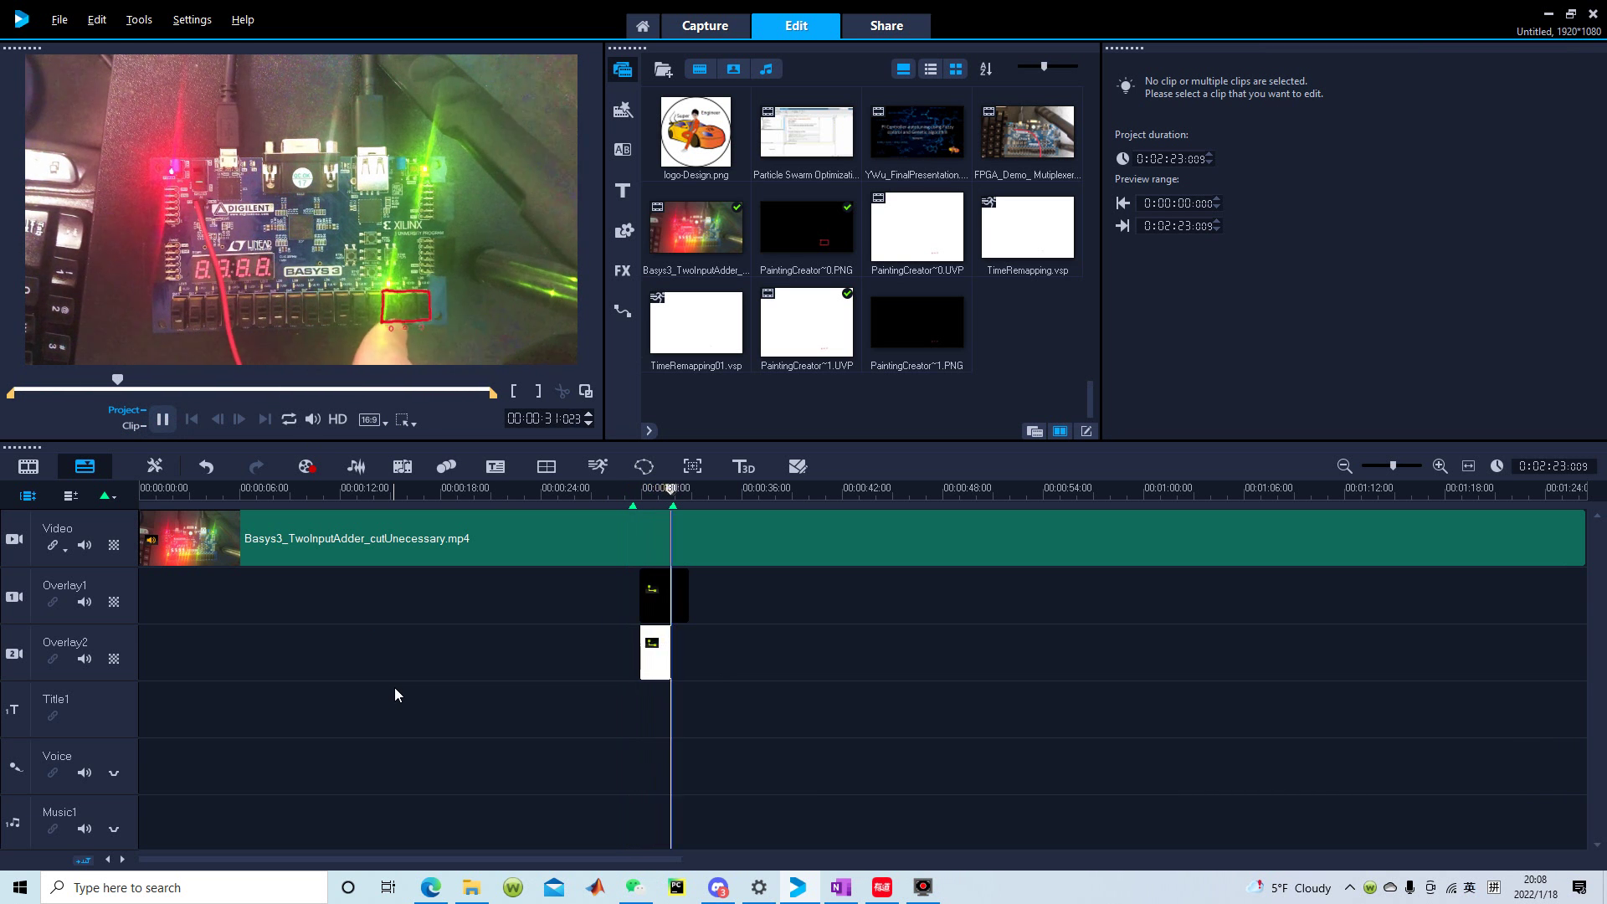
left_click(162, 419)
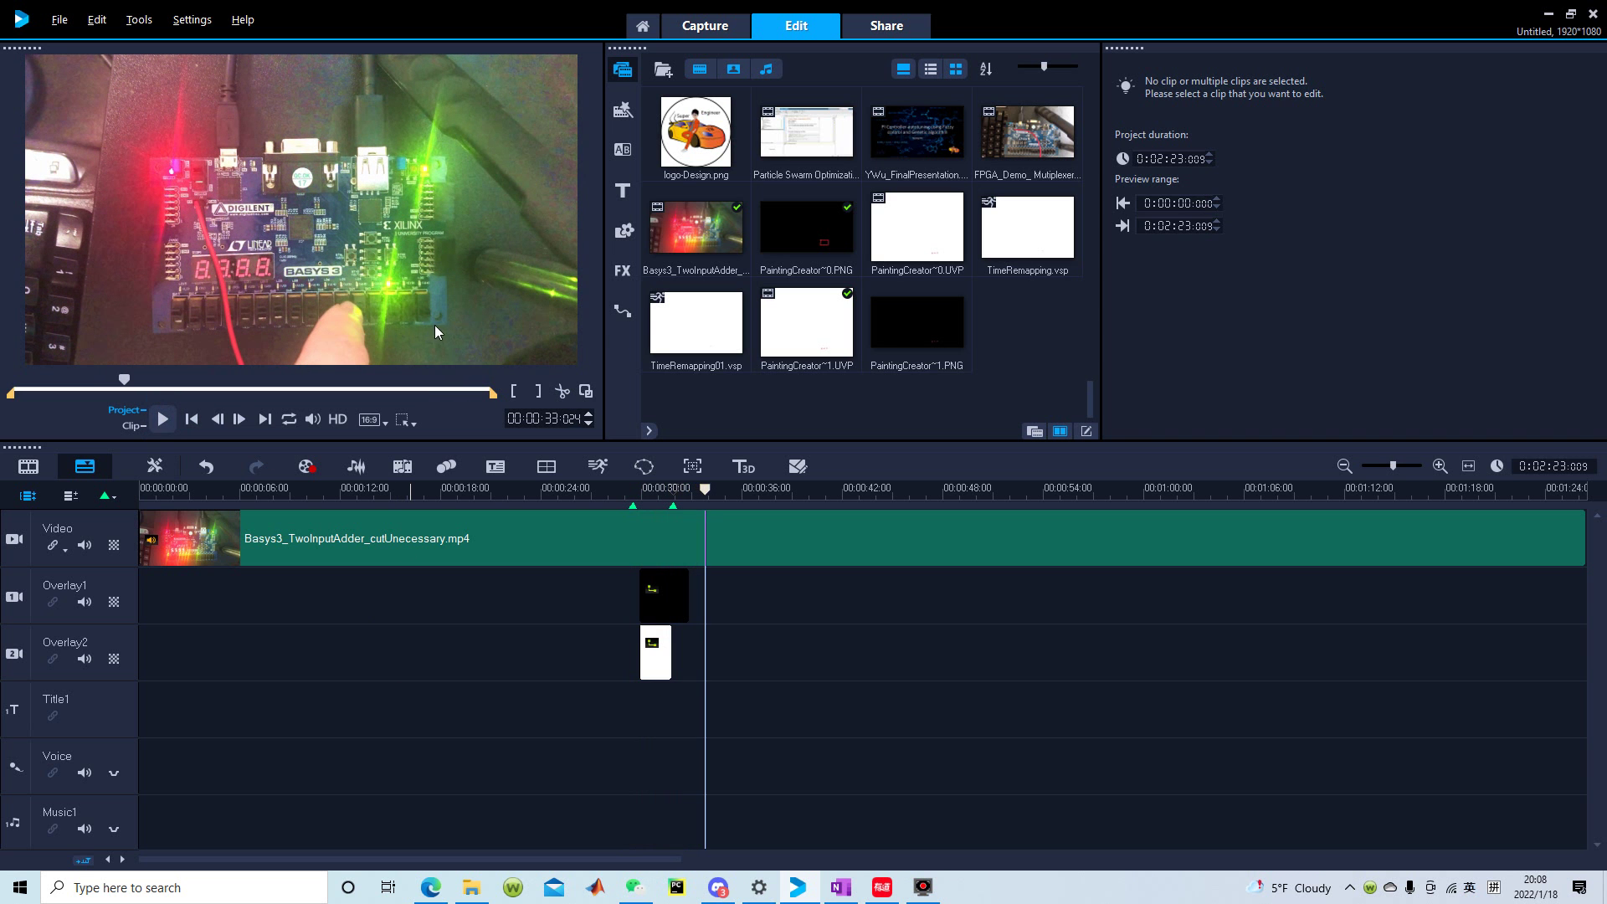
Step: Try to lengthen the white drawing-animation clip on Overlay2 by extending its end along the timeline
left_click(655, 651)
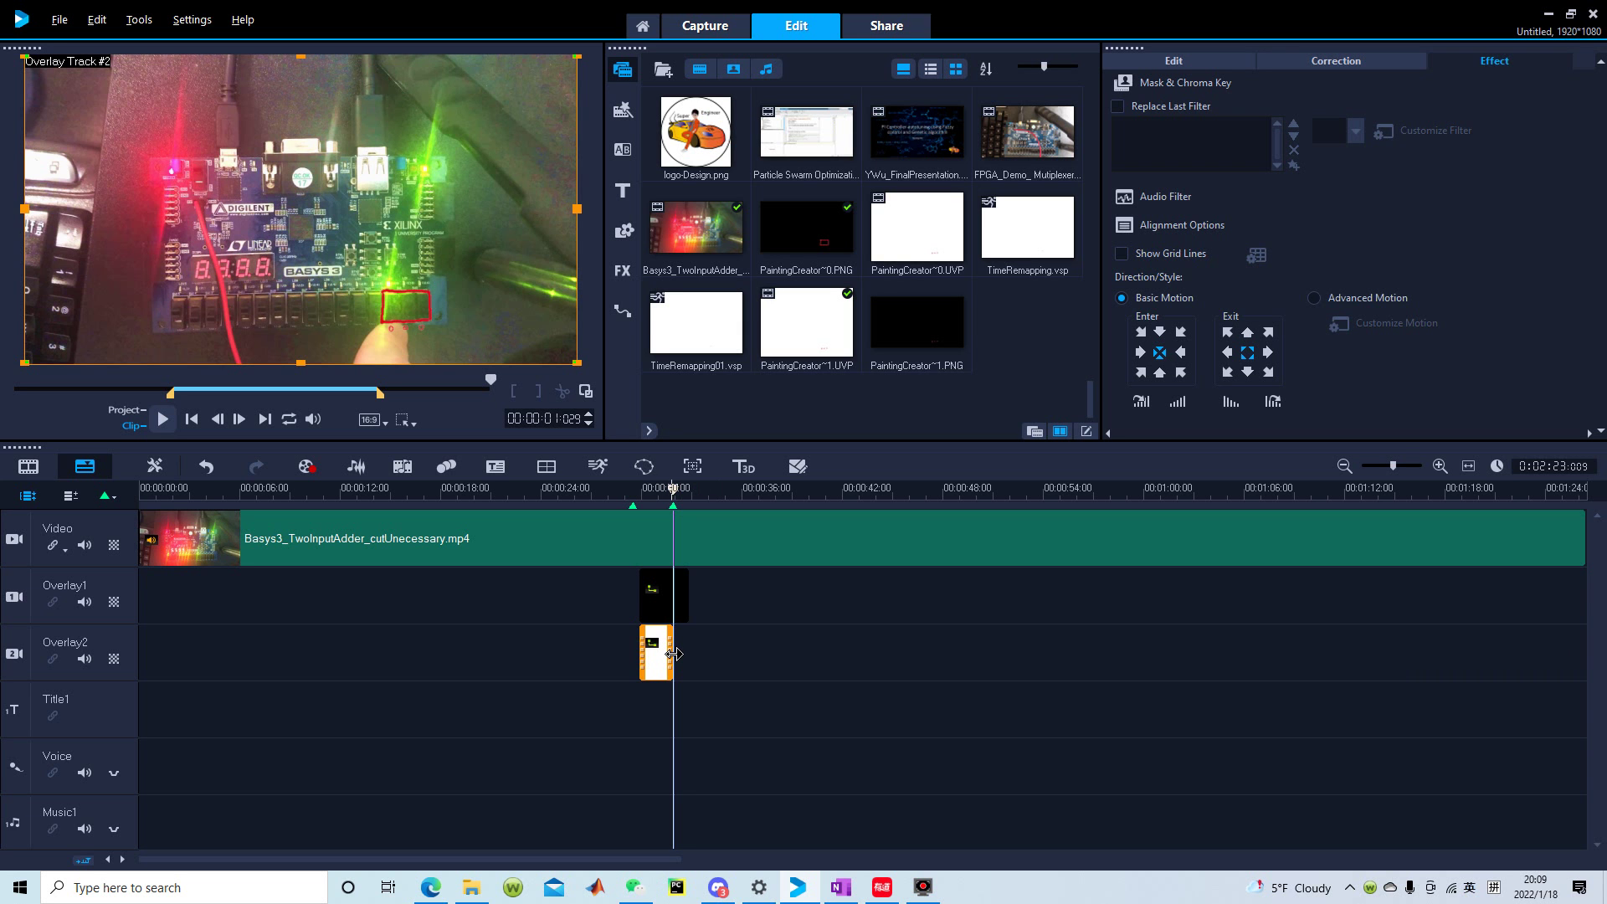
left_click_drag(674, 653, 947, 624)
left_click_drag(674, 654, 947, 645)
left_click_drag(675, 649, 879, 661)
Step: Delete the drawing-animation clip from Overlay2 and the drawing clip from Overlay1
key("Delete")
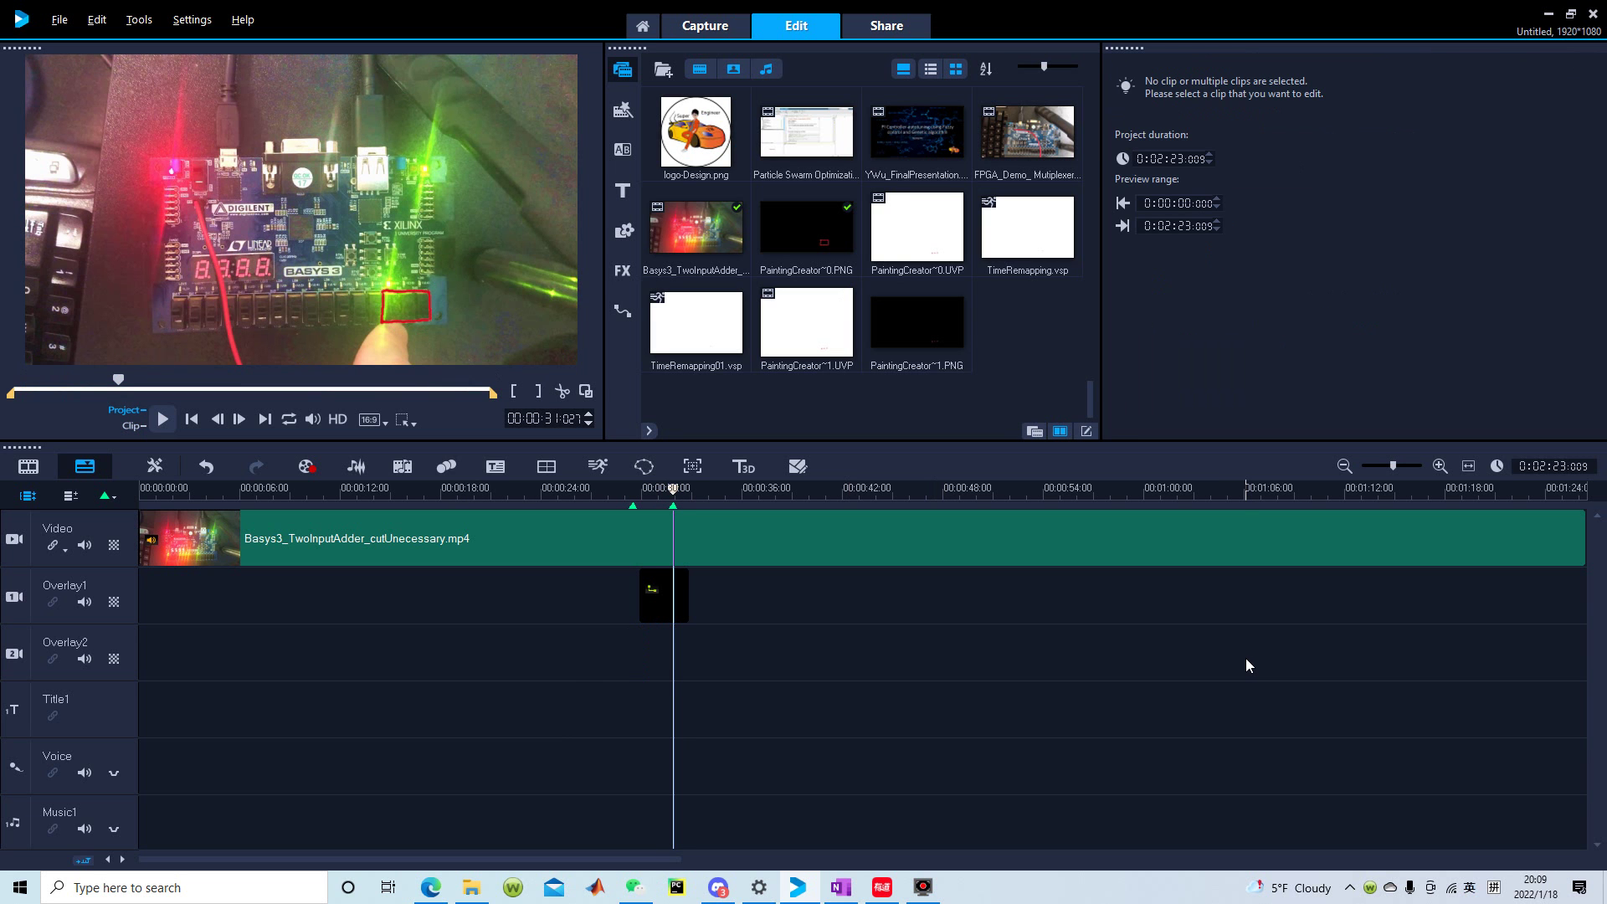
left_click(646, 594)
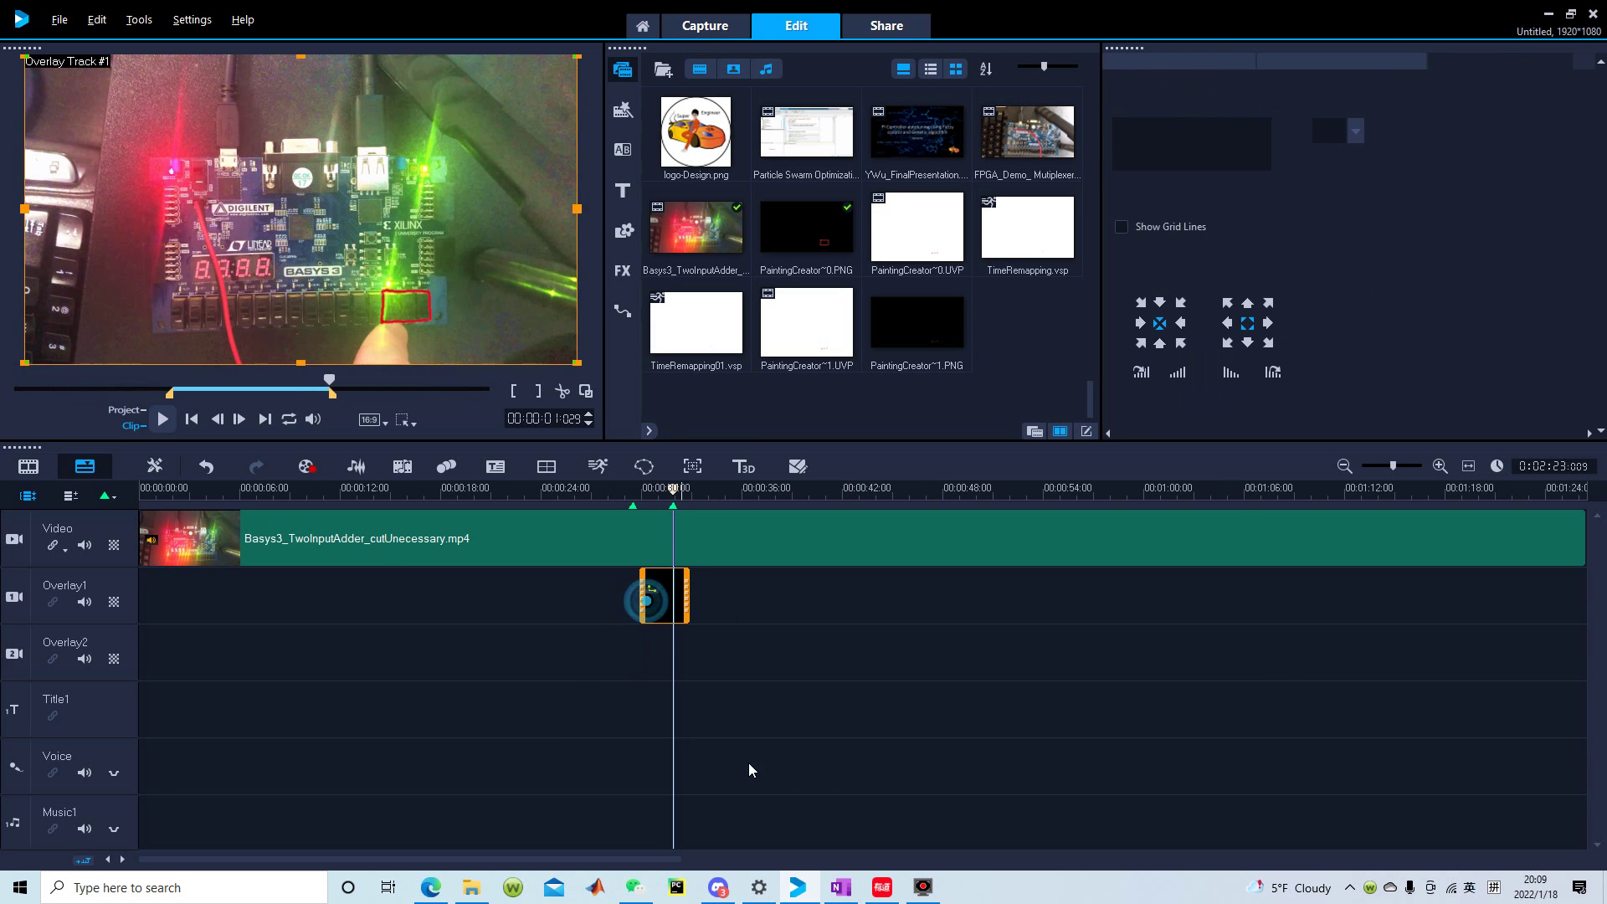
key("Delete")
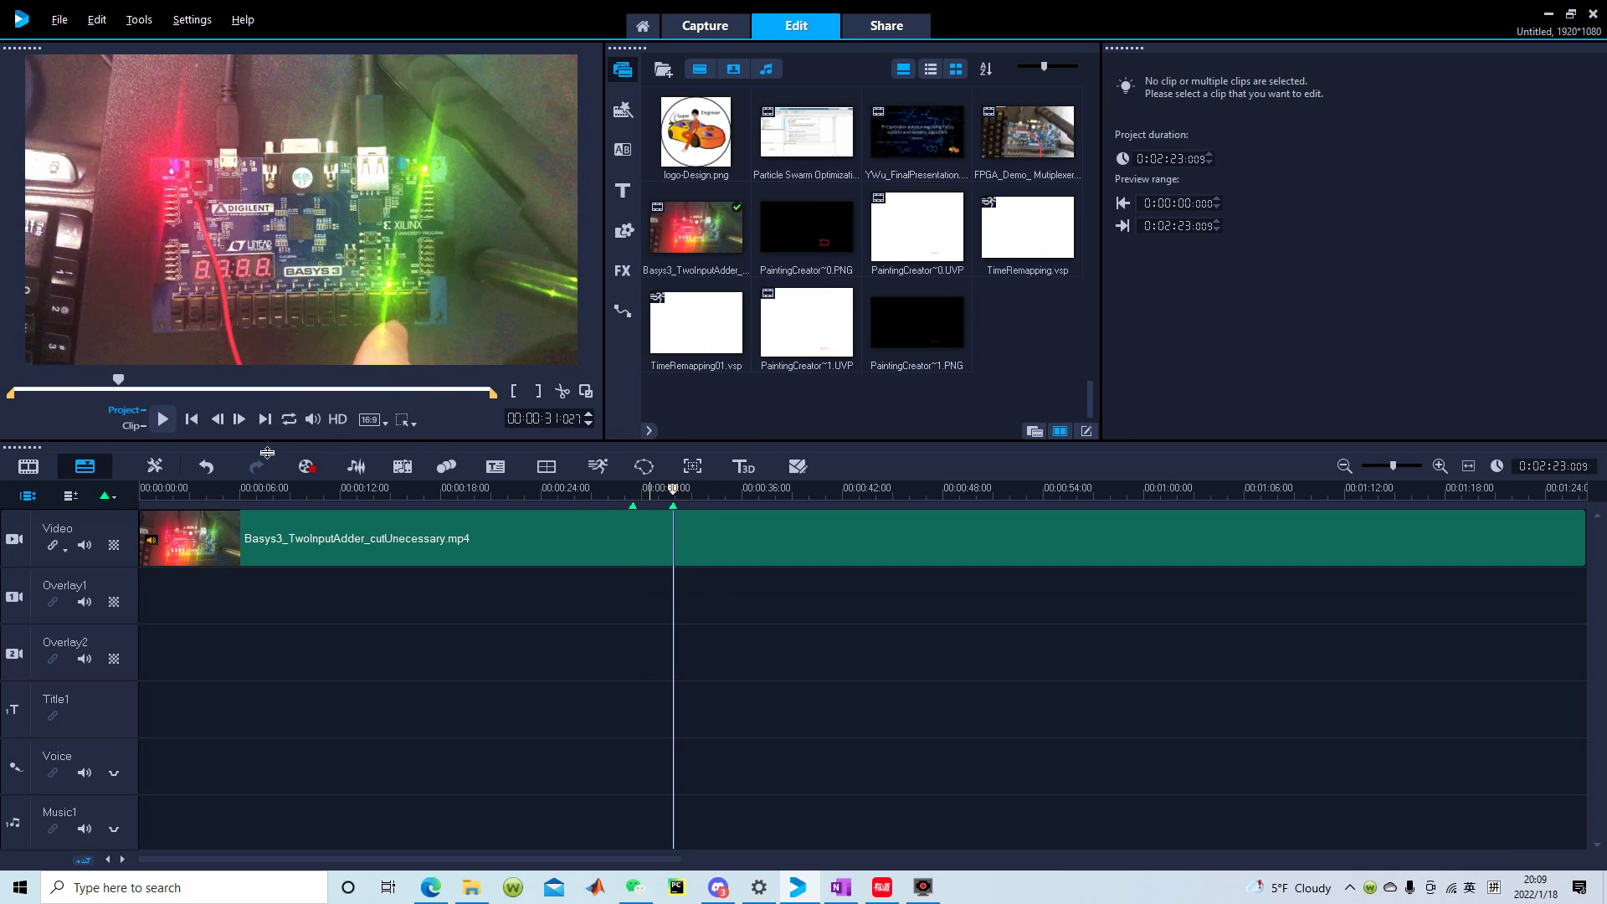
Step: Play through the main video around the finger pointing at the switches and stop the playhead at 00:00:30:000
left_click(662, 493)
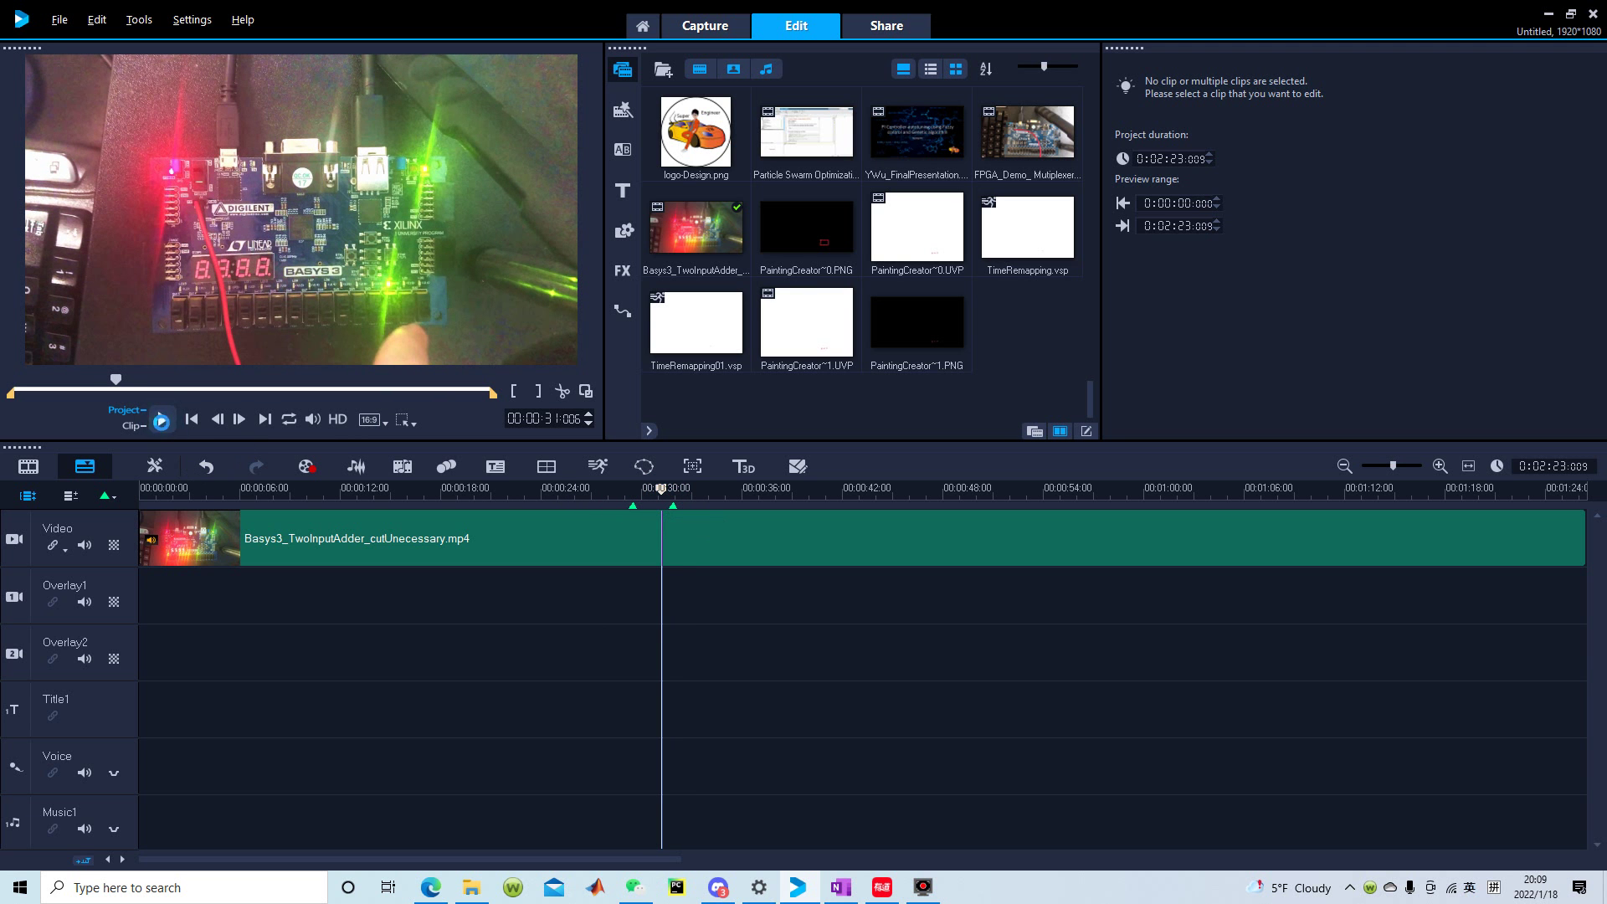
left_click(162, 421)
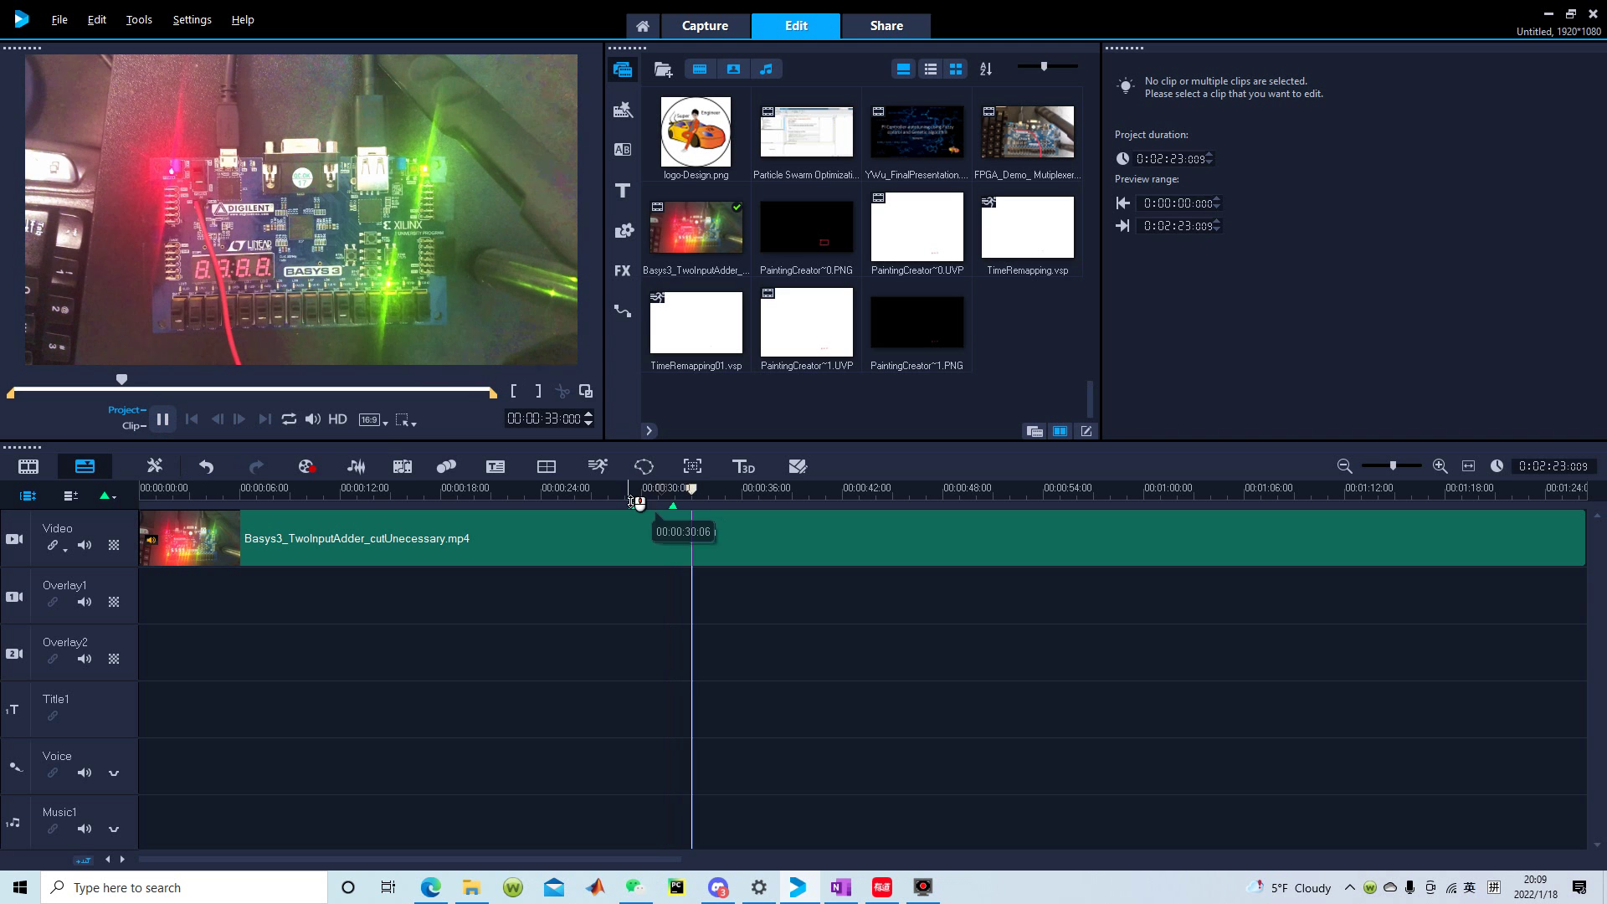
left_click(623, 493)
left_click(161, 418)
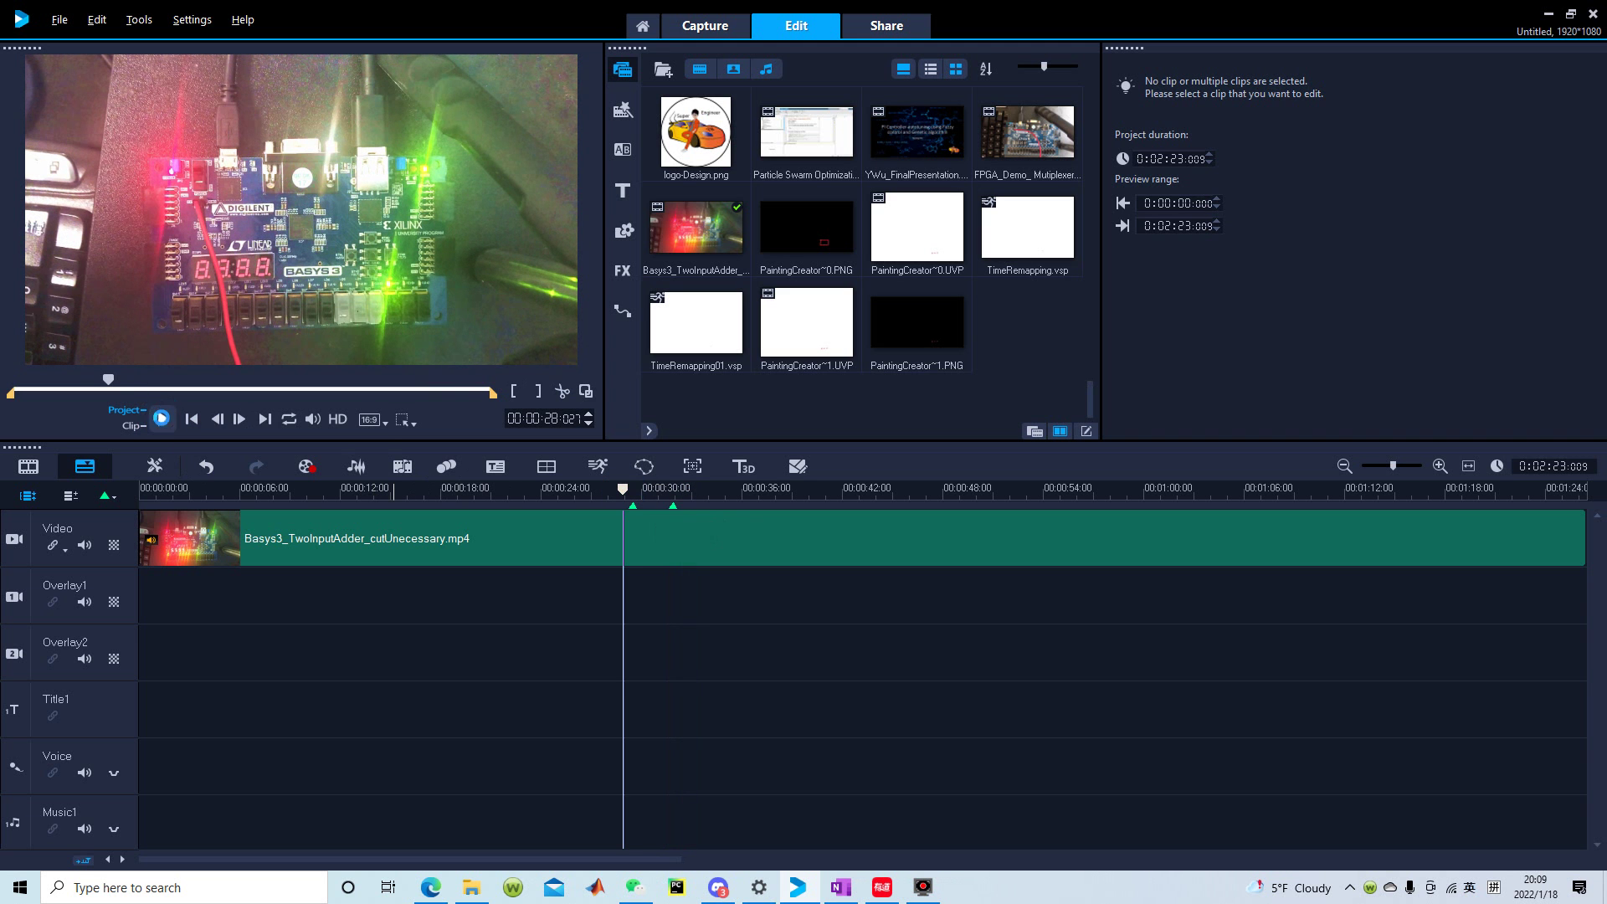
left_click(164, 421)
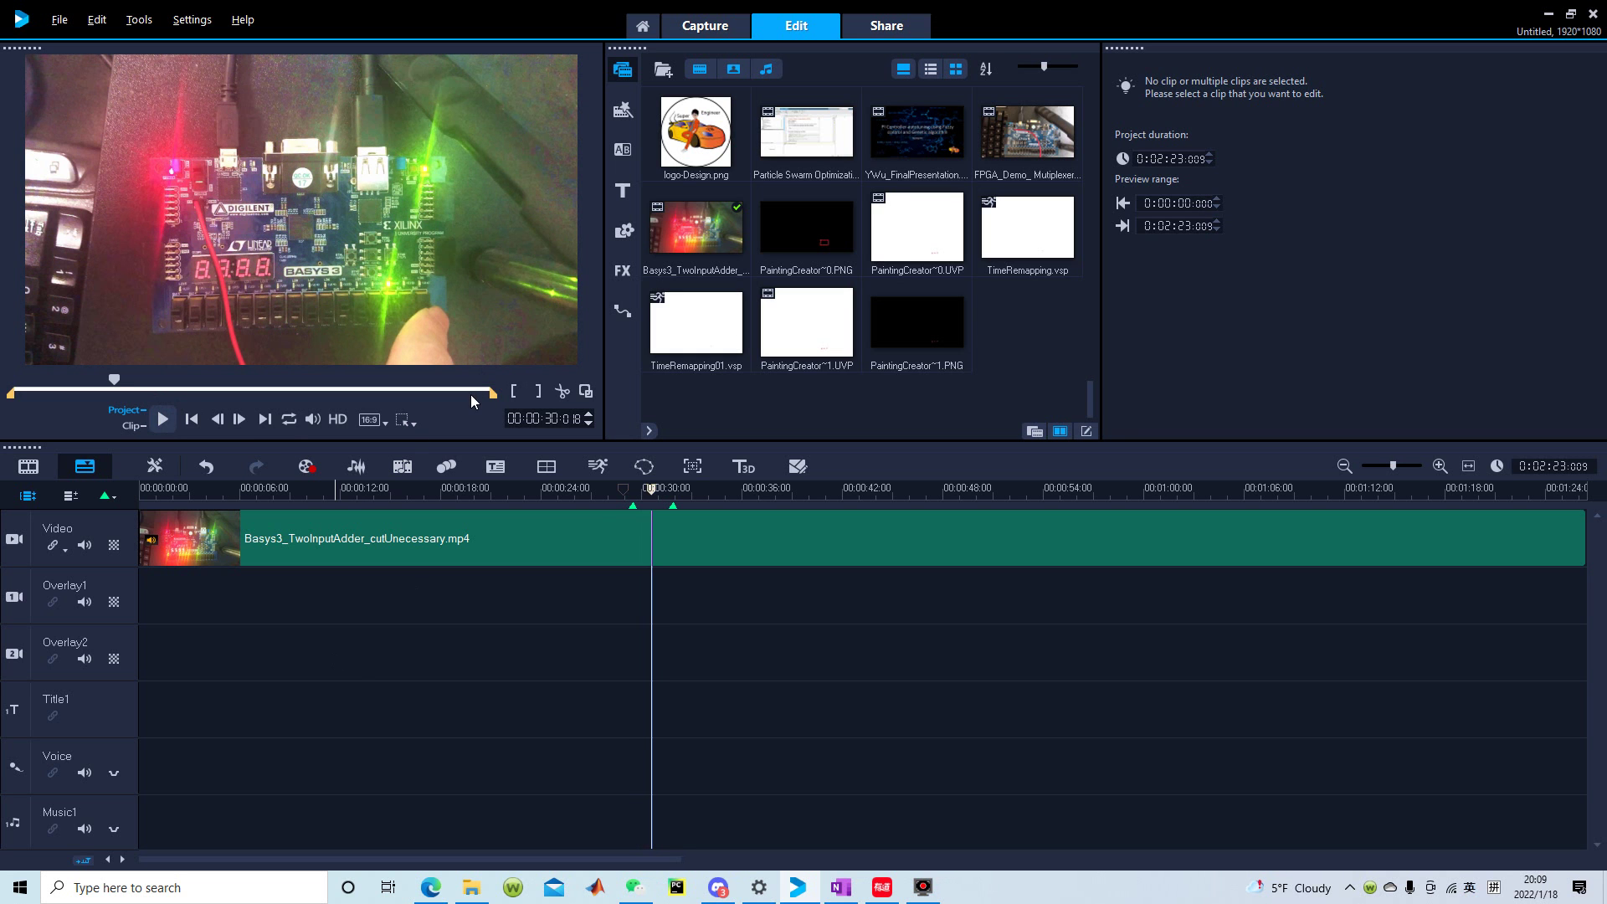
left_click(593, 495)
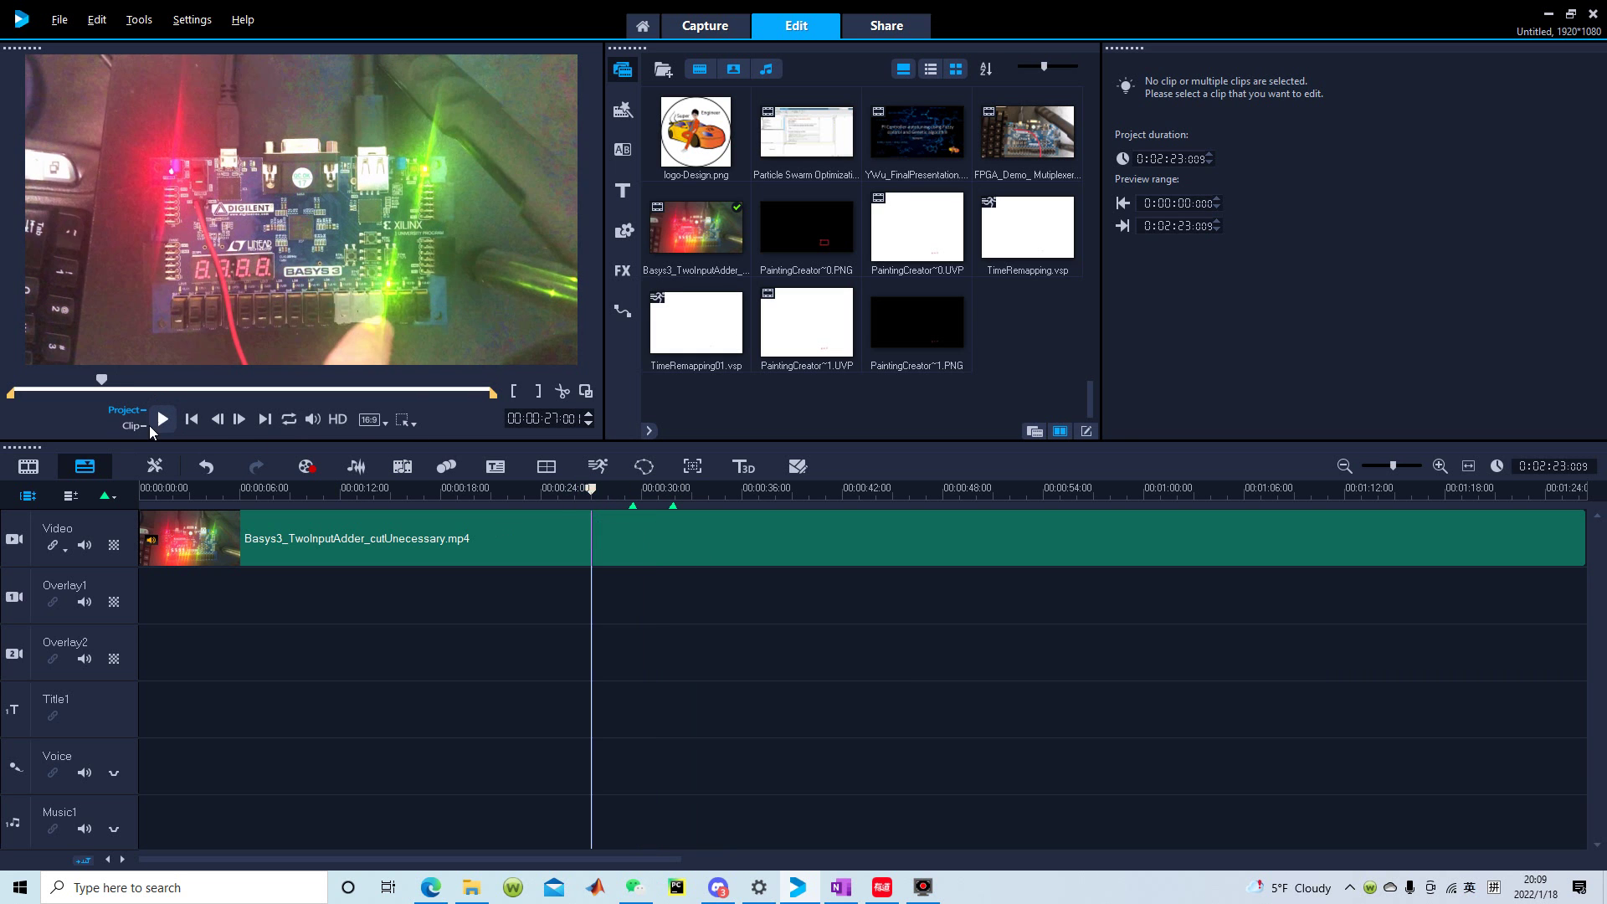
left_click(156, 427)
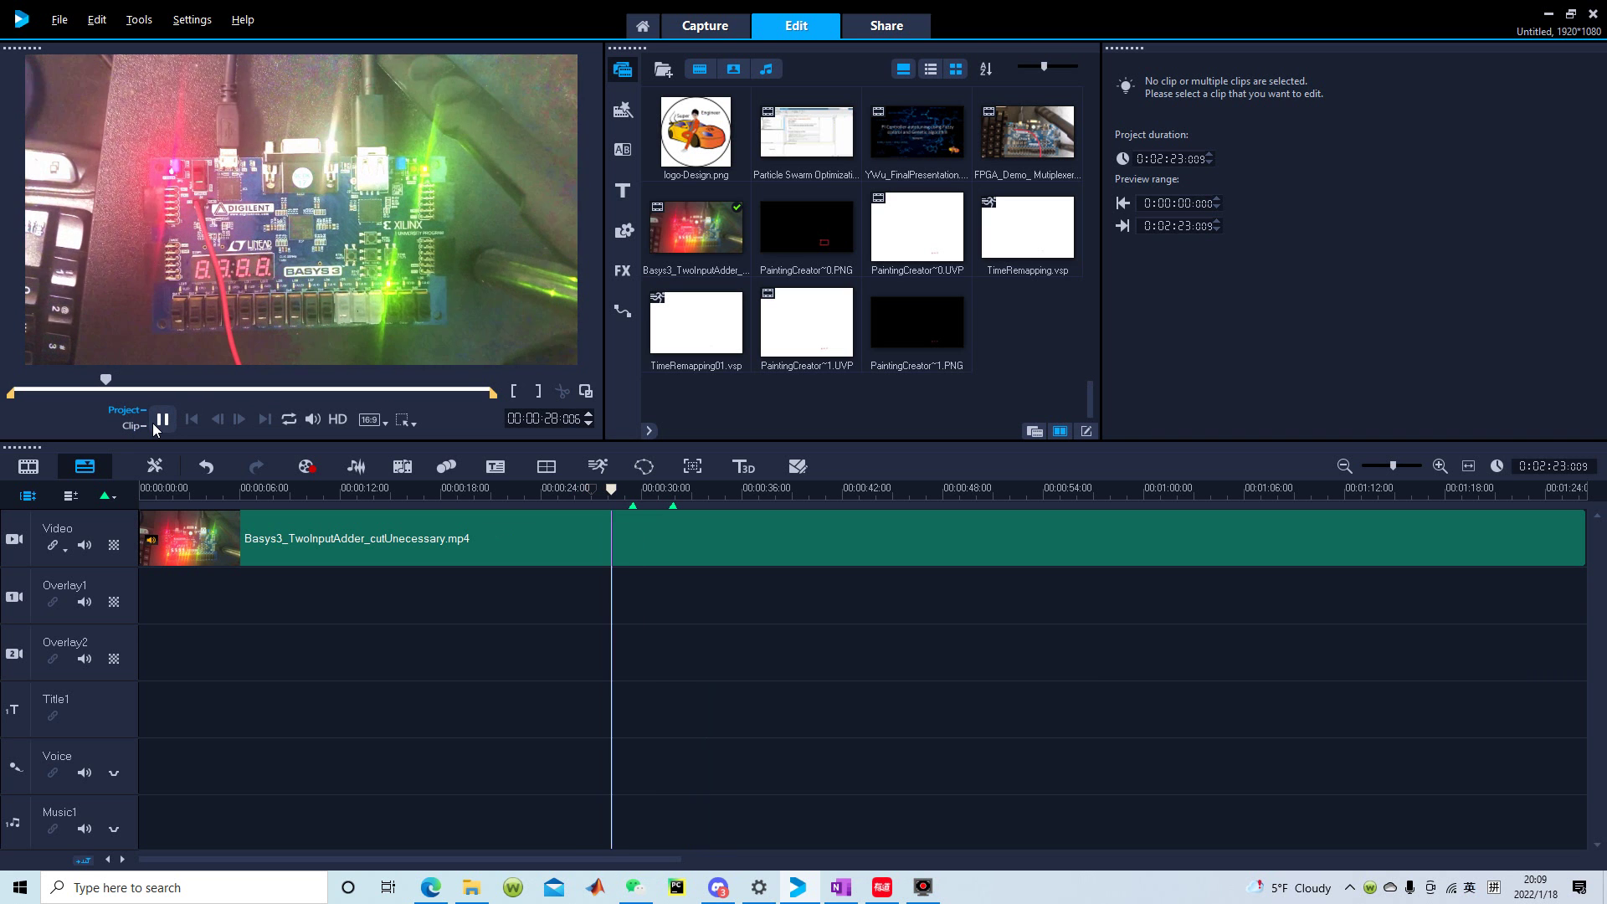
left_click(155, 427)
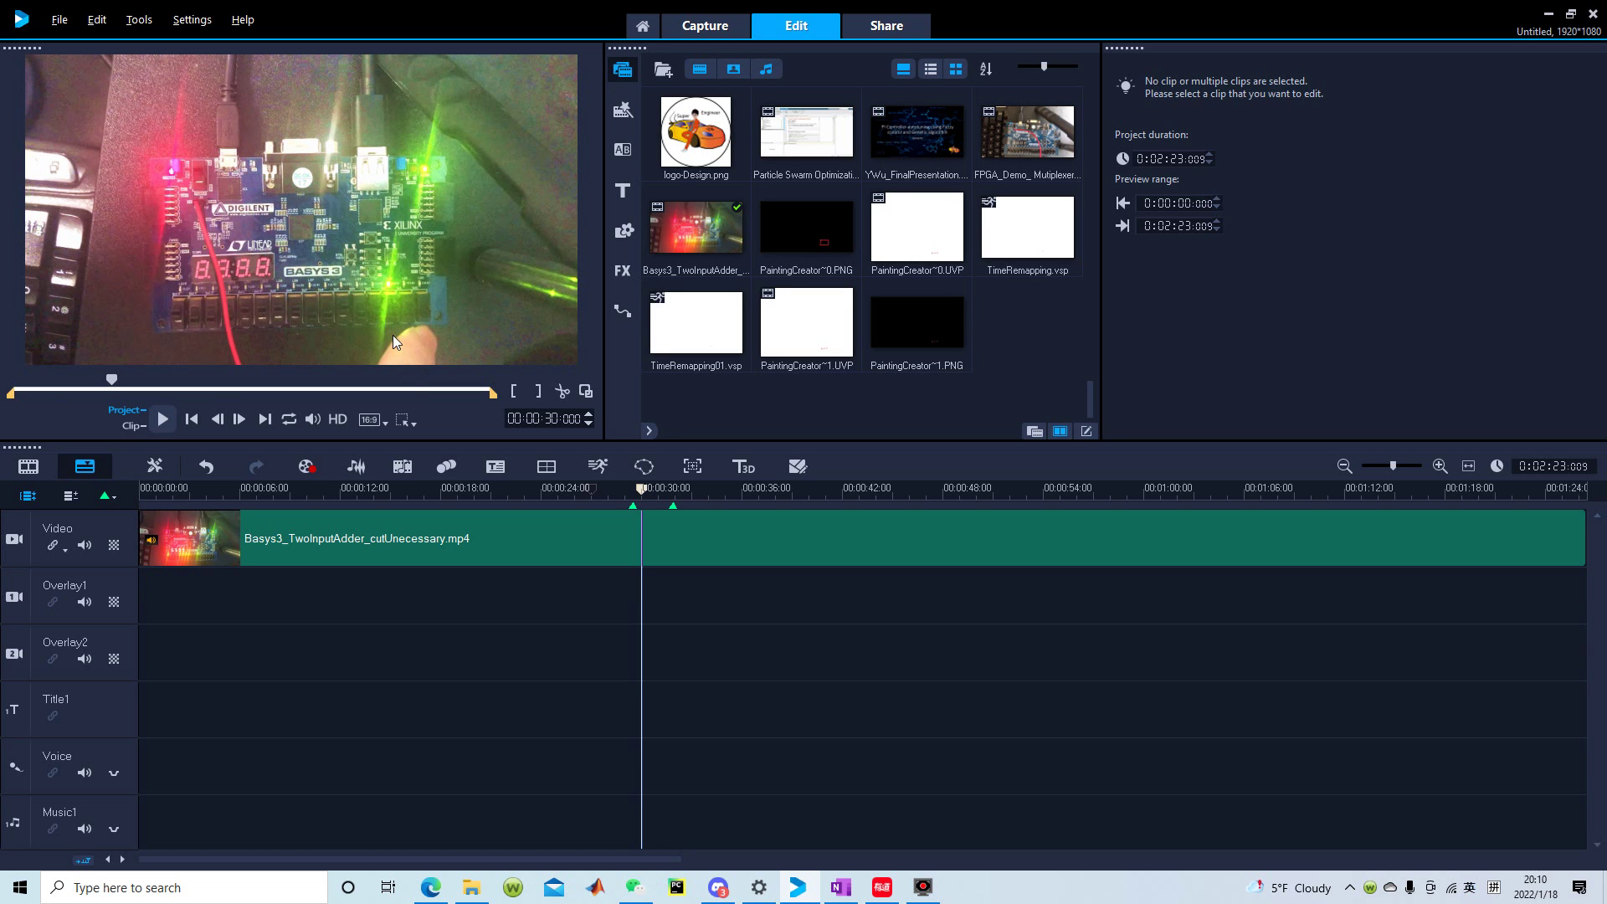
Step: Open the Painting Creator on the current video frame and choose the yellow pencil brush
left_click(183, 25)
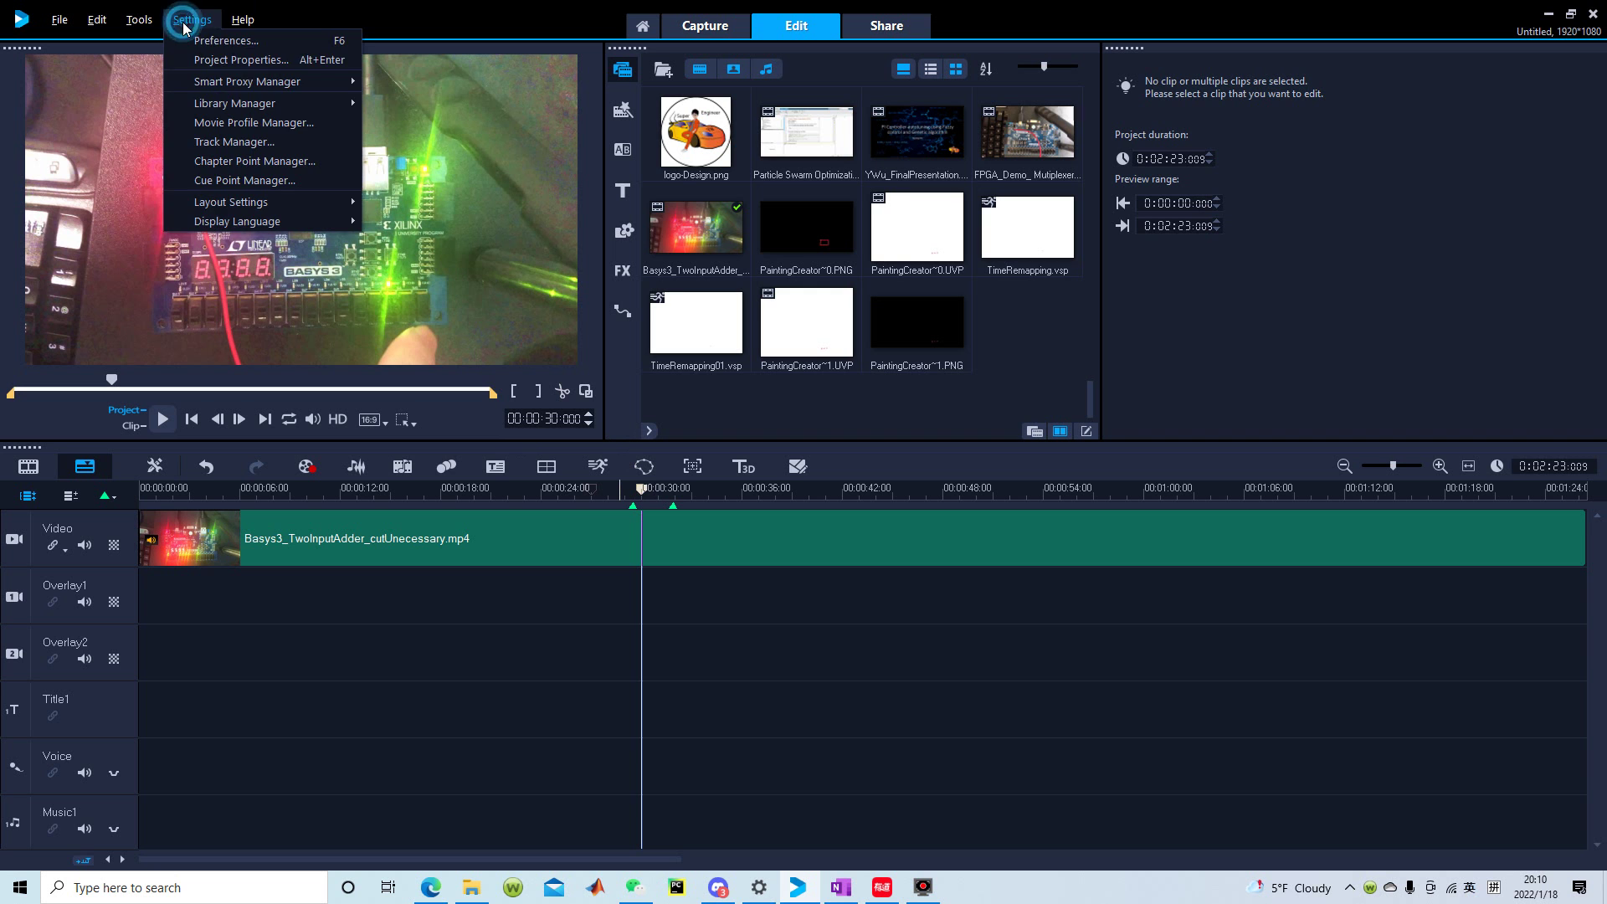
mouse_move(156, 23)
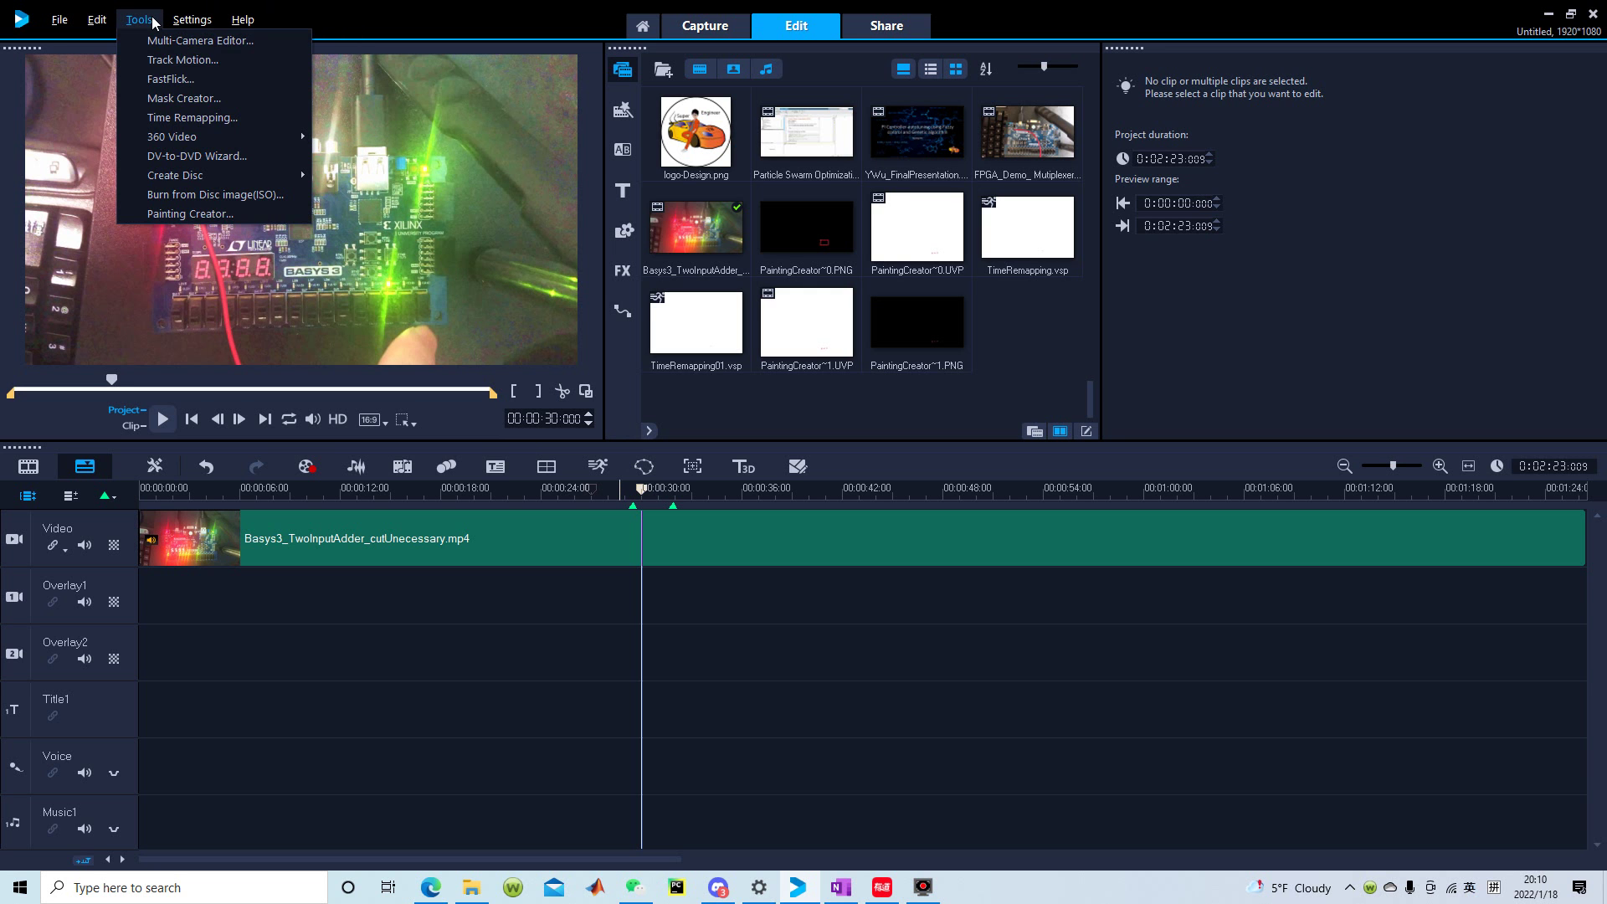
left_click(190, 213)
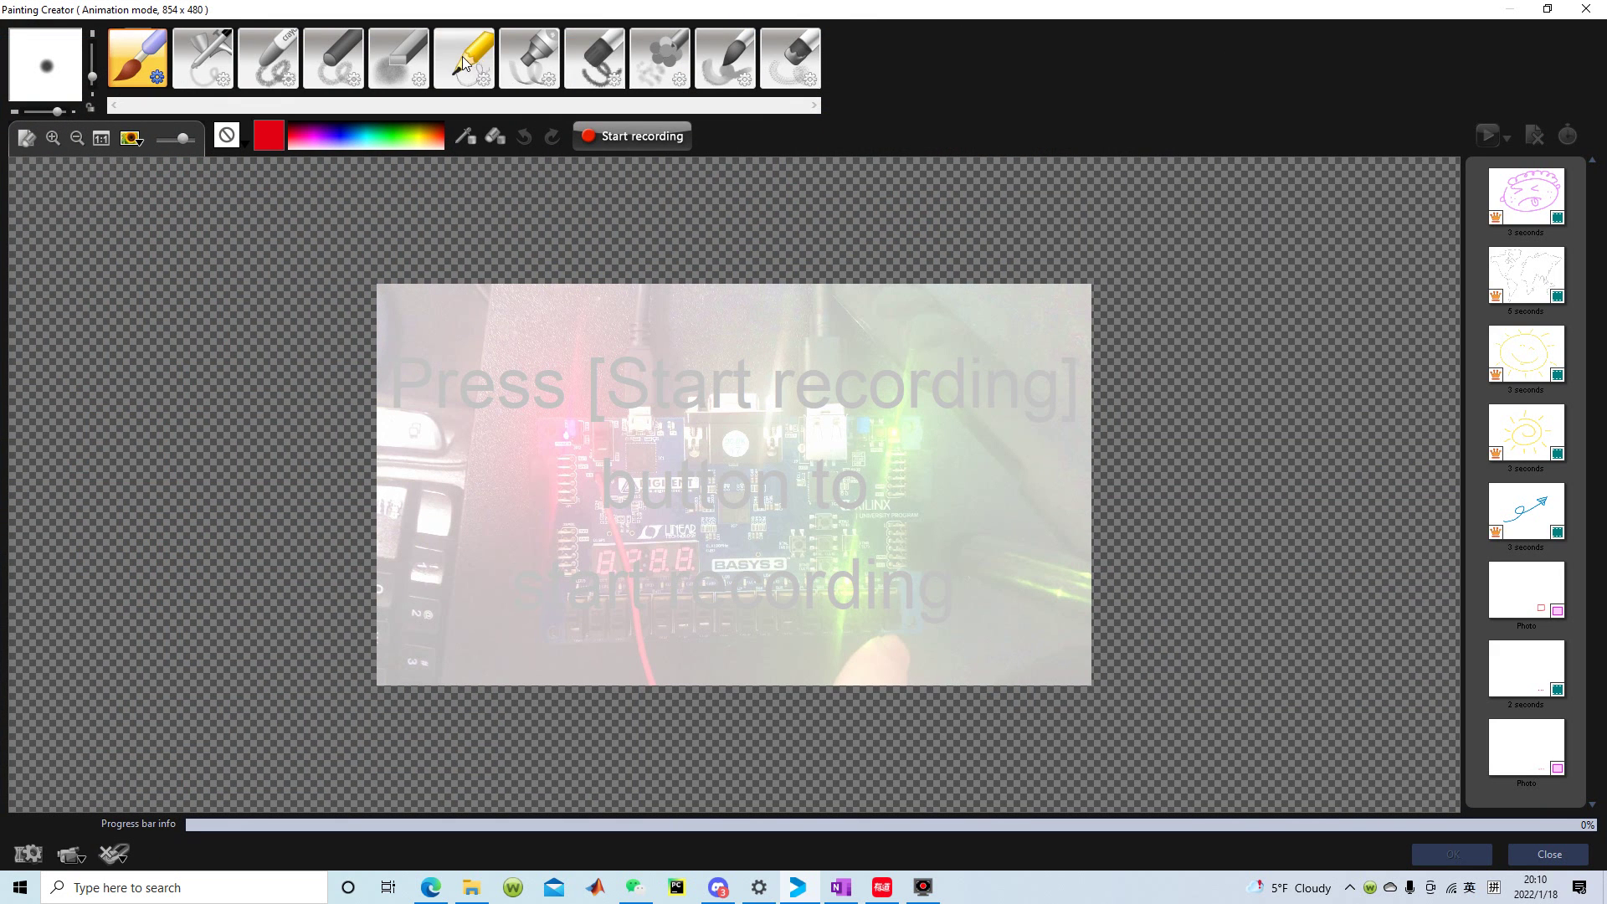
left_click(485, 67)
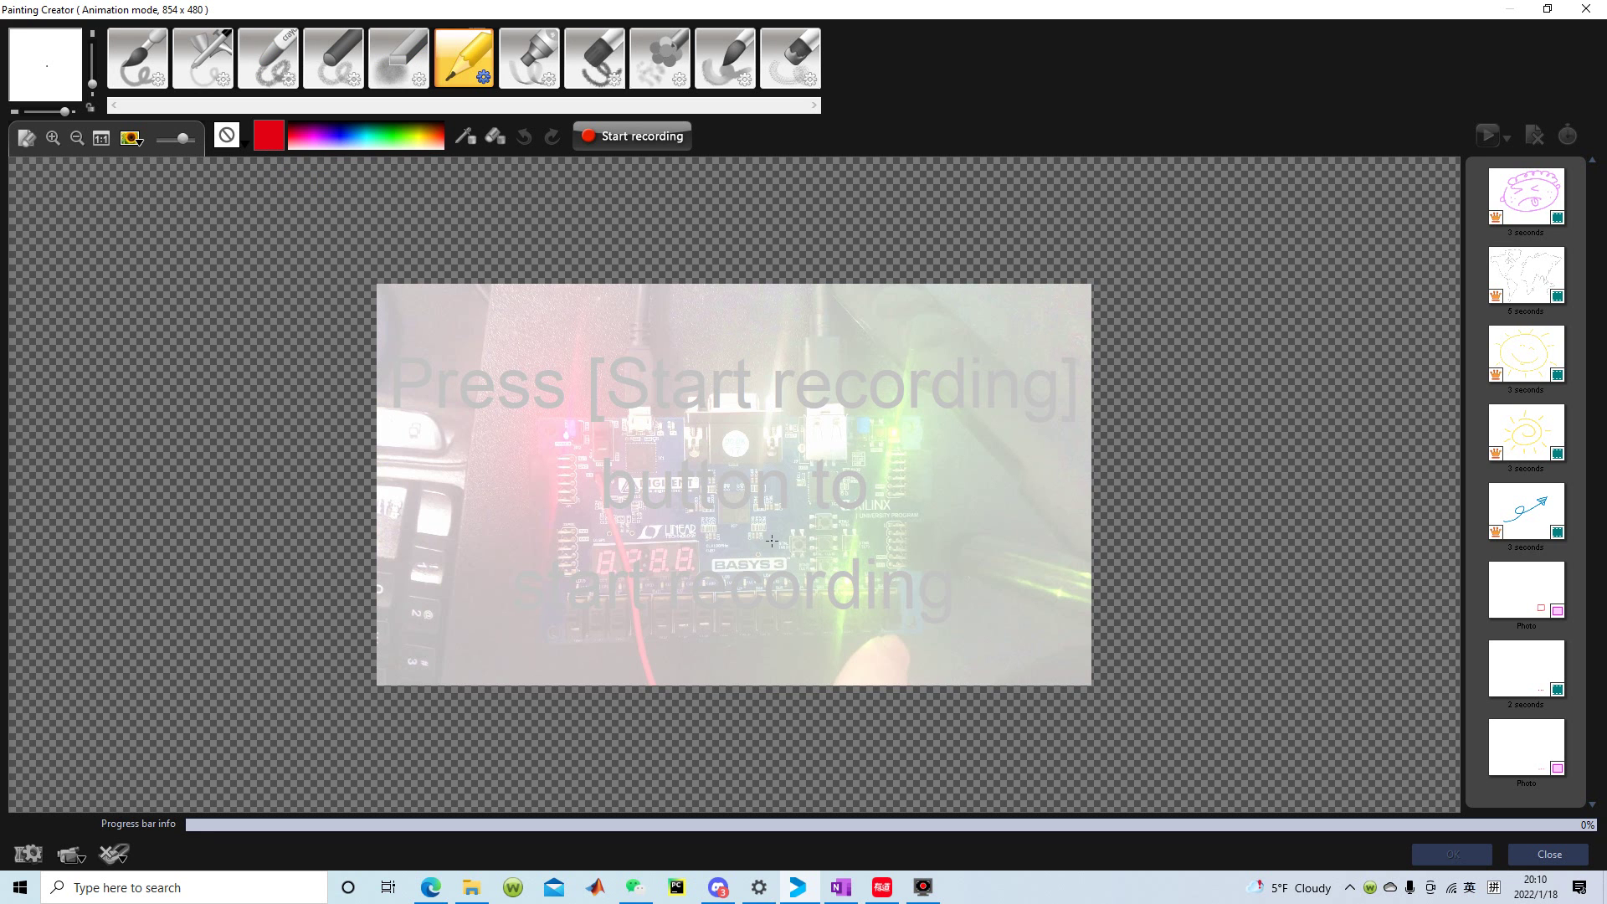
Step: Enlarge the pencil's tip slightly for drawing over the board's switches and keep Animation mode selected
left_click(52, 138)
scroll(1042, 590, "down", 5)
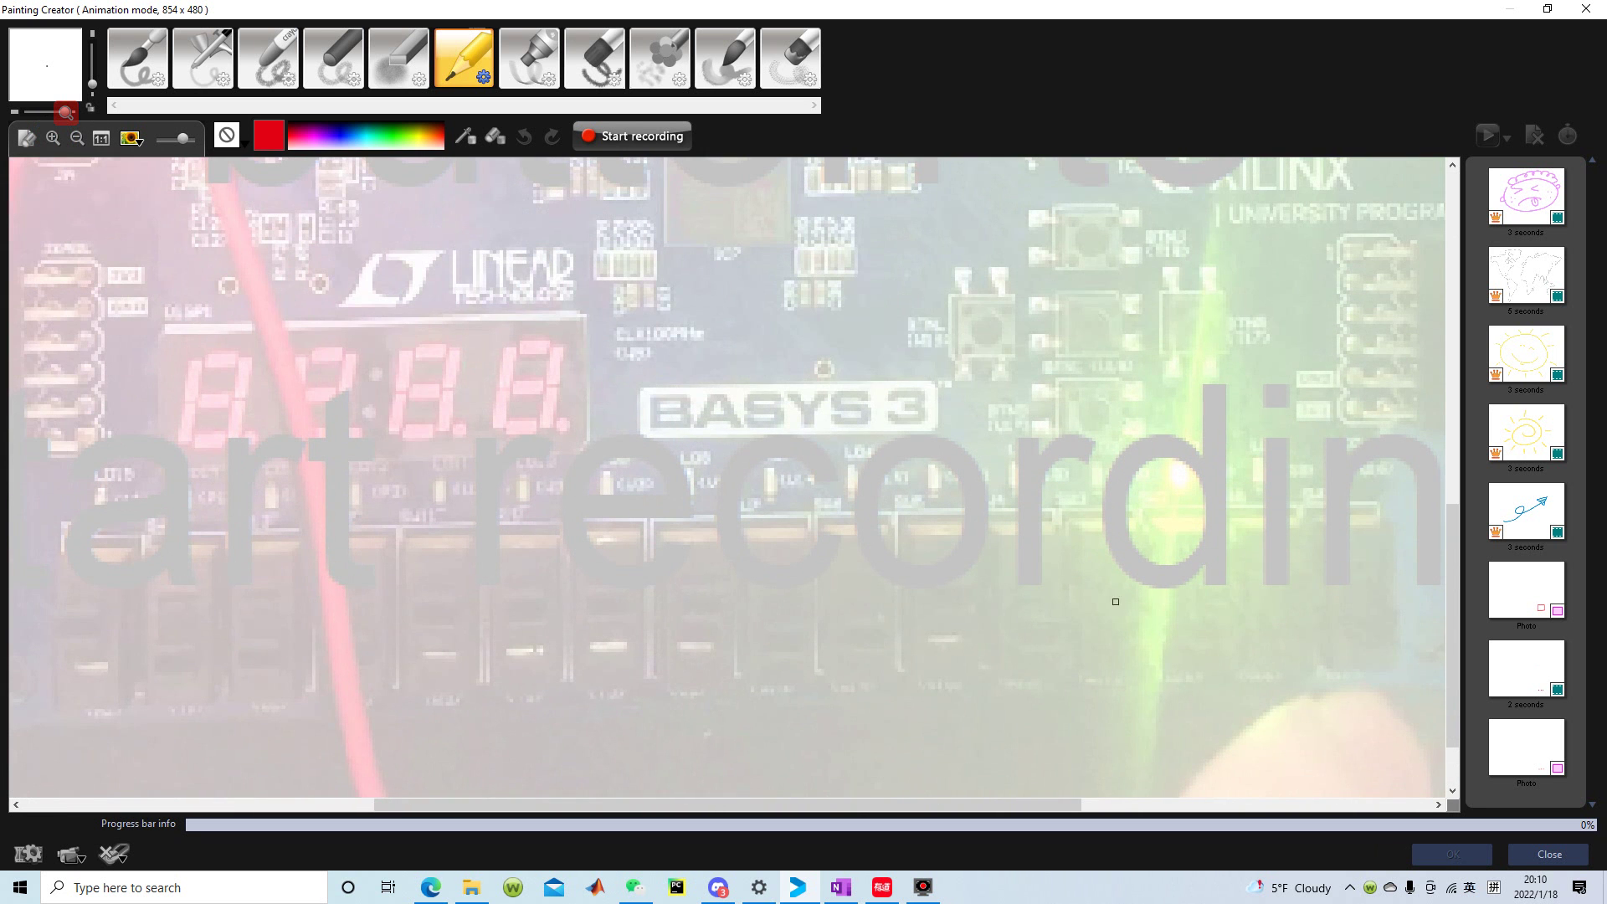
left_click_drag(1030, 805, 1126, 803)
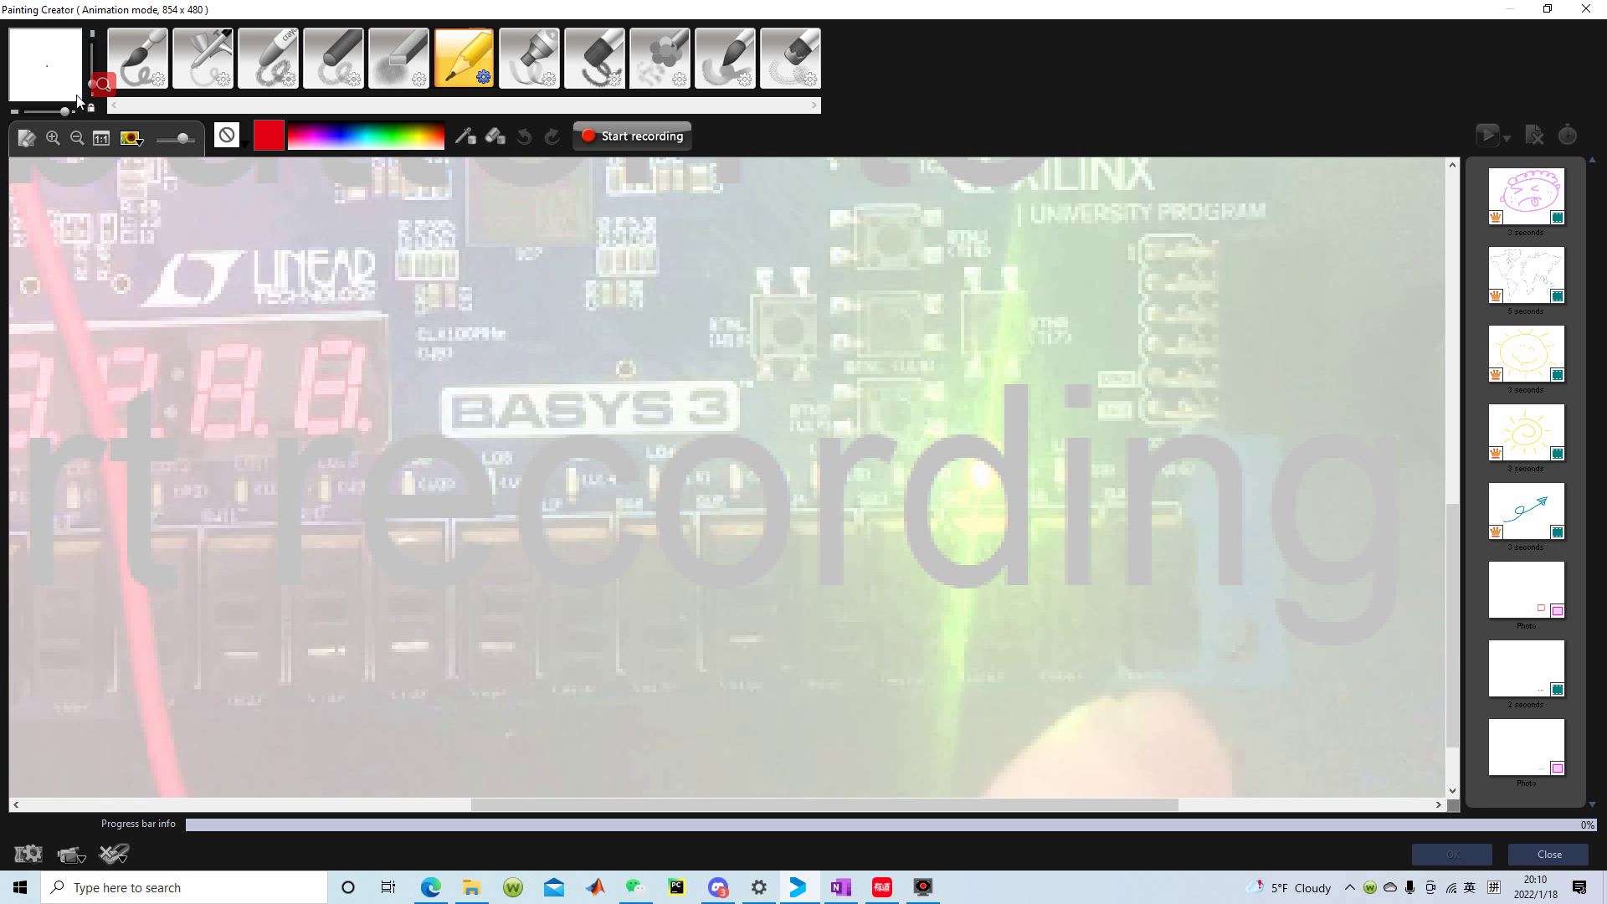
mouse_move(68, 119)
left_mouse_down()
mouse_move(18, 117)
mouse_move(64, 112)
left_mouse_up()
left_click(82, 859)
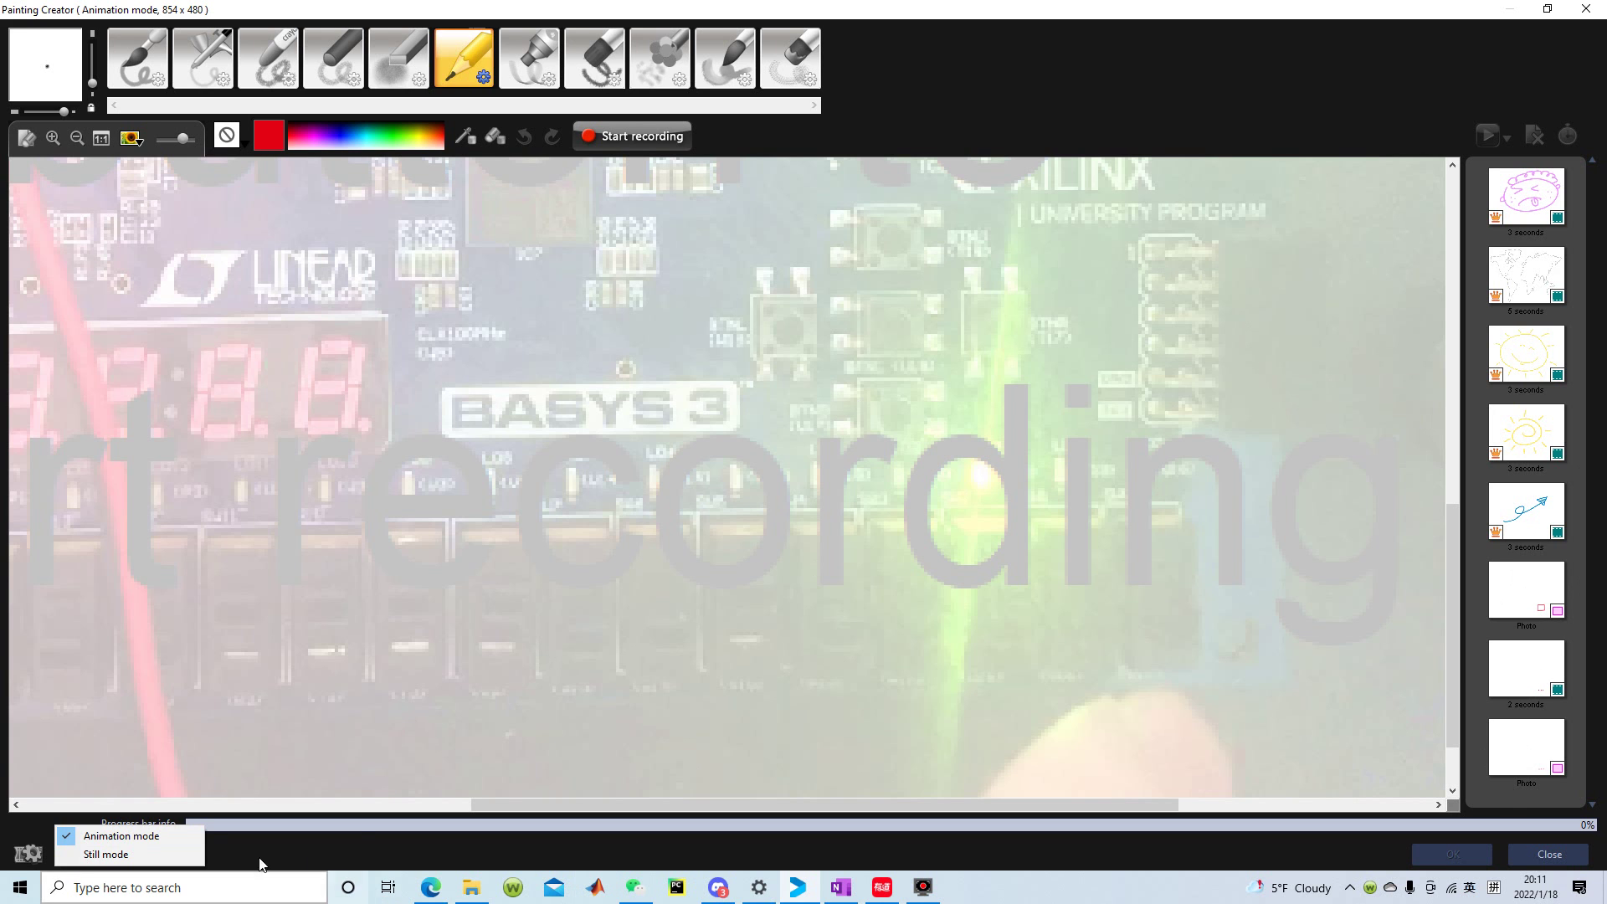
left_click(347, 848)
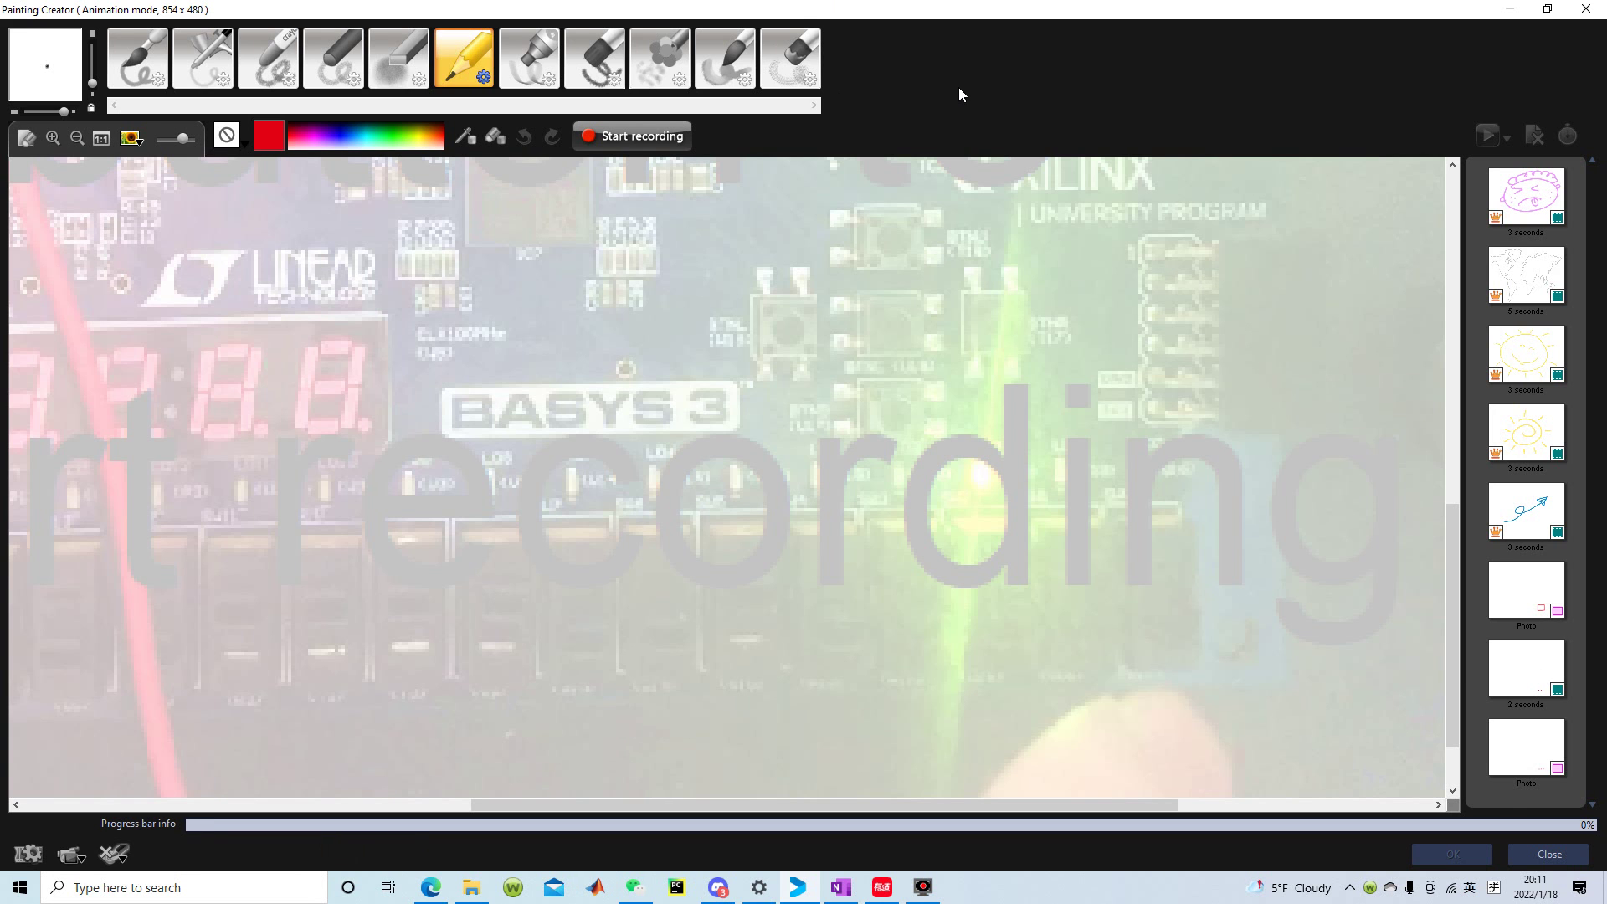
Step: Record a red drawing animation with a rectangle around the board's three rightmost switches and three marks beneath it, and play it back
left_click(657, 144)
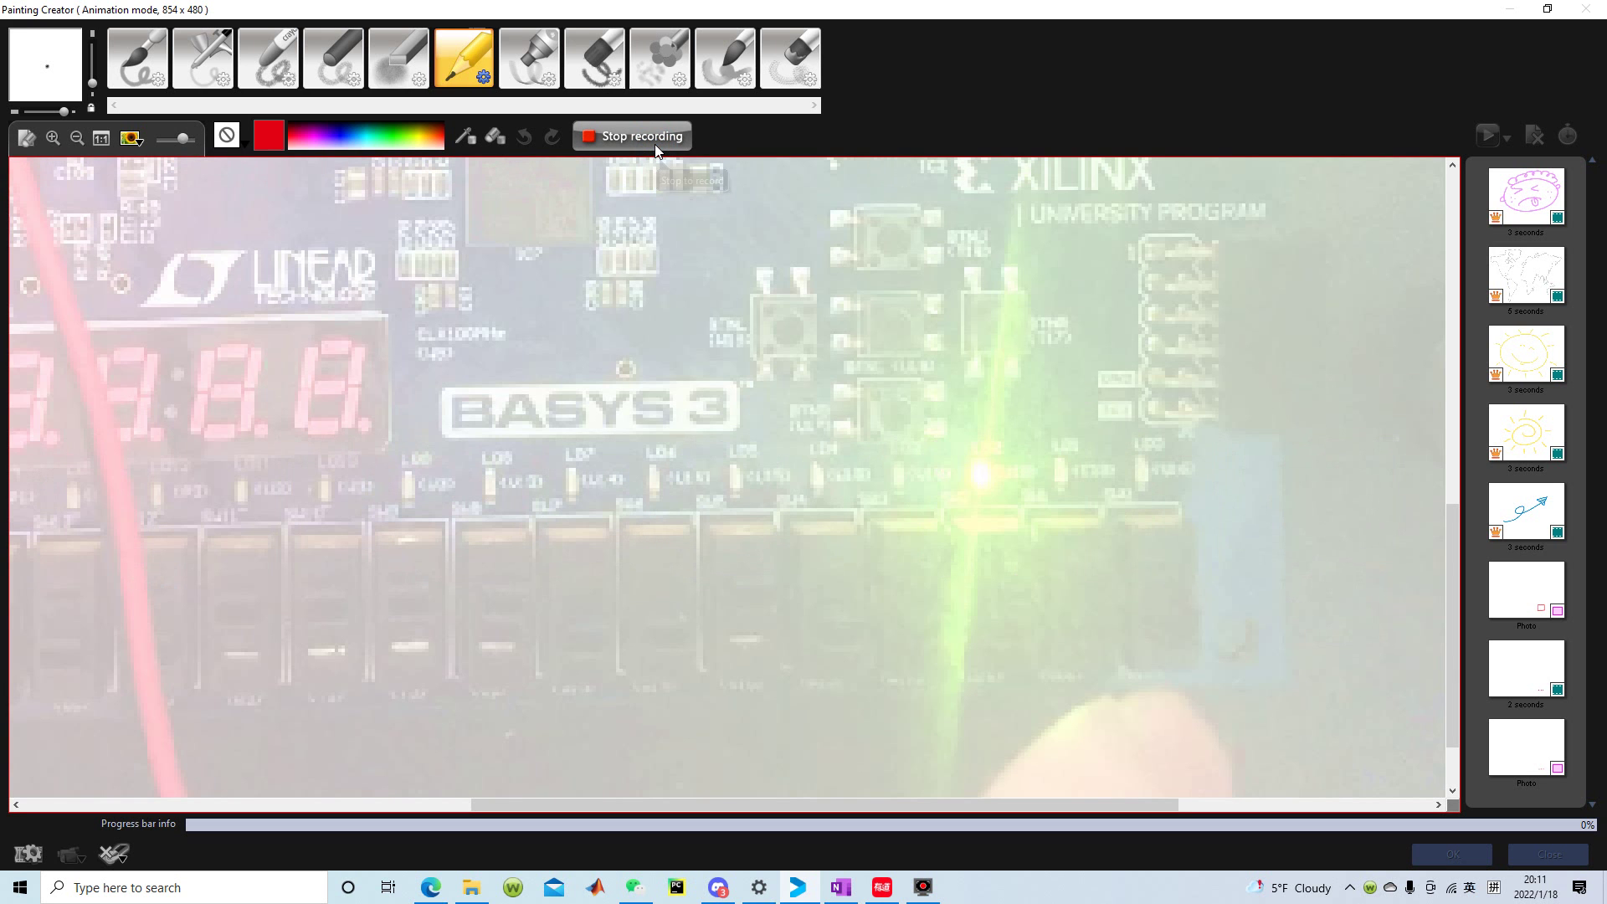
mouse_move(943, 514)
left_mouse_down()
mouse_move(952, 670)
mouse_move(941, 508)
mouse_move(1195, 509)
mouse_move(1201, 665)
left_mouse_up()
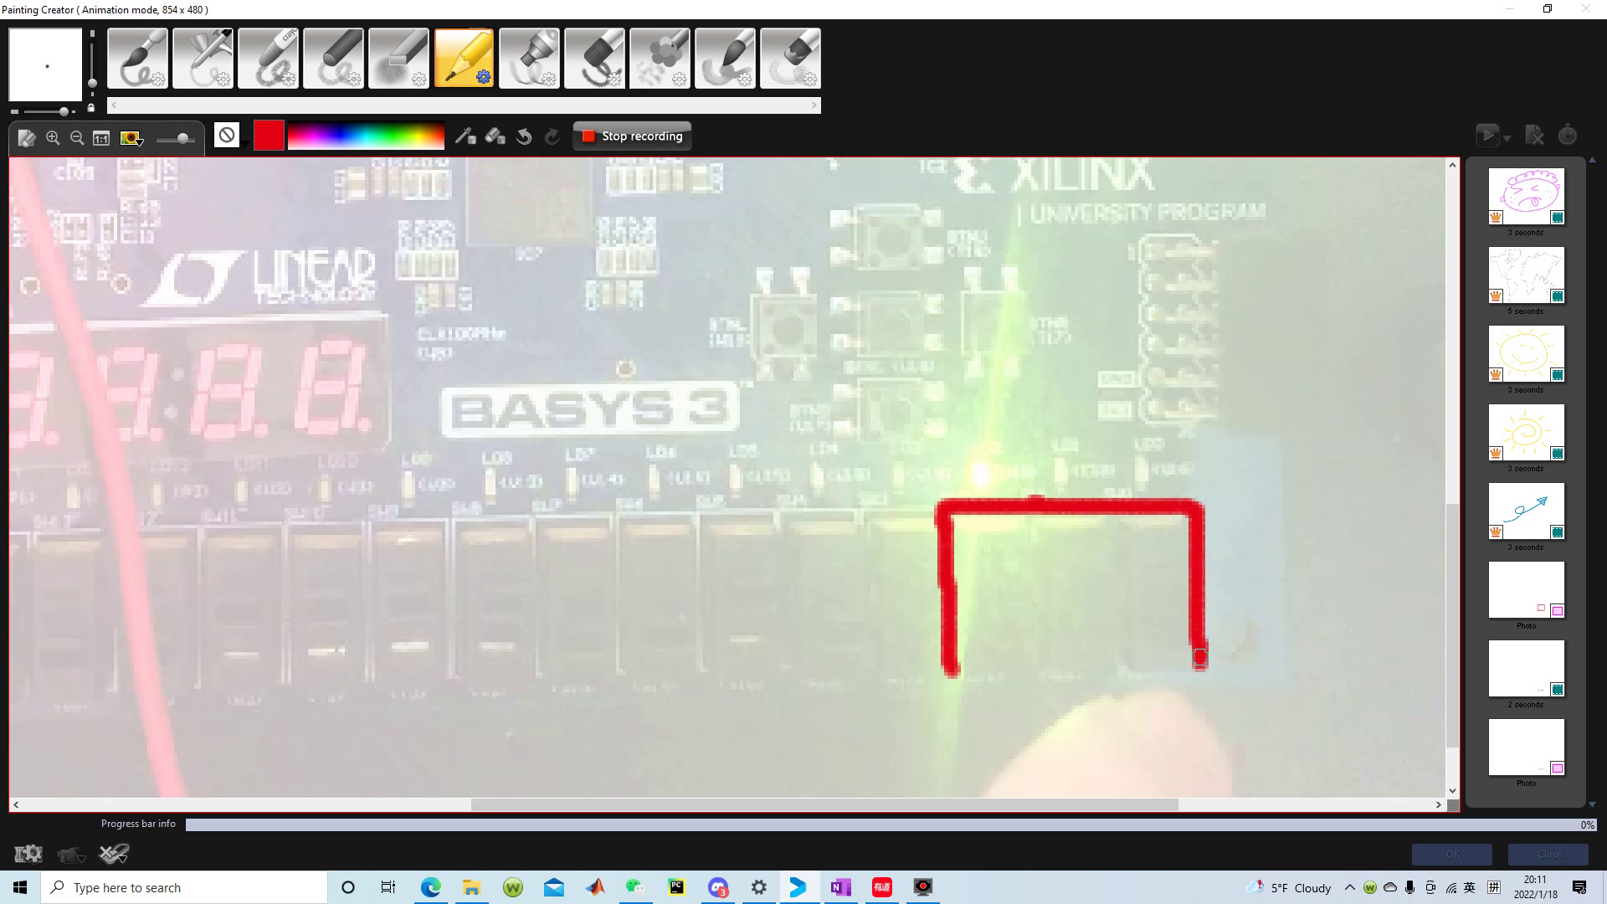
left_click_drag(958, 667, 1203, 670)
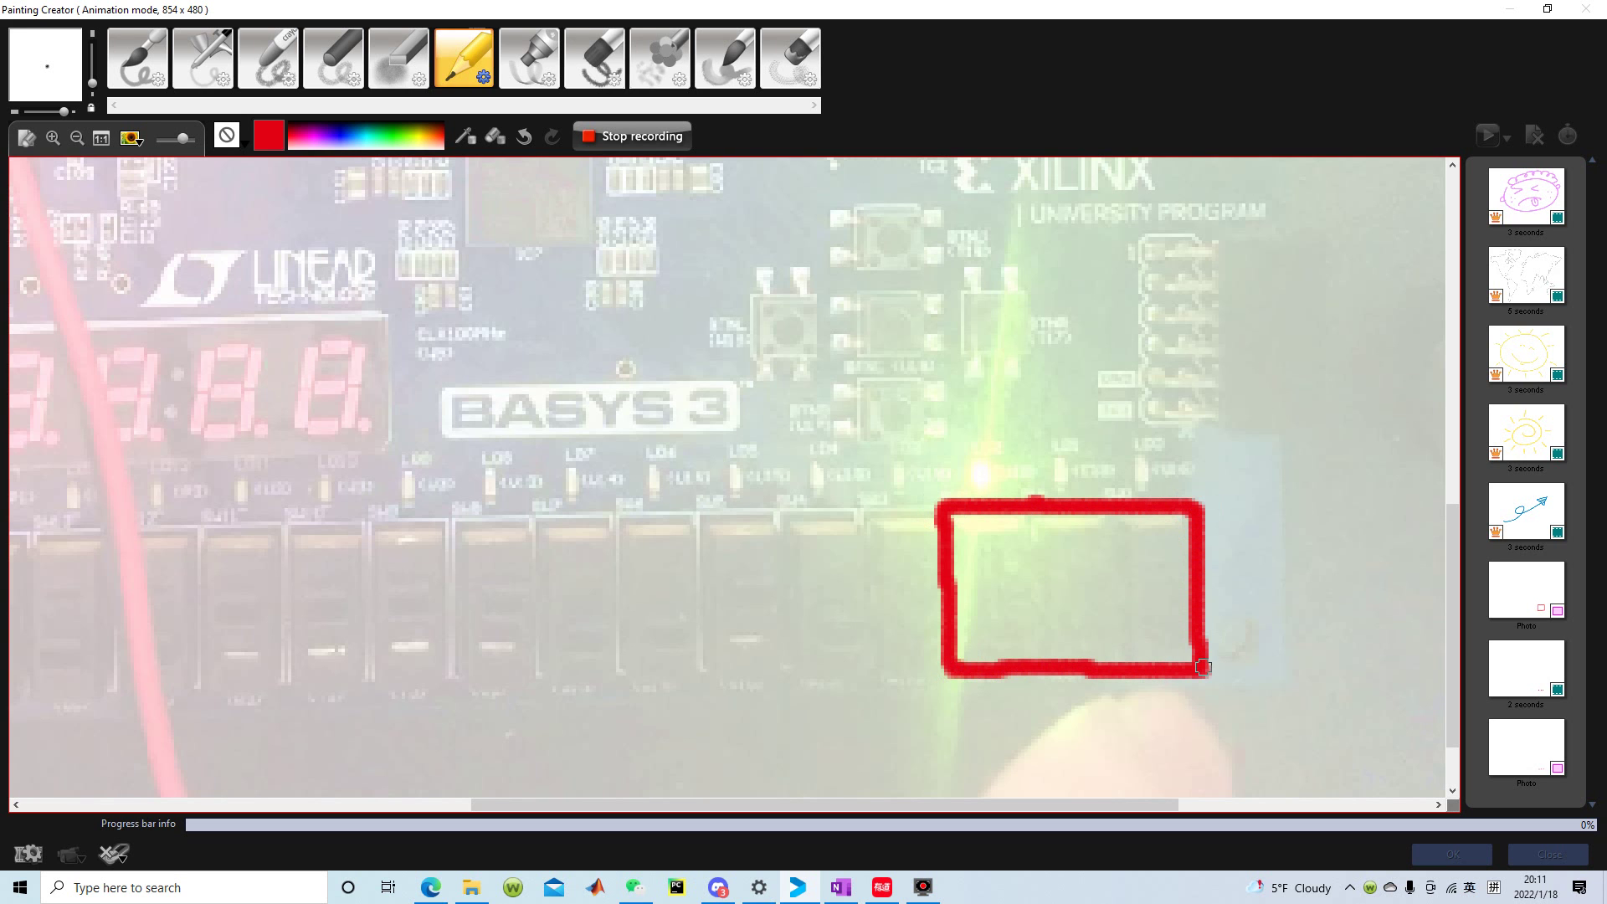
mouse_move(967, 707)
left_mouse_down()
mouse_move(985, 693)
mouse_move(1048, 716)
left_mouse_up()
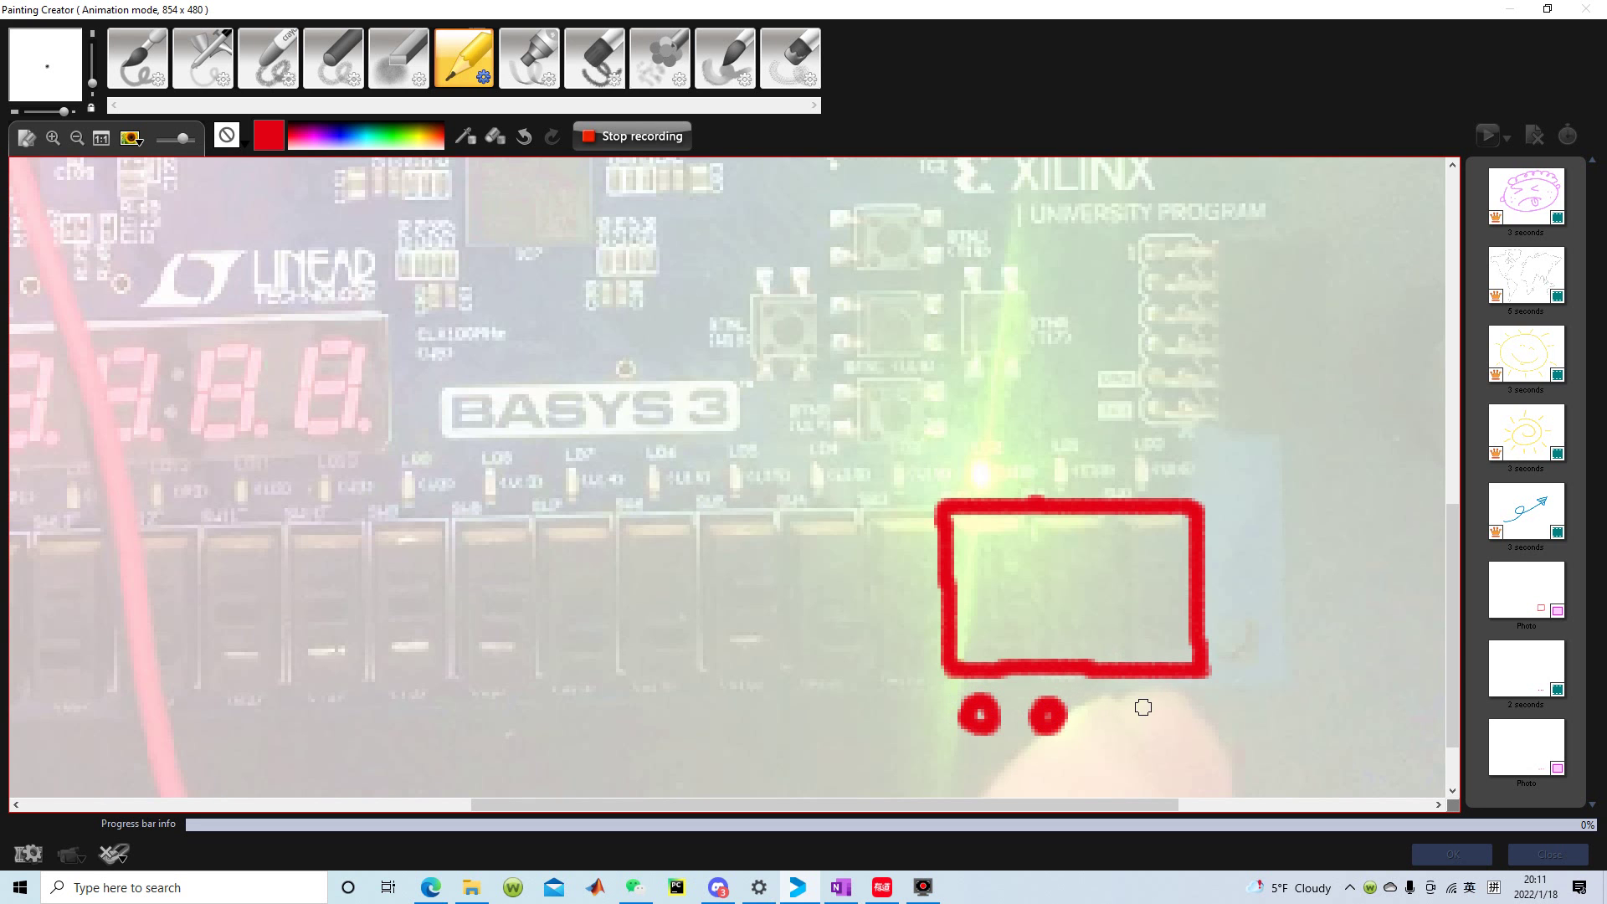
left_click_drag(1147, 707, 1155, 682)
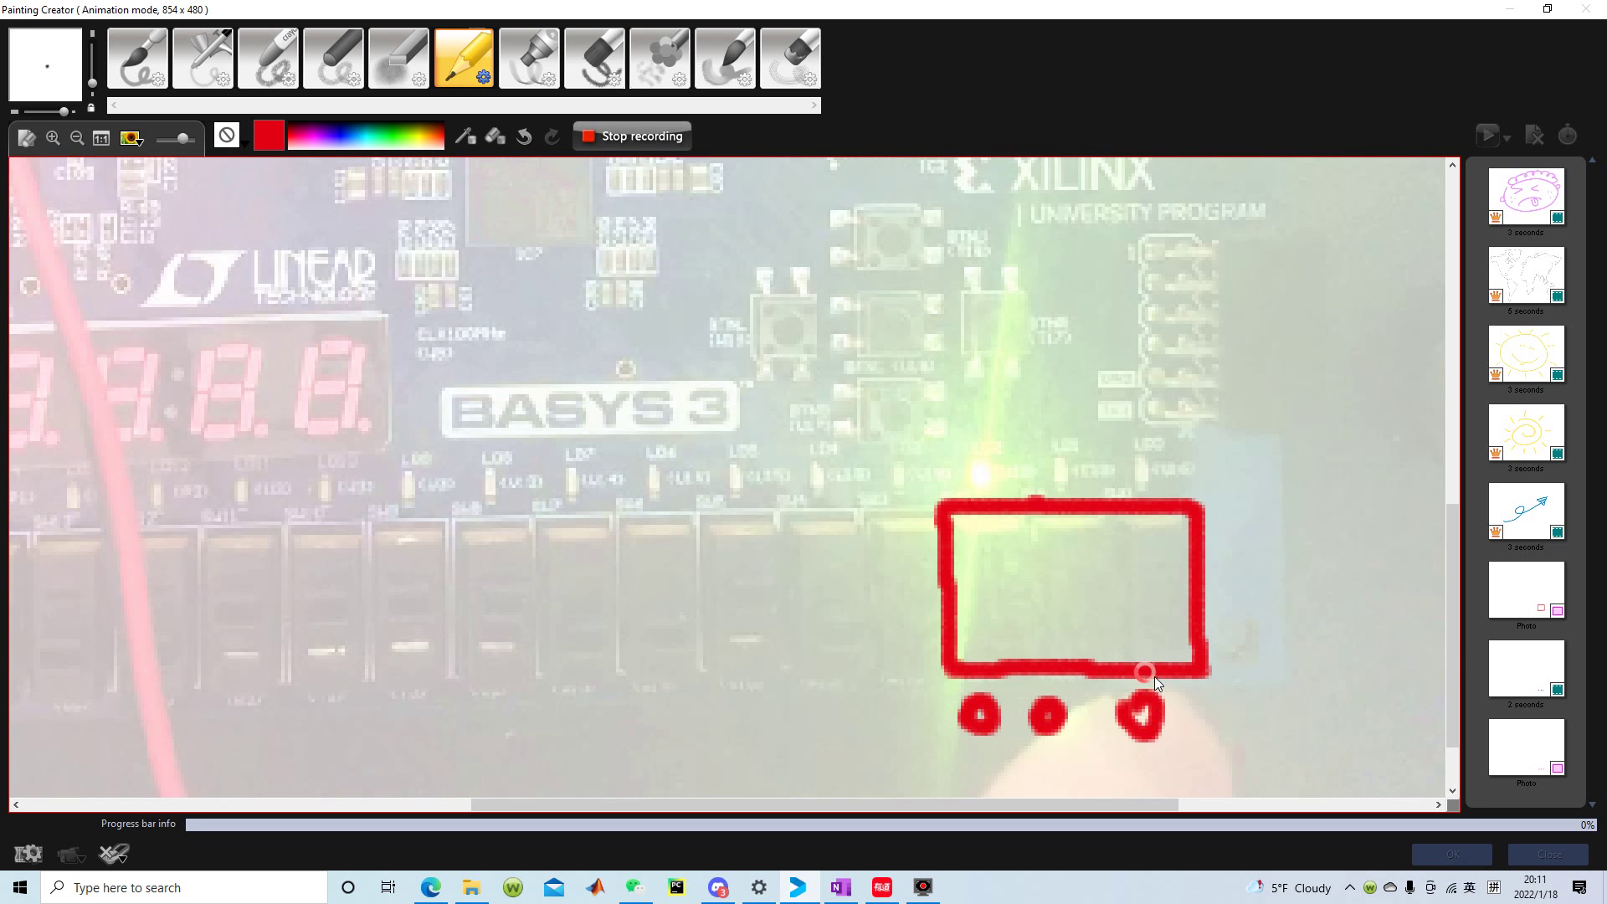
left_click(664, 146)
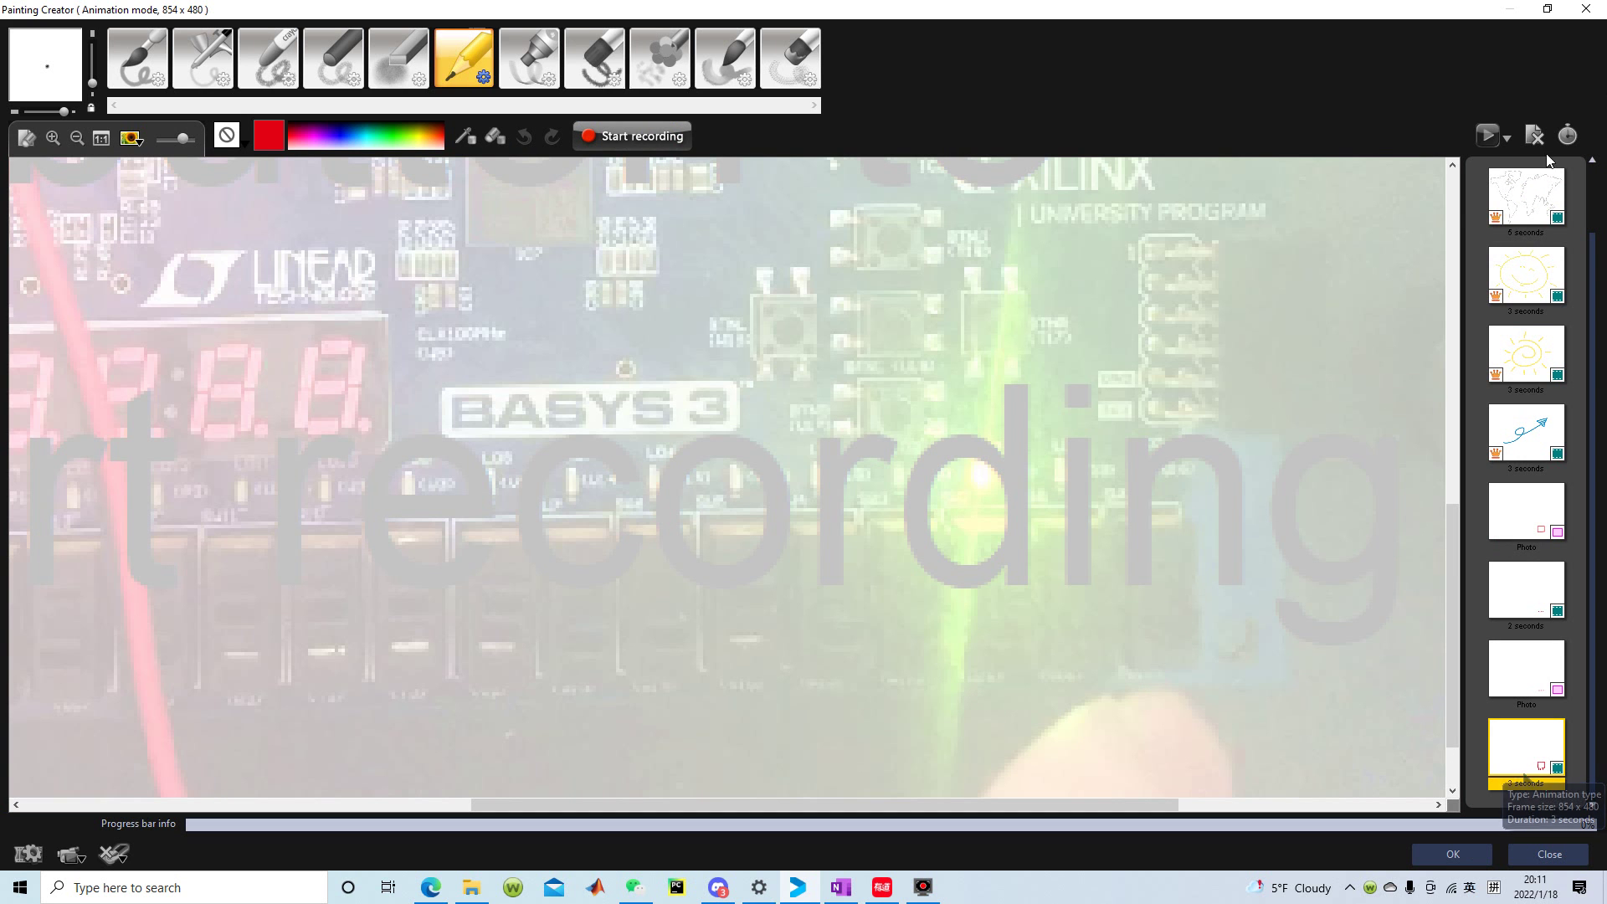
left_click(1486, 135)
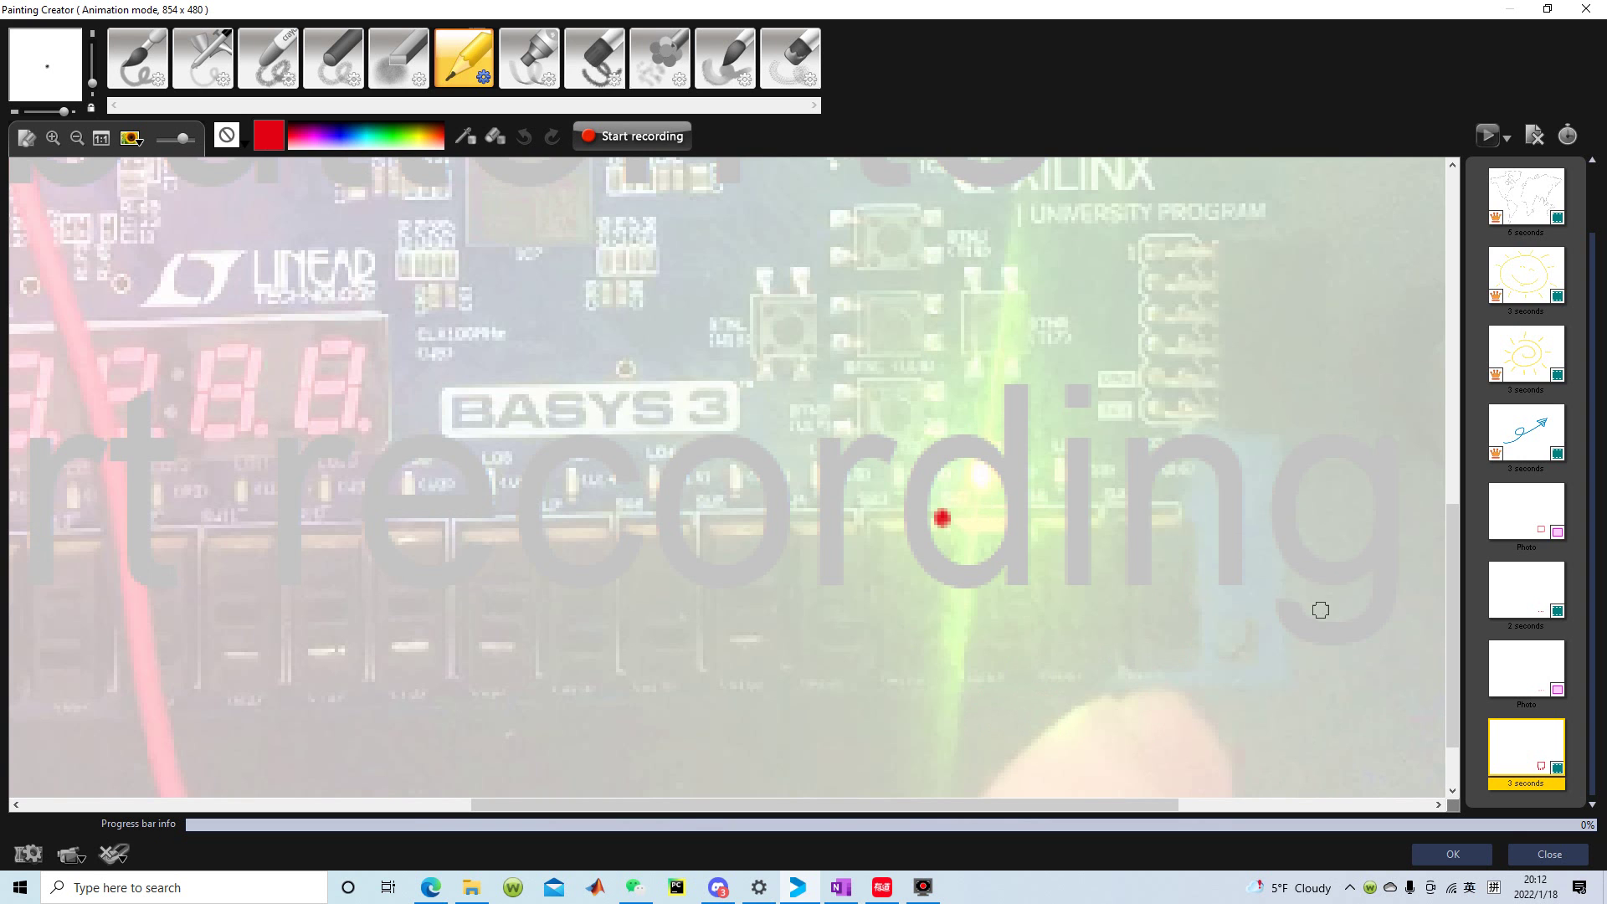
Step: Remove the newly recorded 3-second animation from the gallery and add the red rectangle photo item to the media library
right_click(1526, 736)
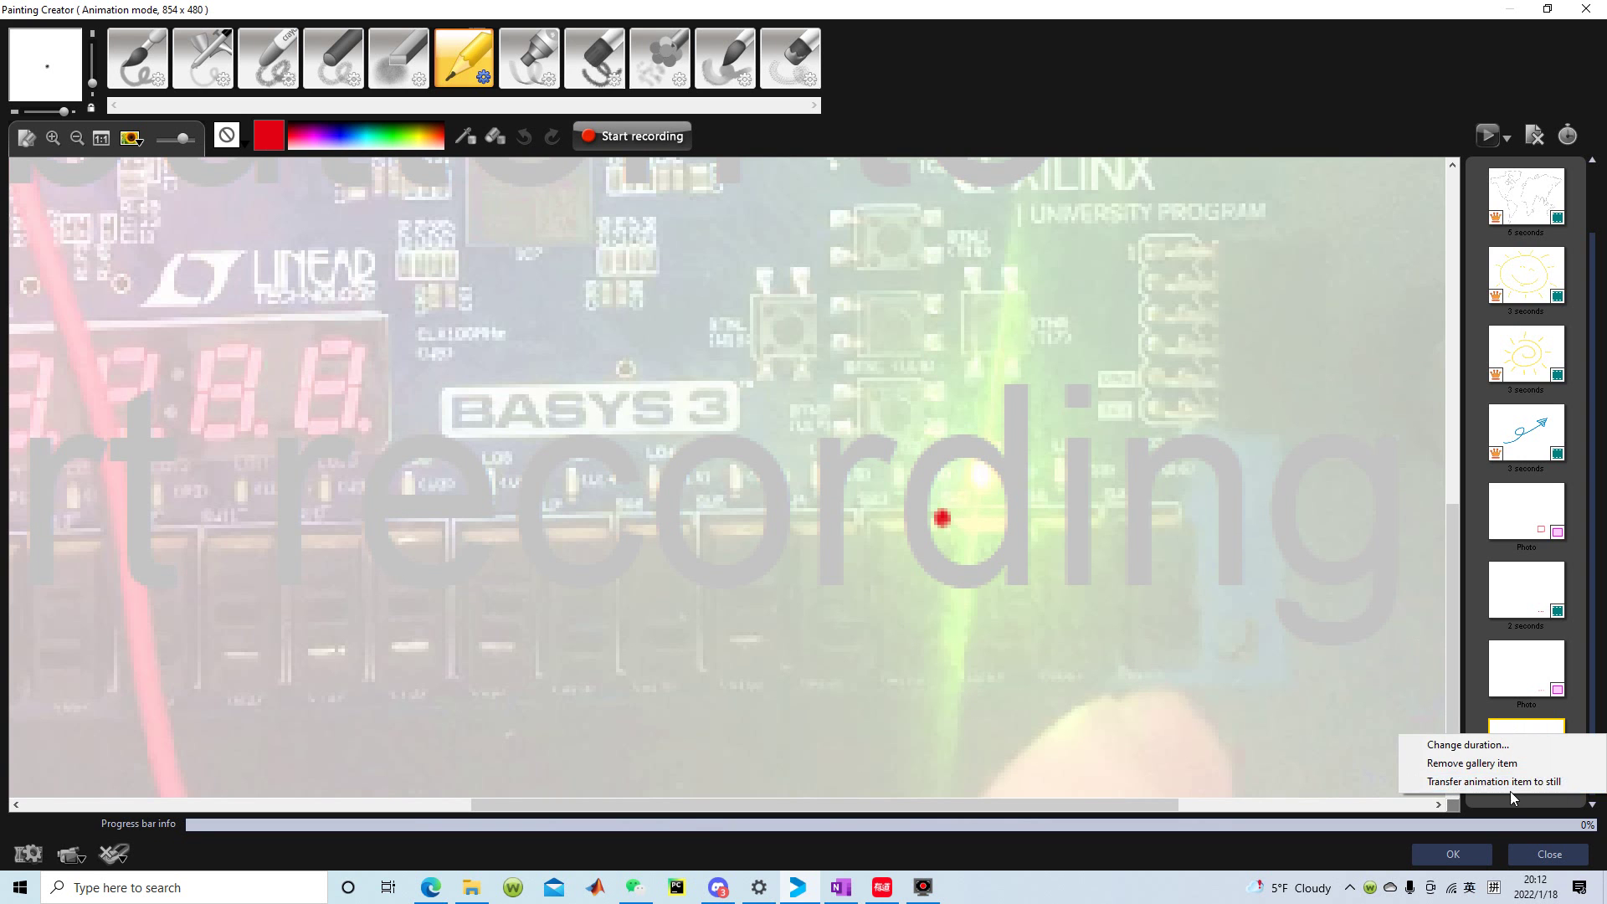
left_click(1508, 764)
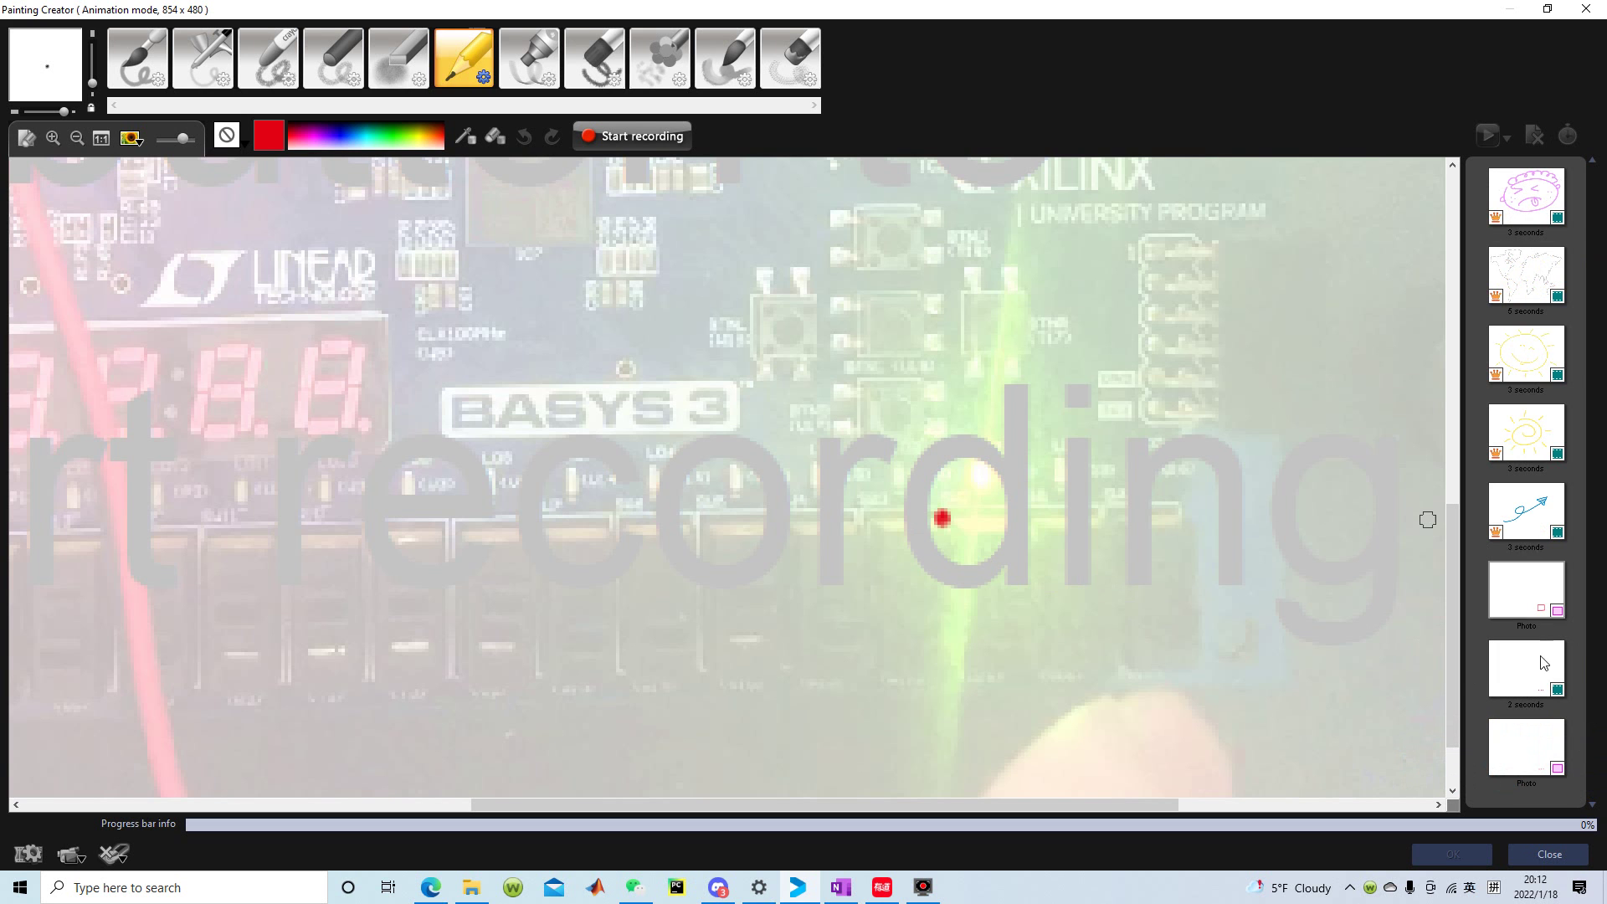
left_click(1528, 757)
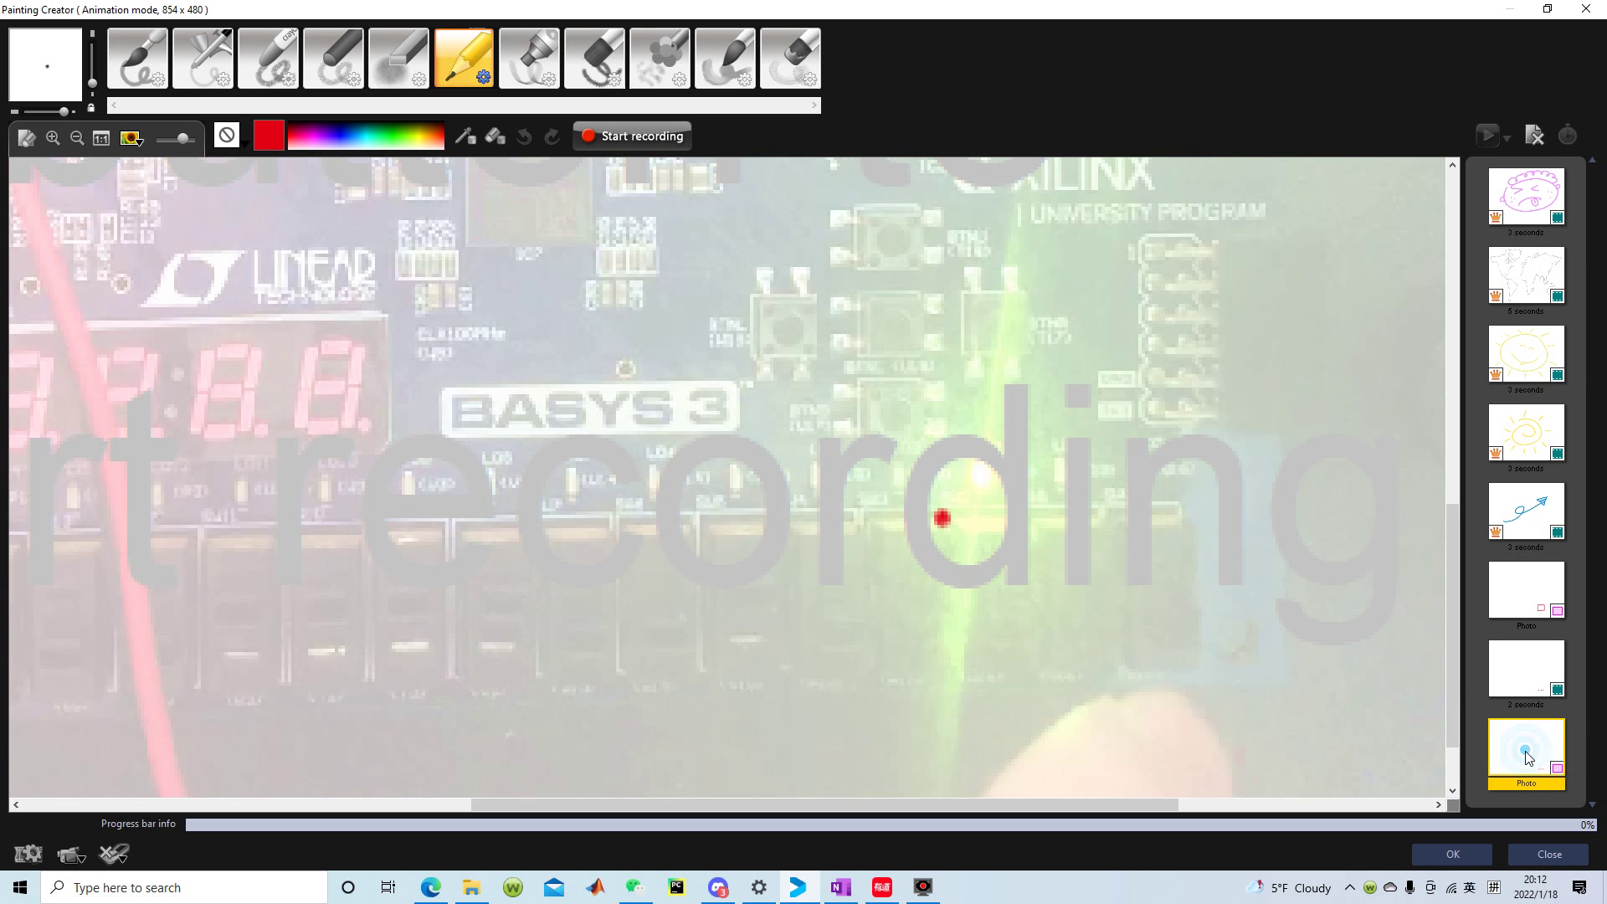
left_click(1536, 660)
left_click(1541, 599)
left_click(1534, 670)
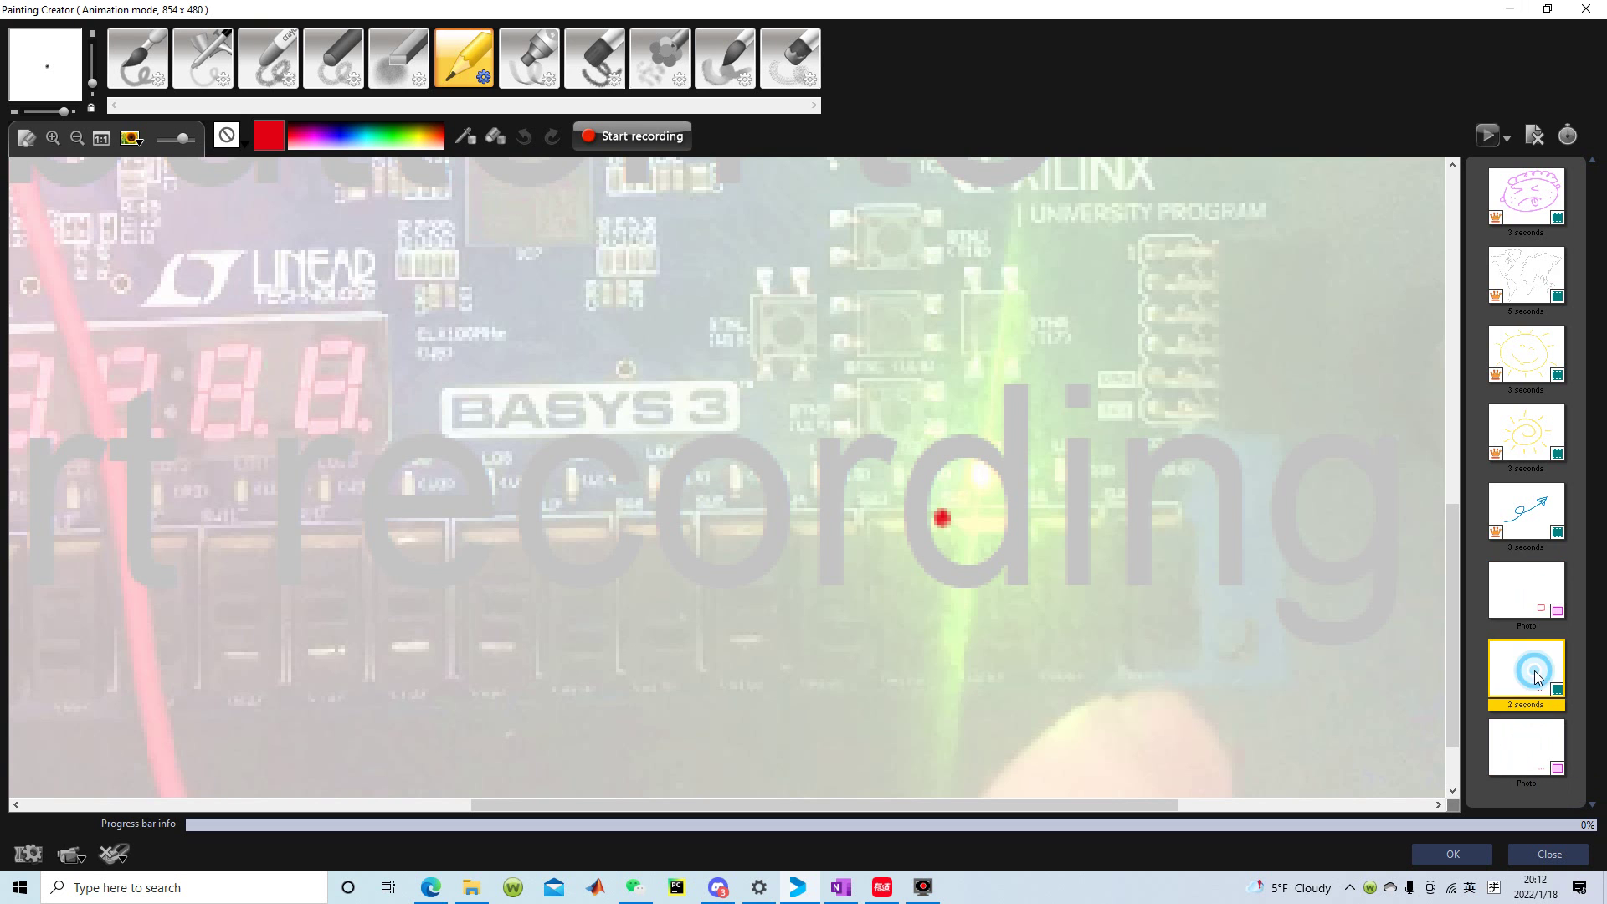
left_click(1524, 602)
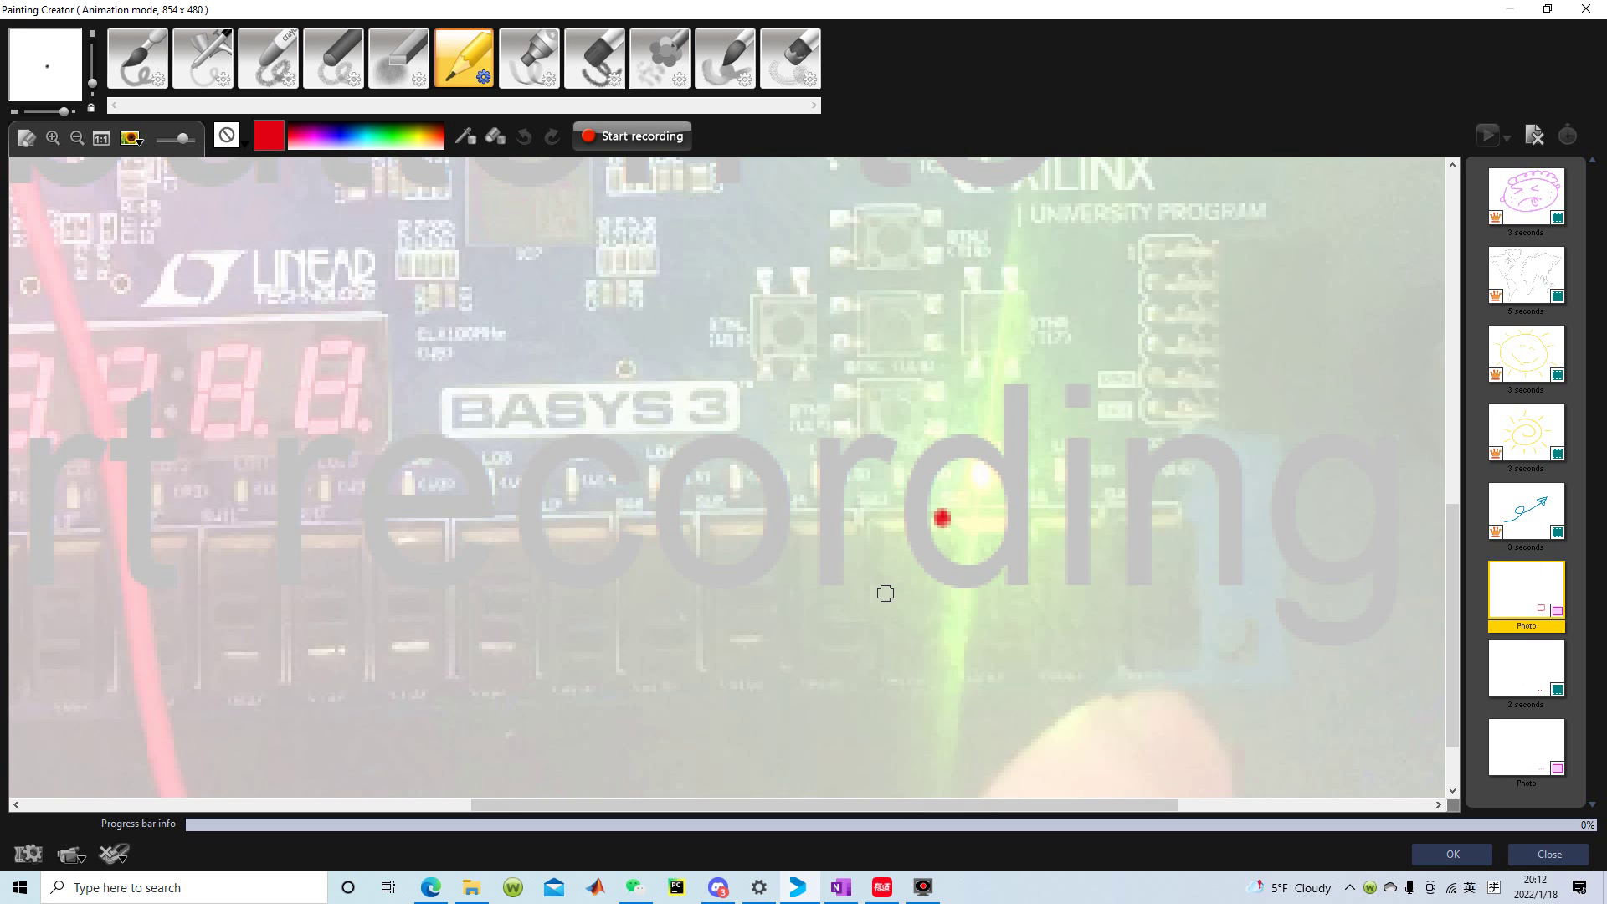
left_click(495, 136)
left_click(906, 422)
left_click(1479, 853)
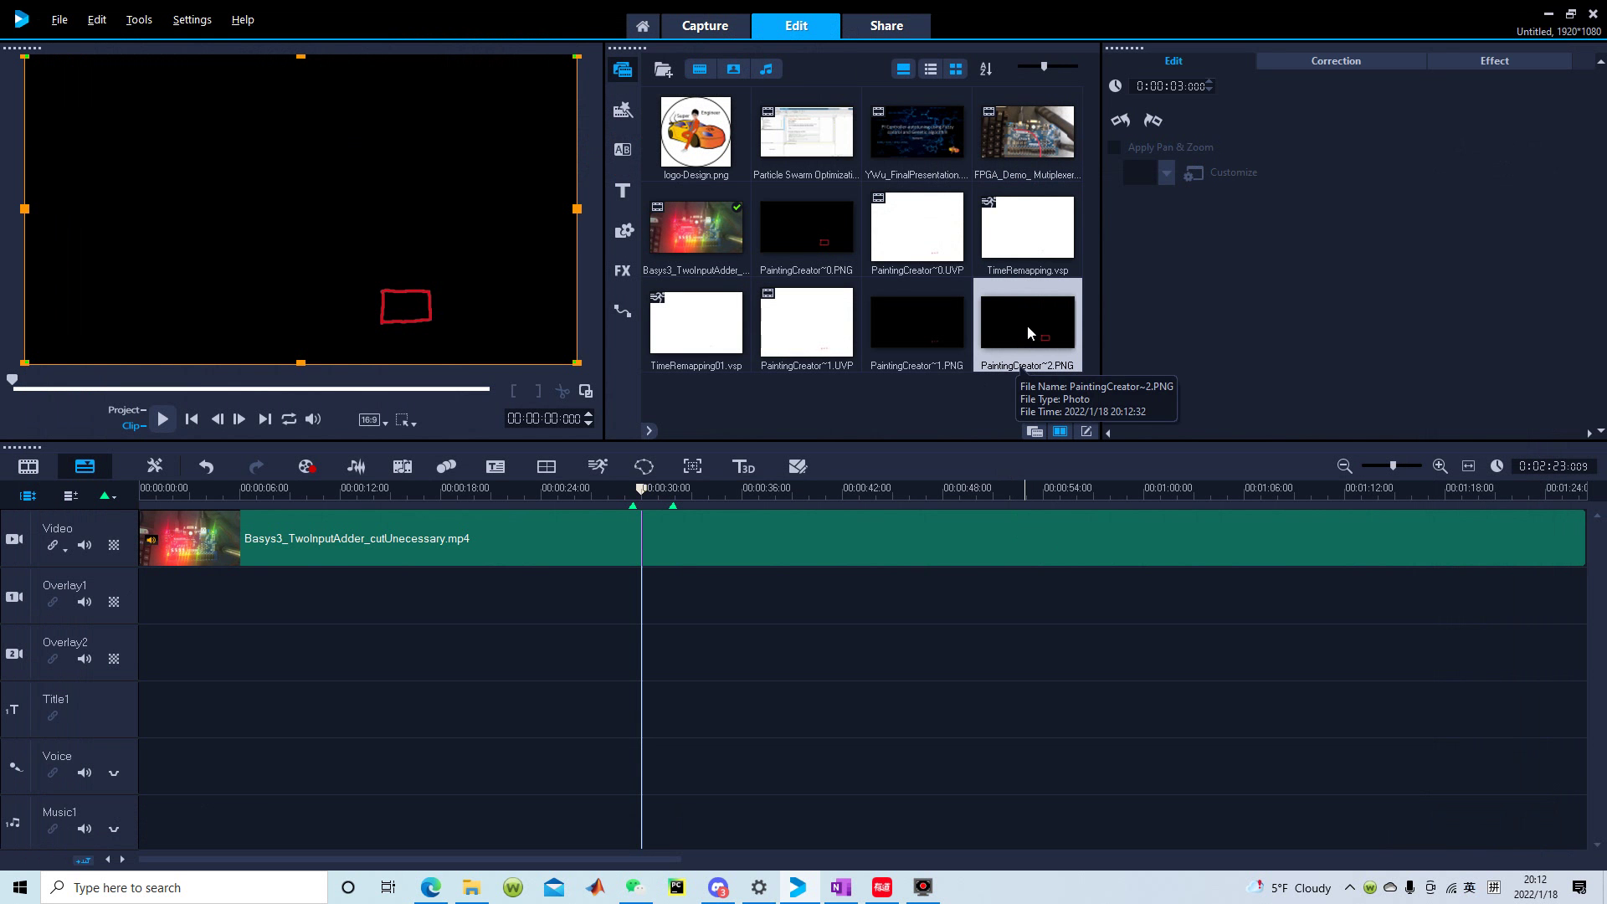
Step: Place the rectangle still PaintingCreator~2.PNG on Overlay1 at 00:00:30:04 and preview it over the board video
mouse_move(1027, 324)
left_mouse_down()
mouse_move(804, 603)
mouse_move(647, 616)
left_mouse_up()
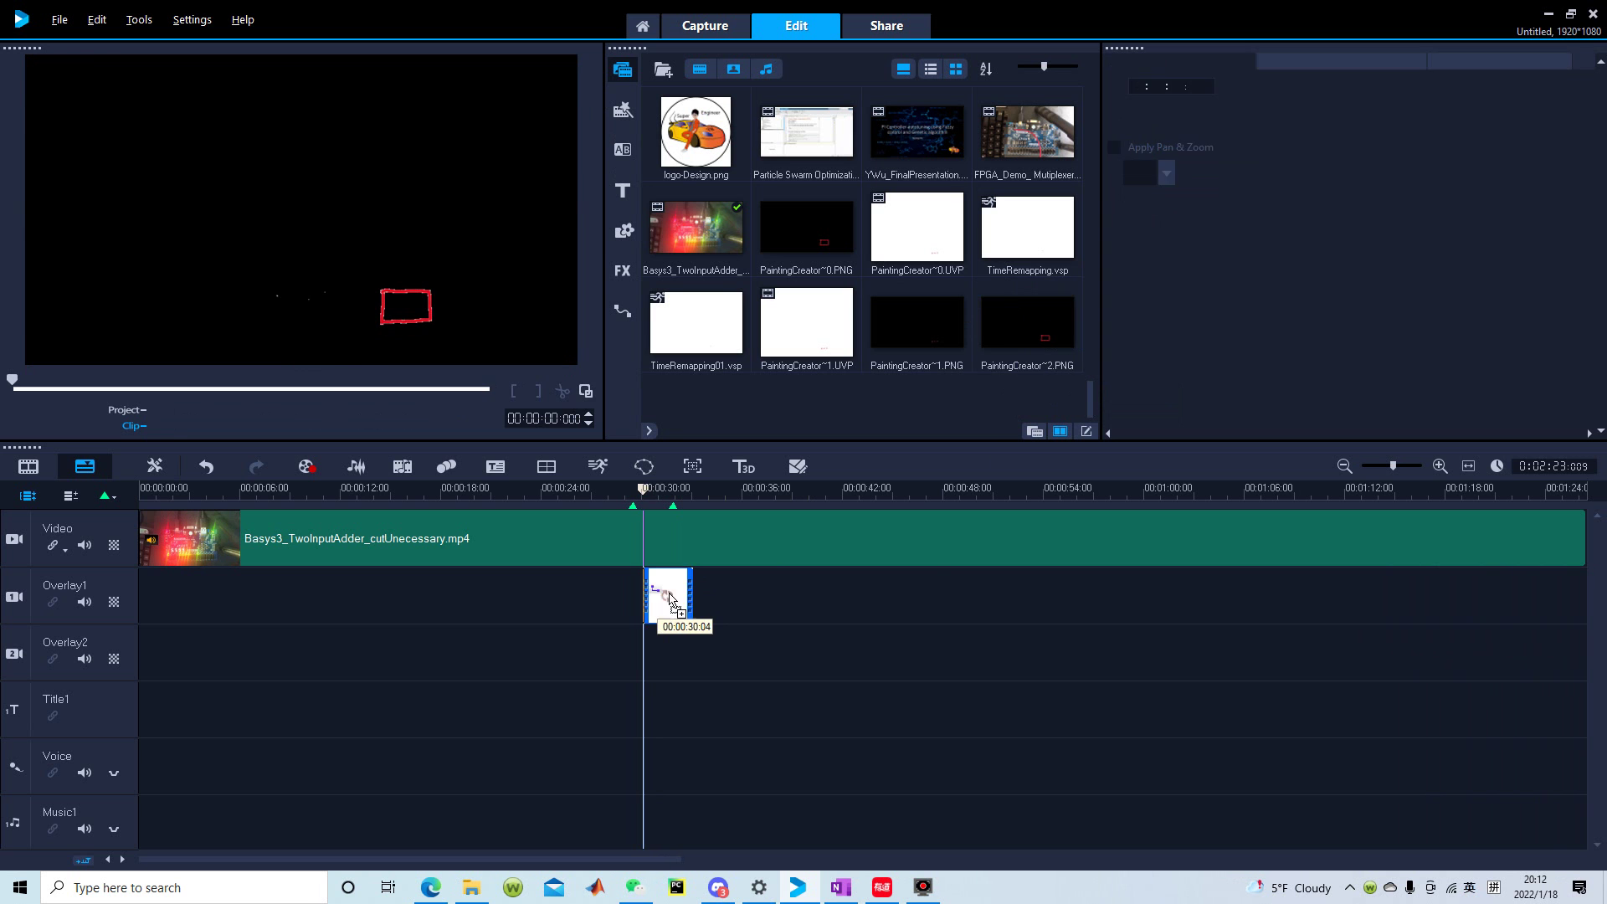
left_click(16, 541)
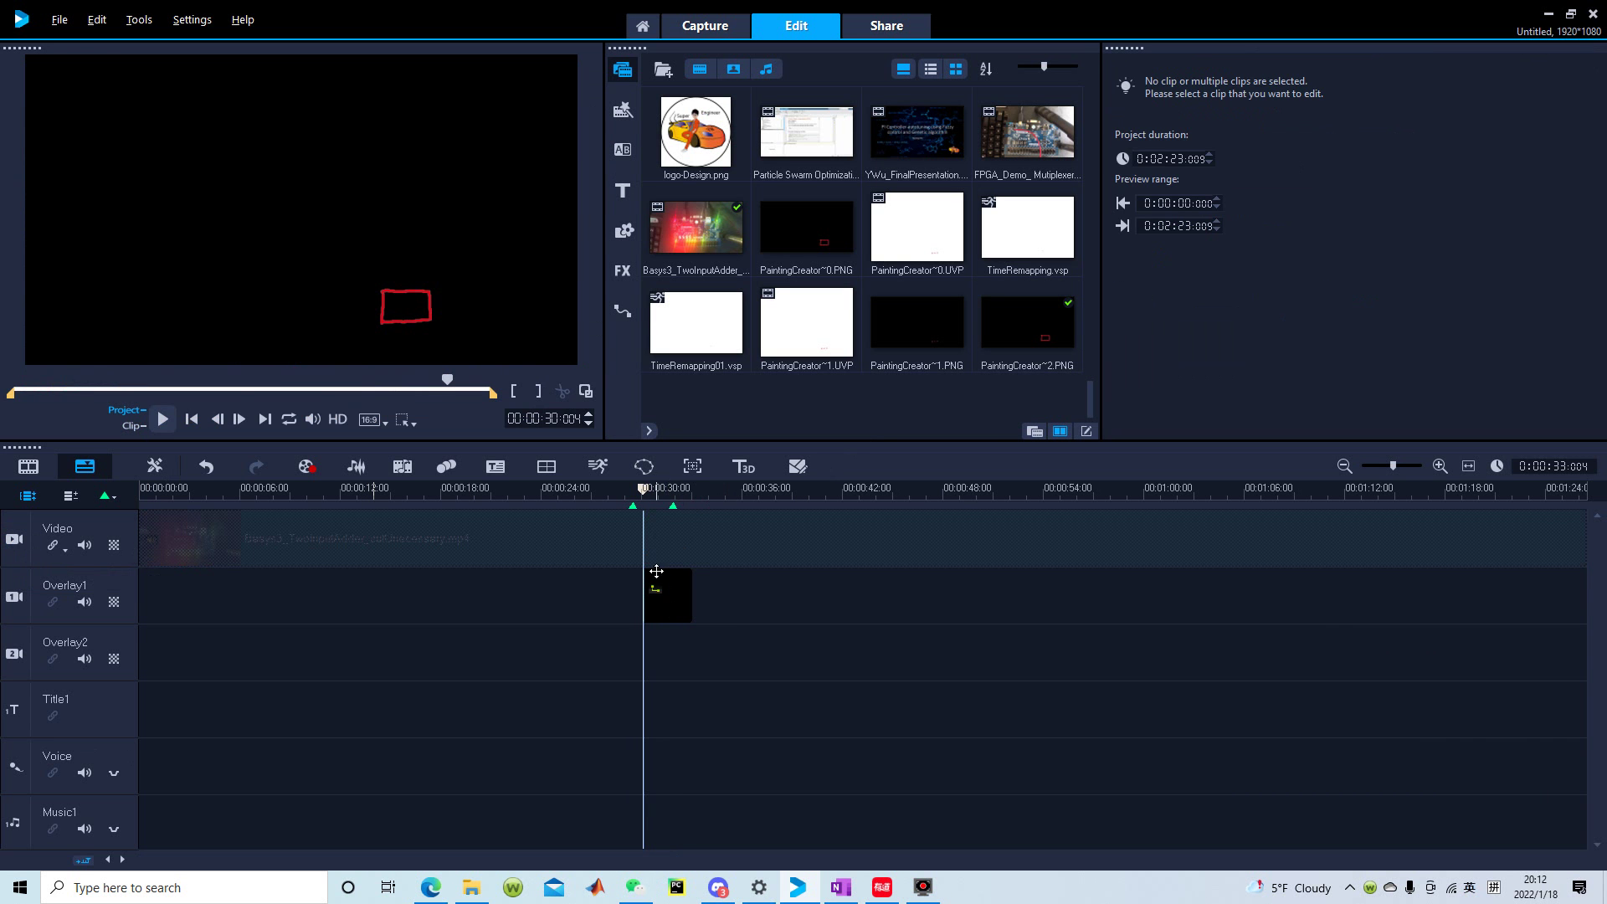
left_click(16, 541)
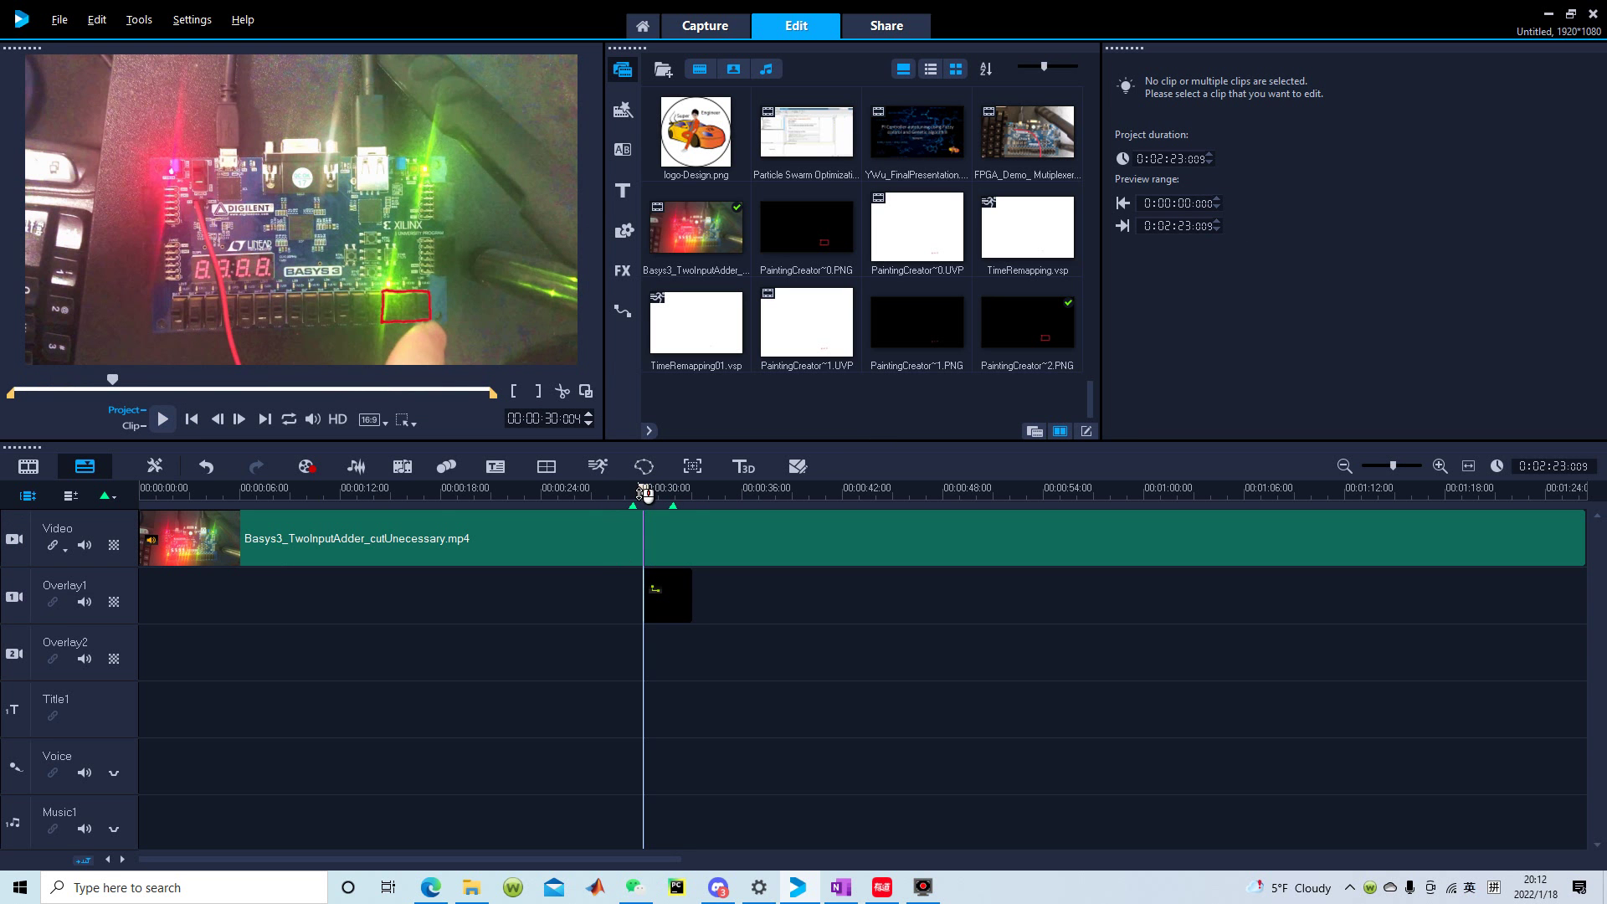
left_click_drag(643, 489, 624, 489)
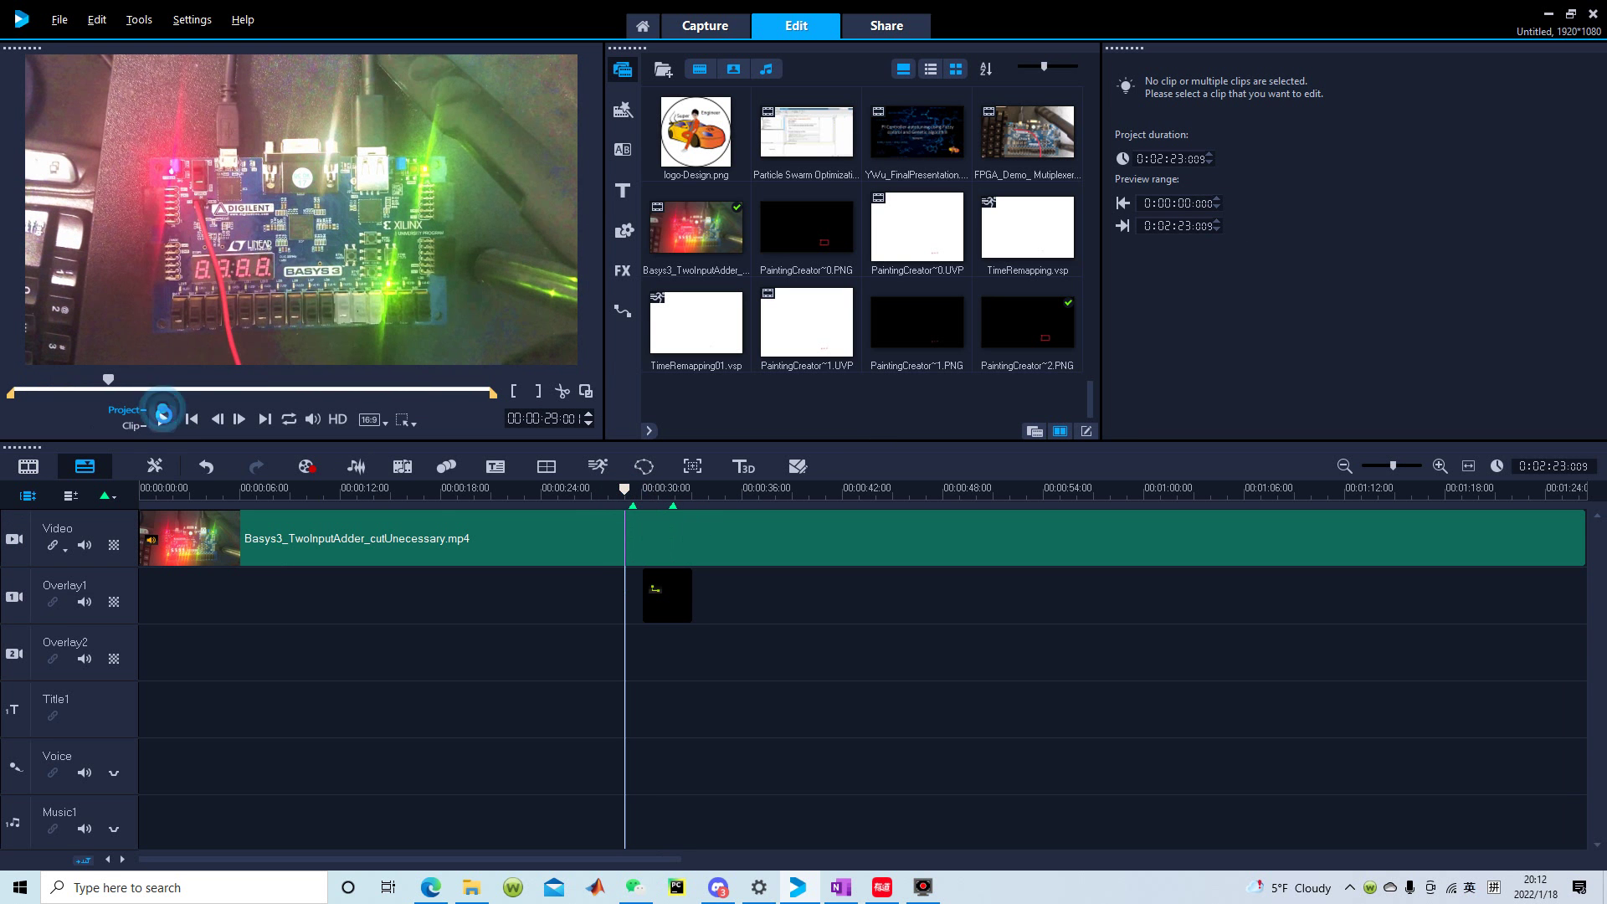
left_click(164, 417)
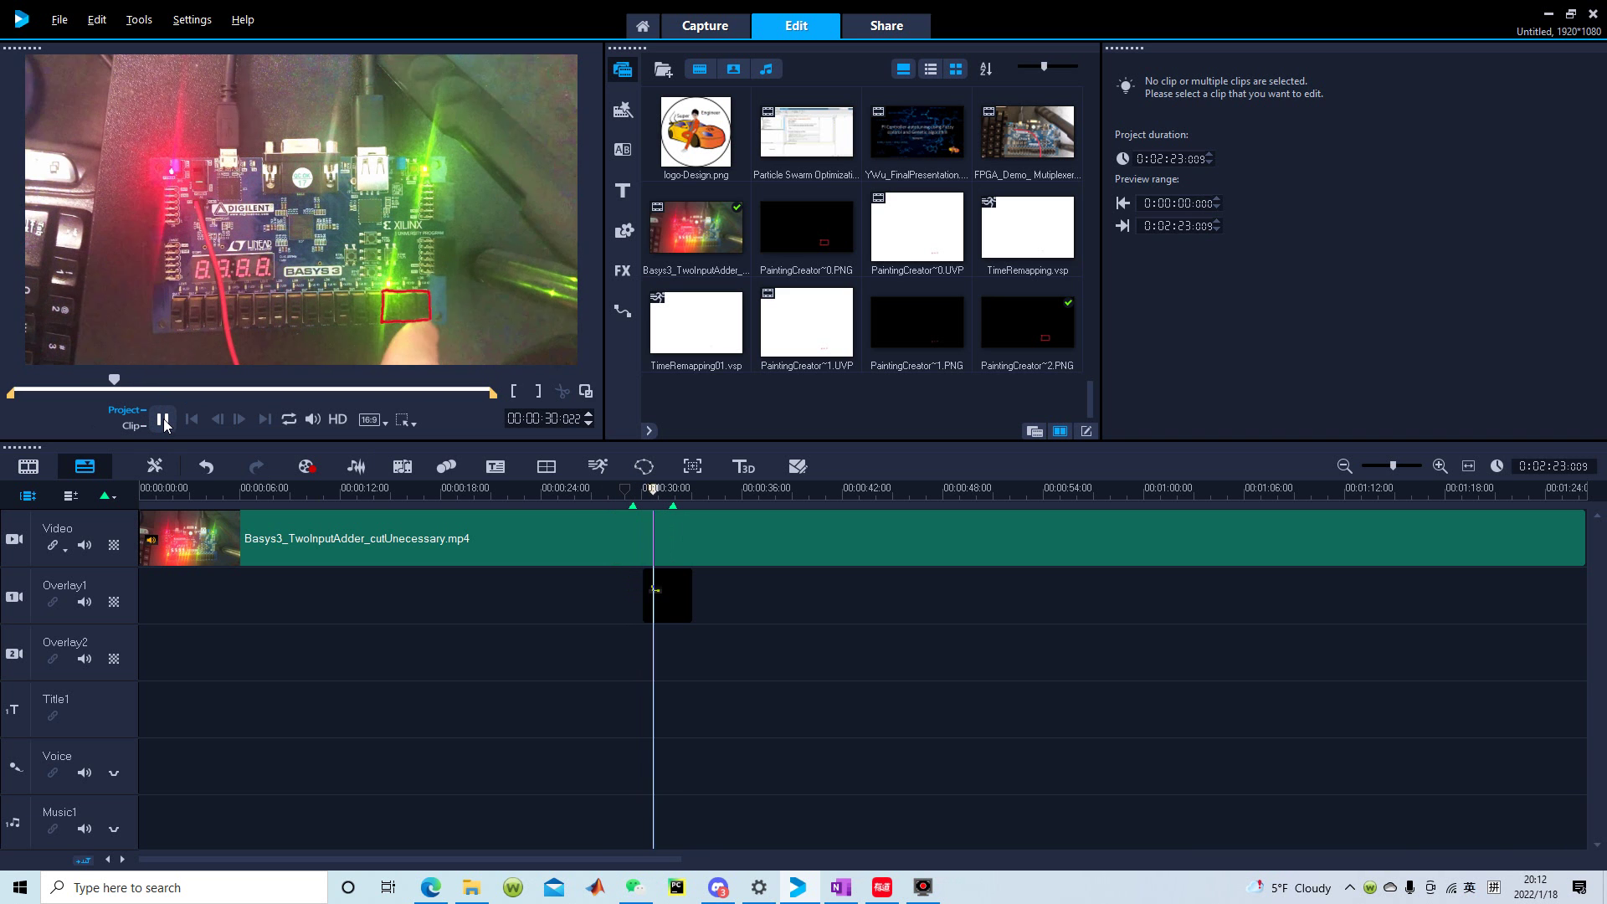
key("space")
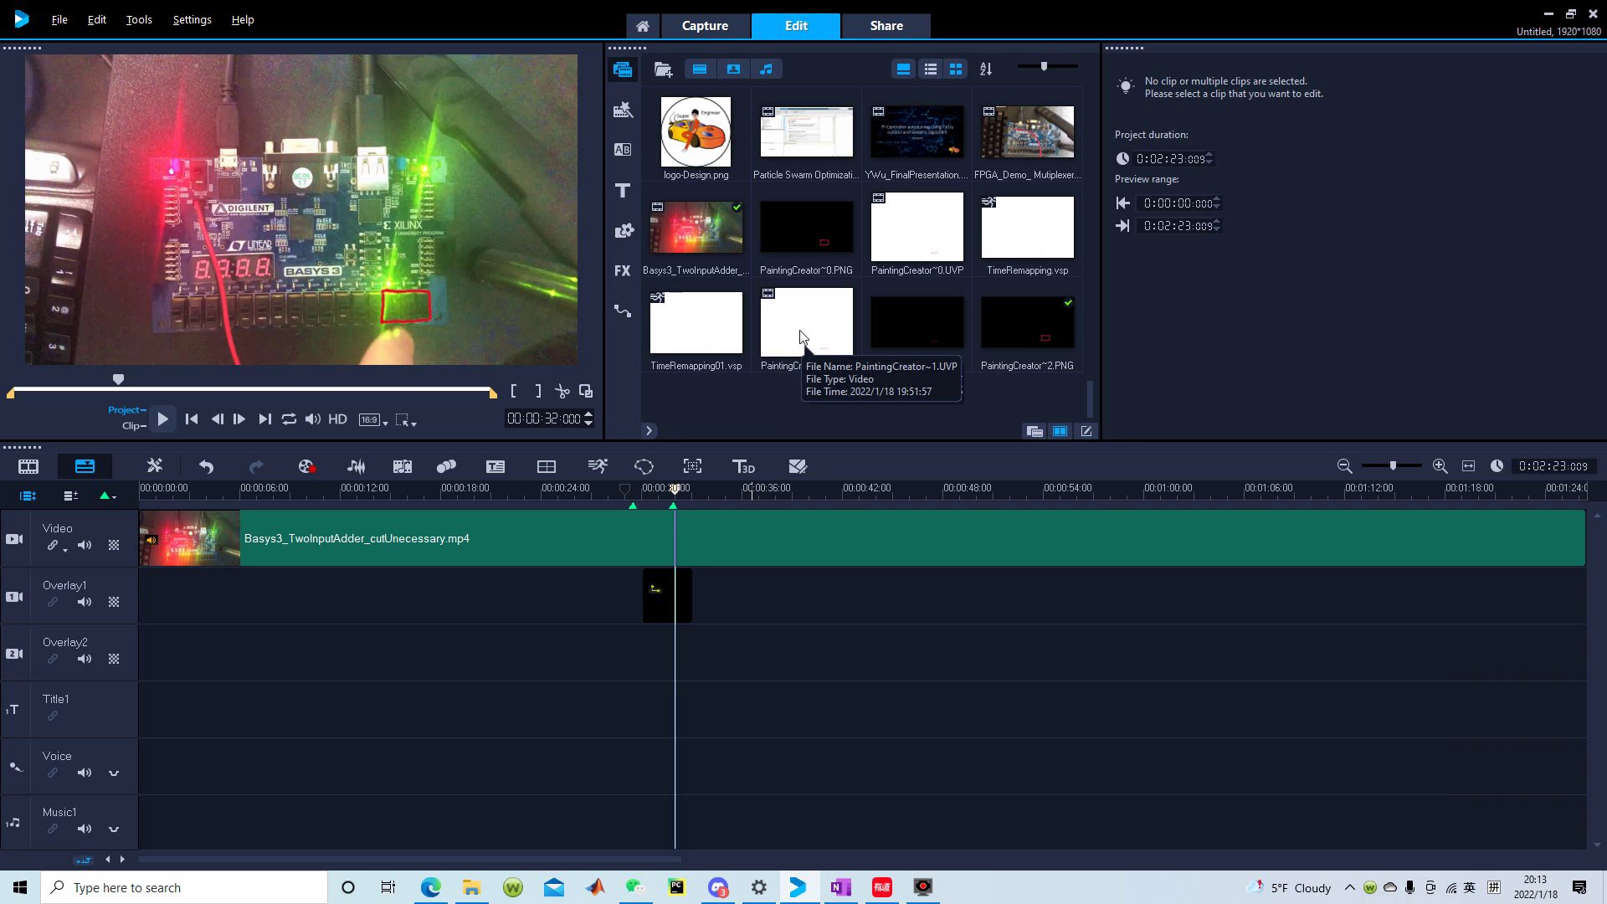
Step: Place the animation PaintingCreator~1.UVP on Overlay2 at 00:00:30:04, aligned with the rectangle still, and preview both overlays together
mouse_move(794, 332)
left_mouse_down()
mouse_move(730, 653)
mouse_move(667, 685)
left_mouse_up()
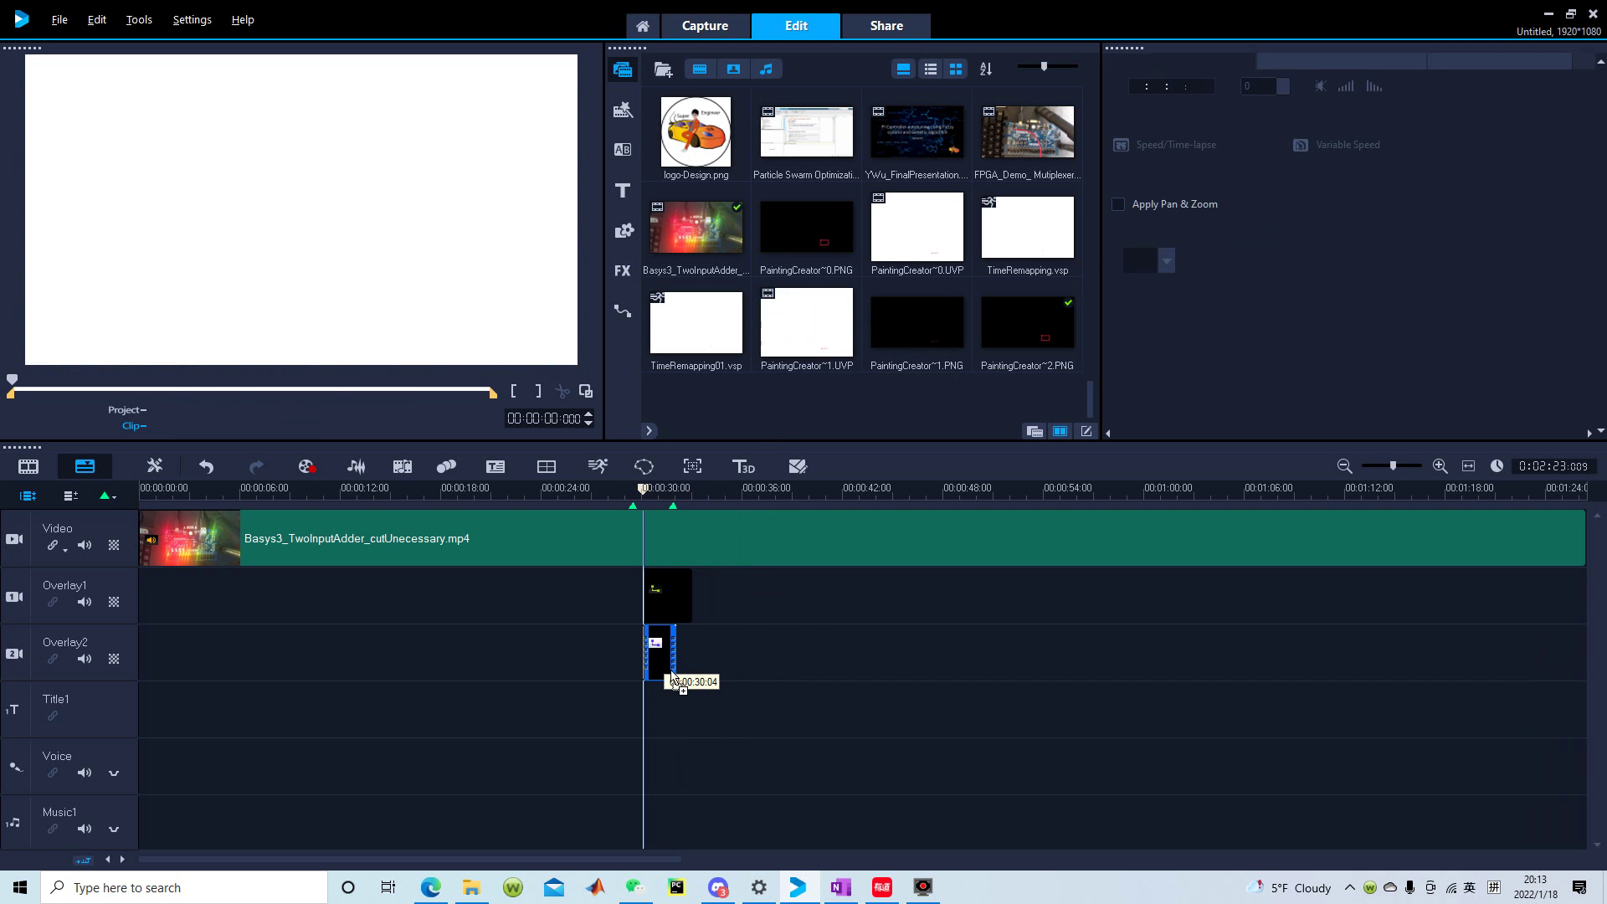
left_click(618, 490)
left_click(163, 421)
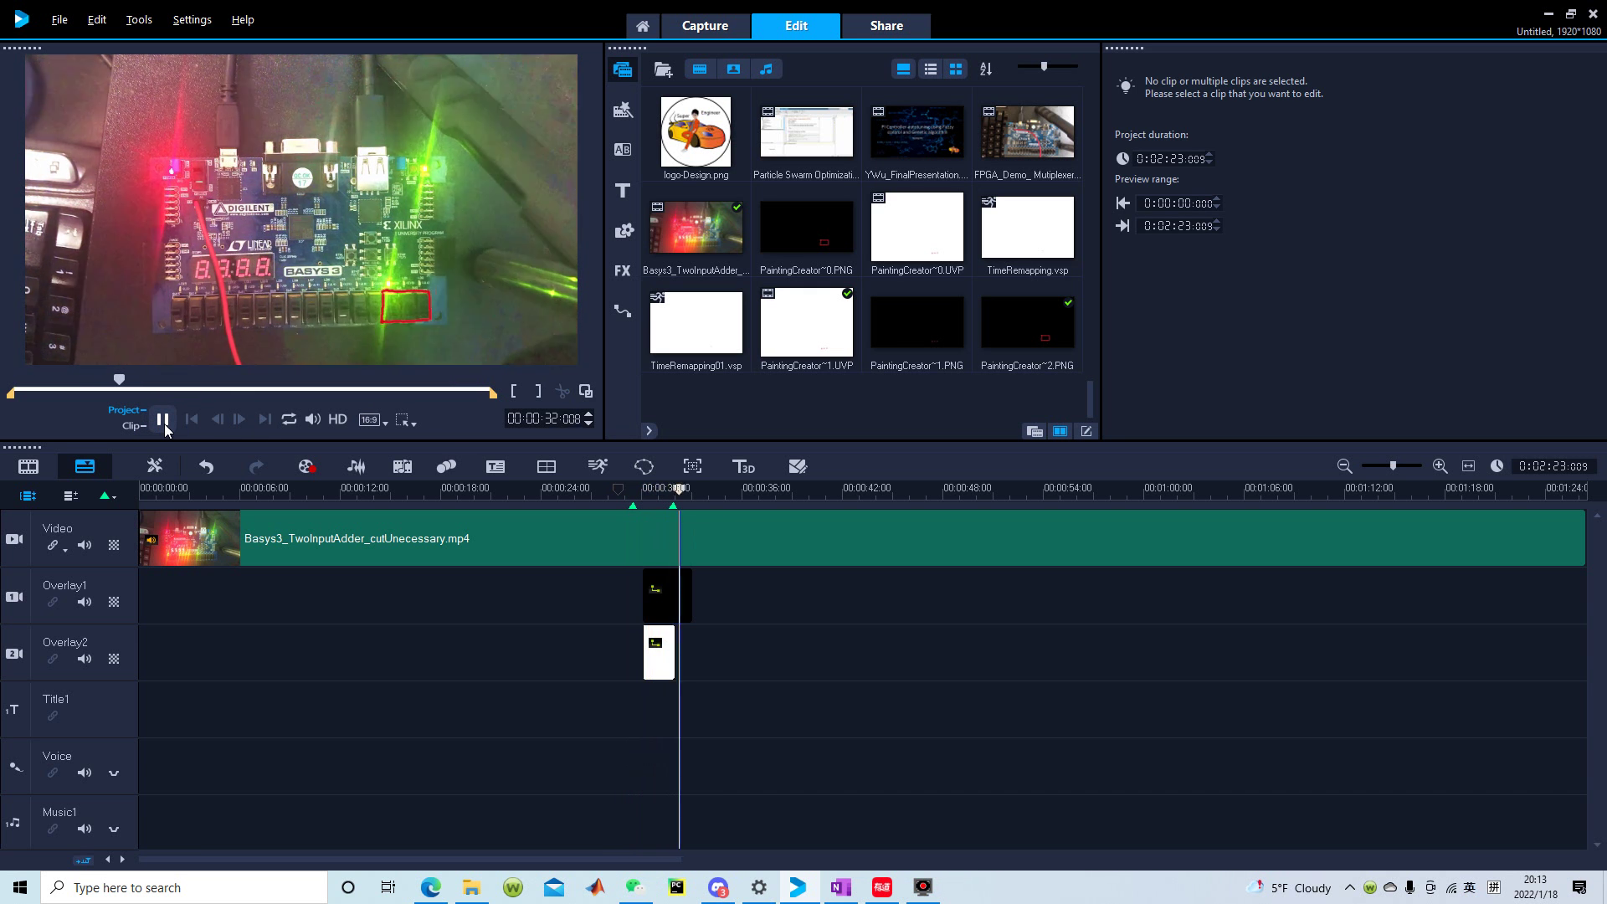
left_click(163, 421)
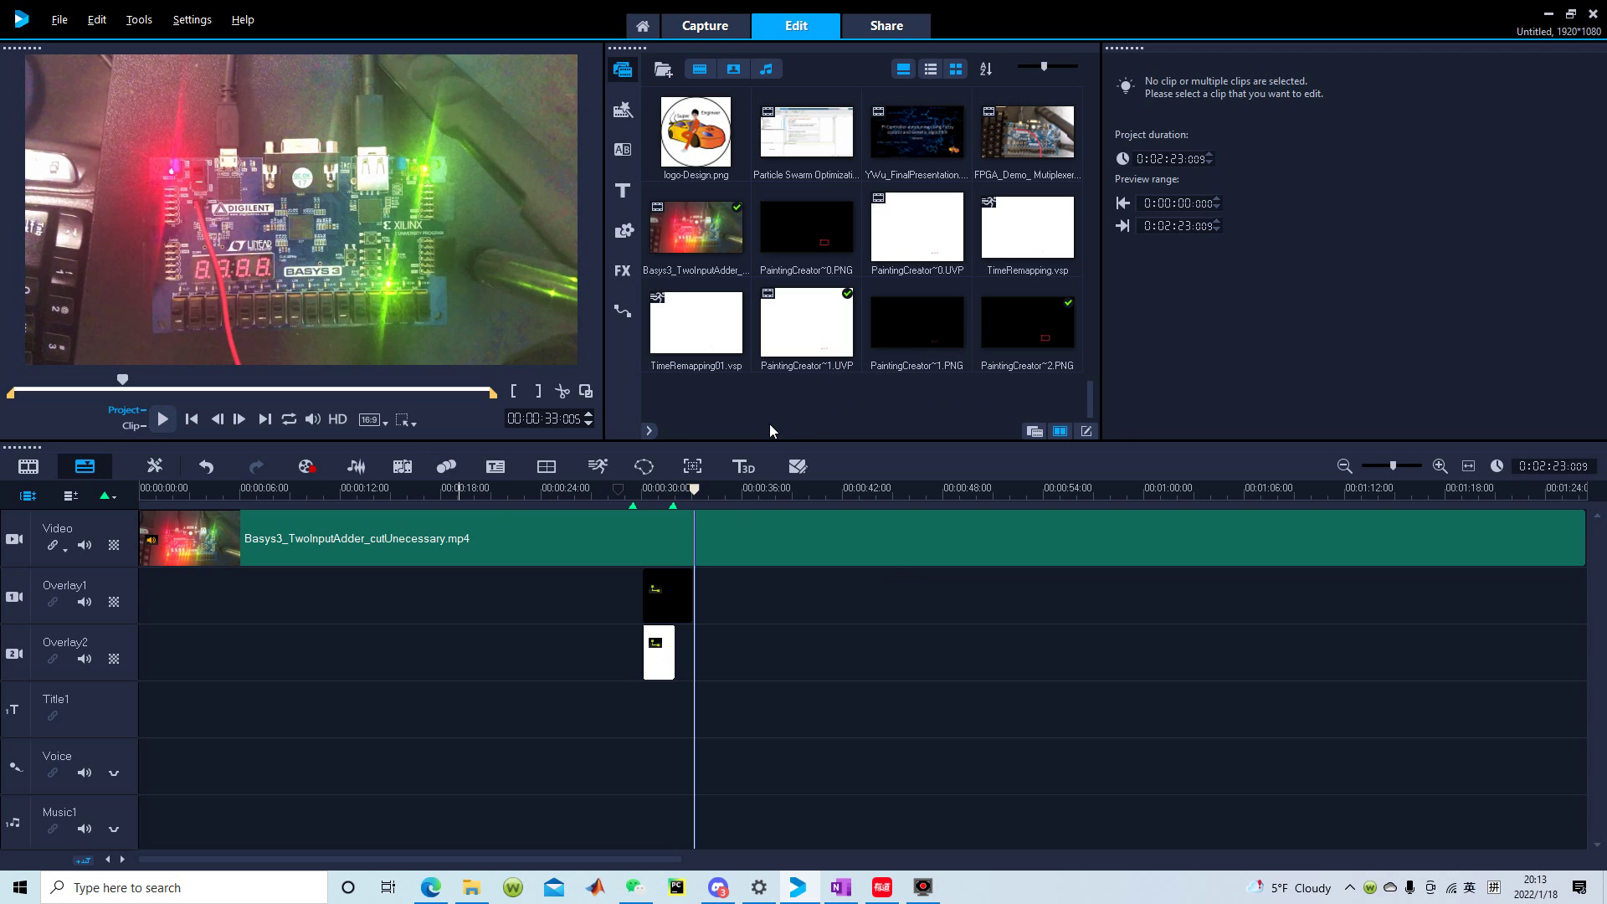
Step: With the playhead at 00:00:32:000, convert the Painting Creator's 2-second animation to a still and add it to the media library
left_click(682, 491)
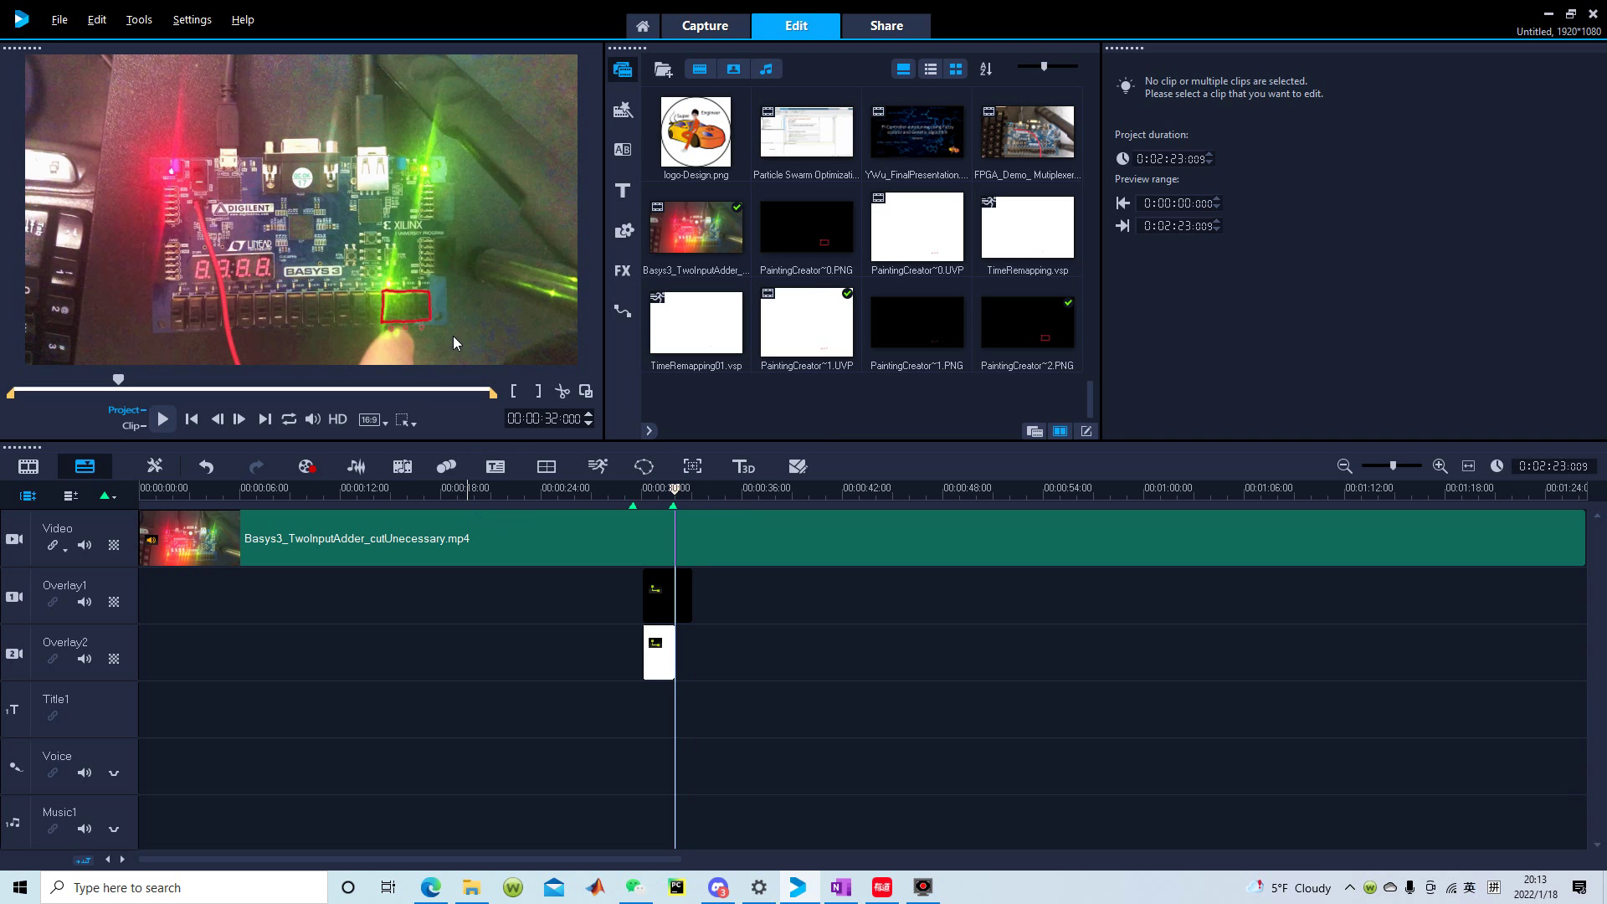
left_click(98, 19)
left_click(138, 19)
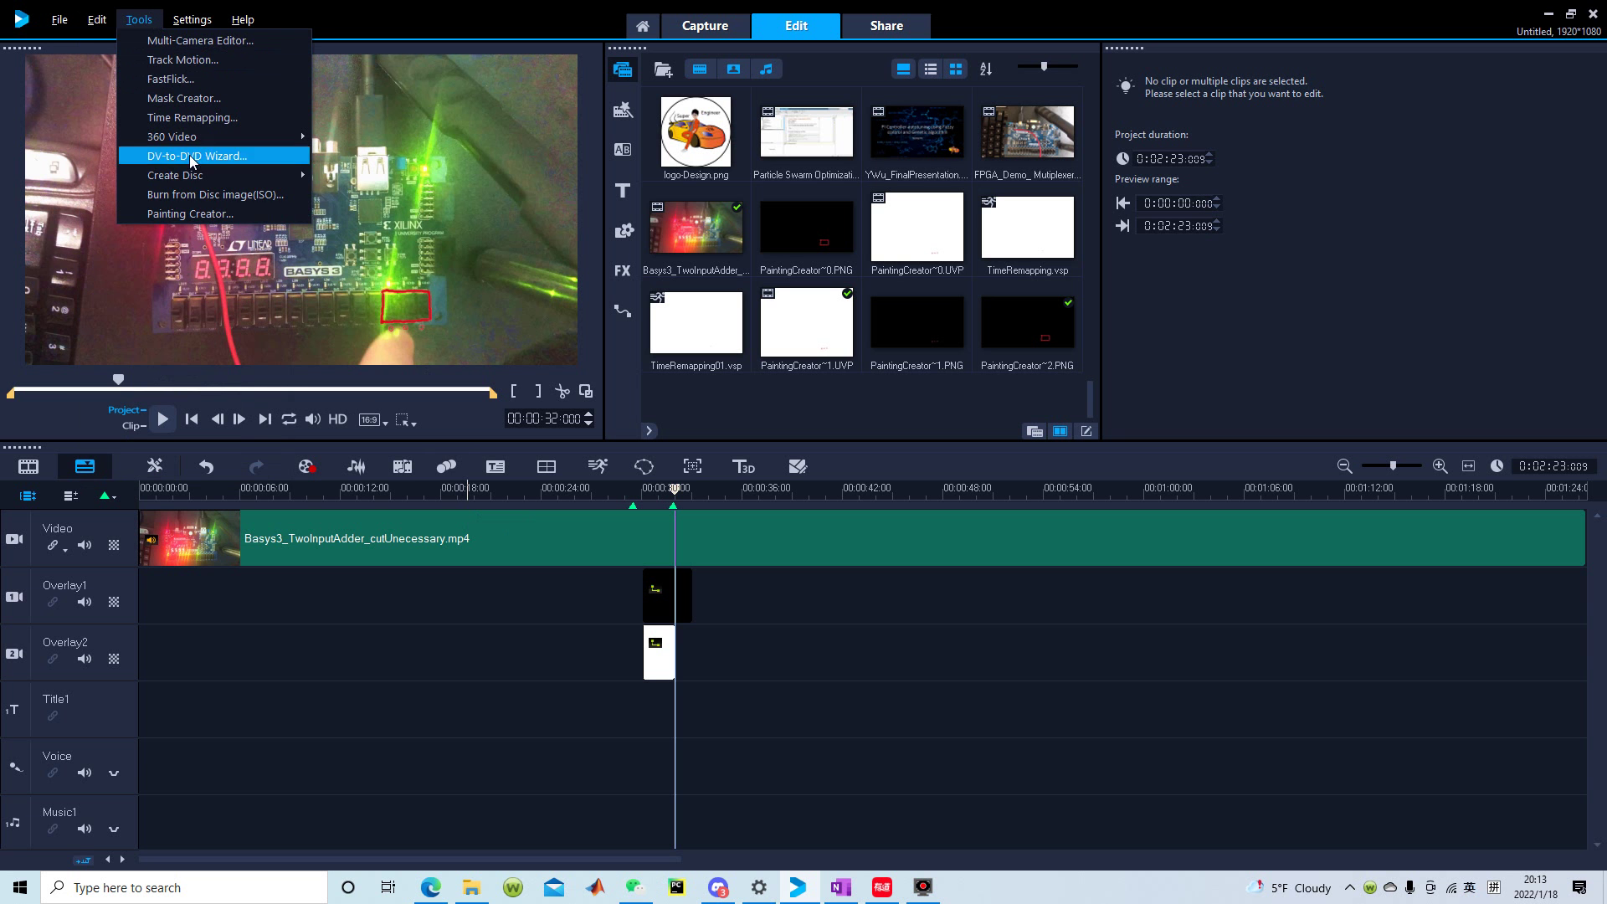
left_click(180, 214)
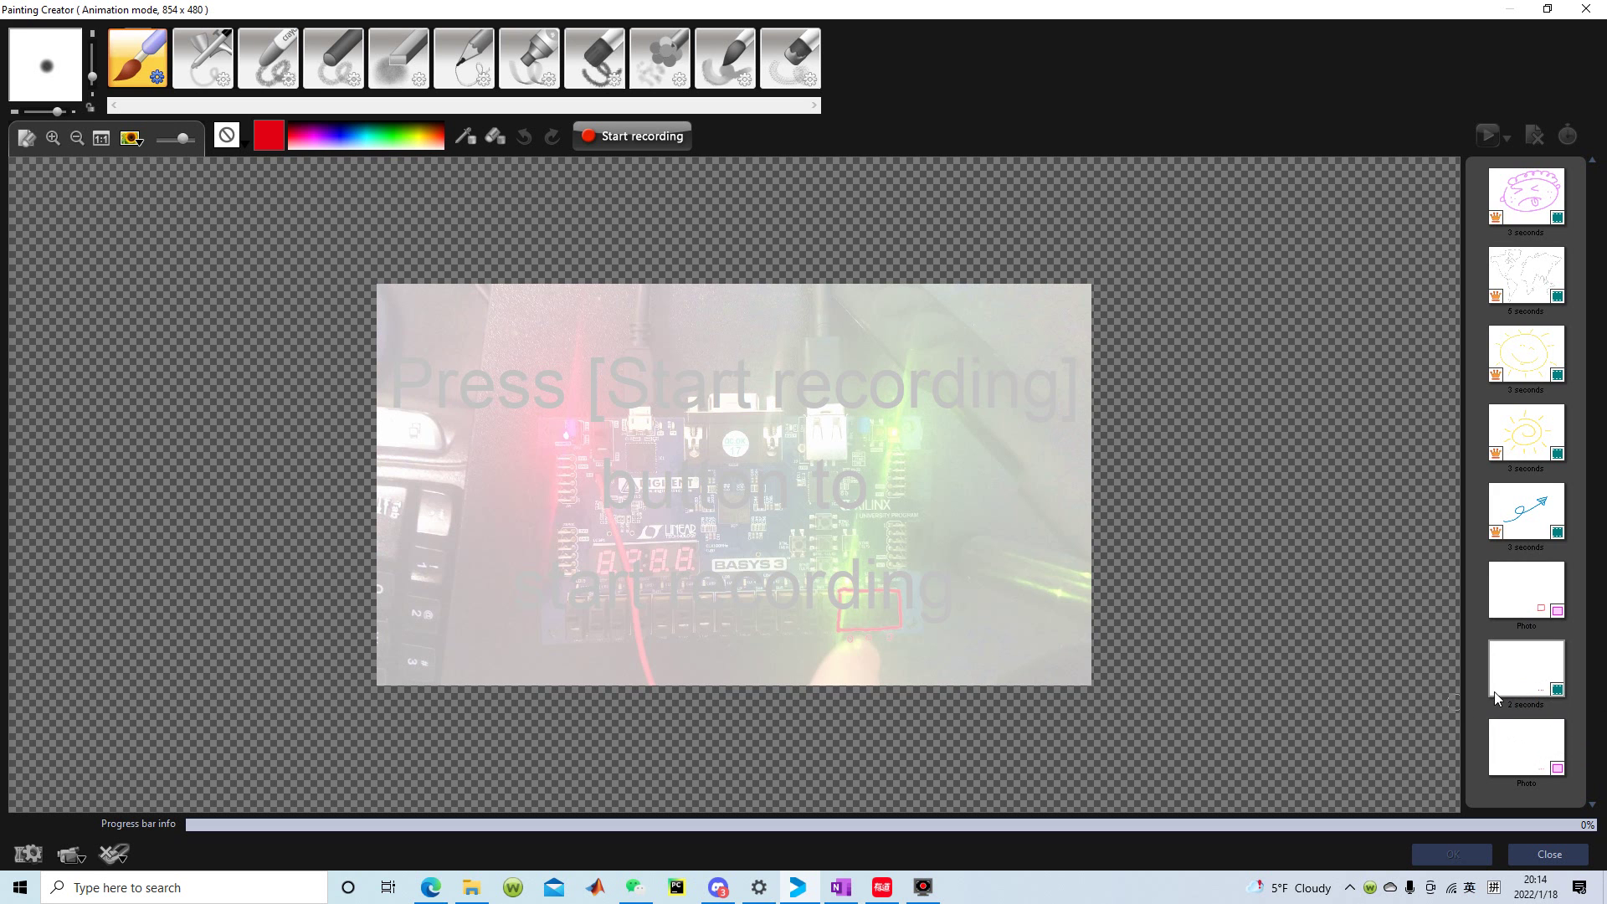
left_click(1533, 670)
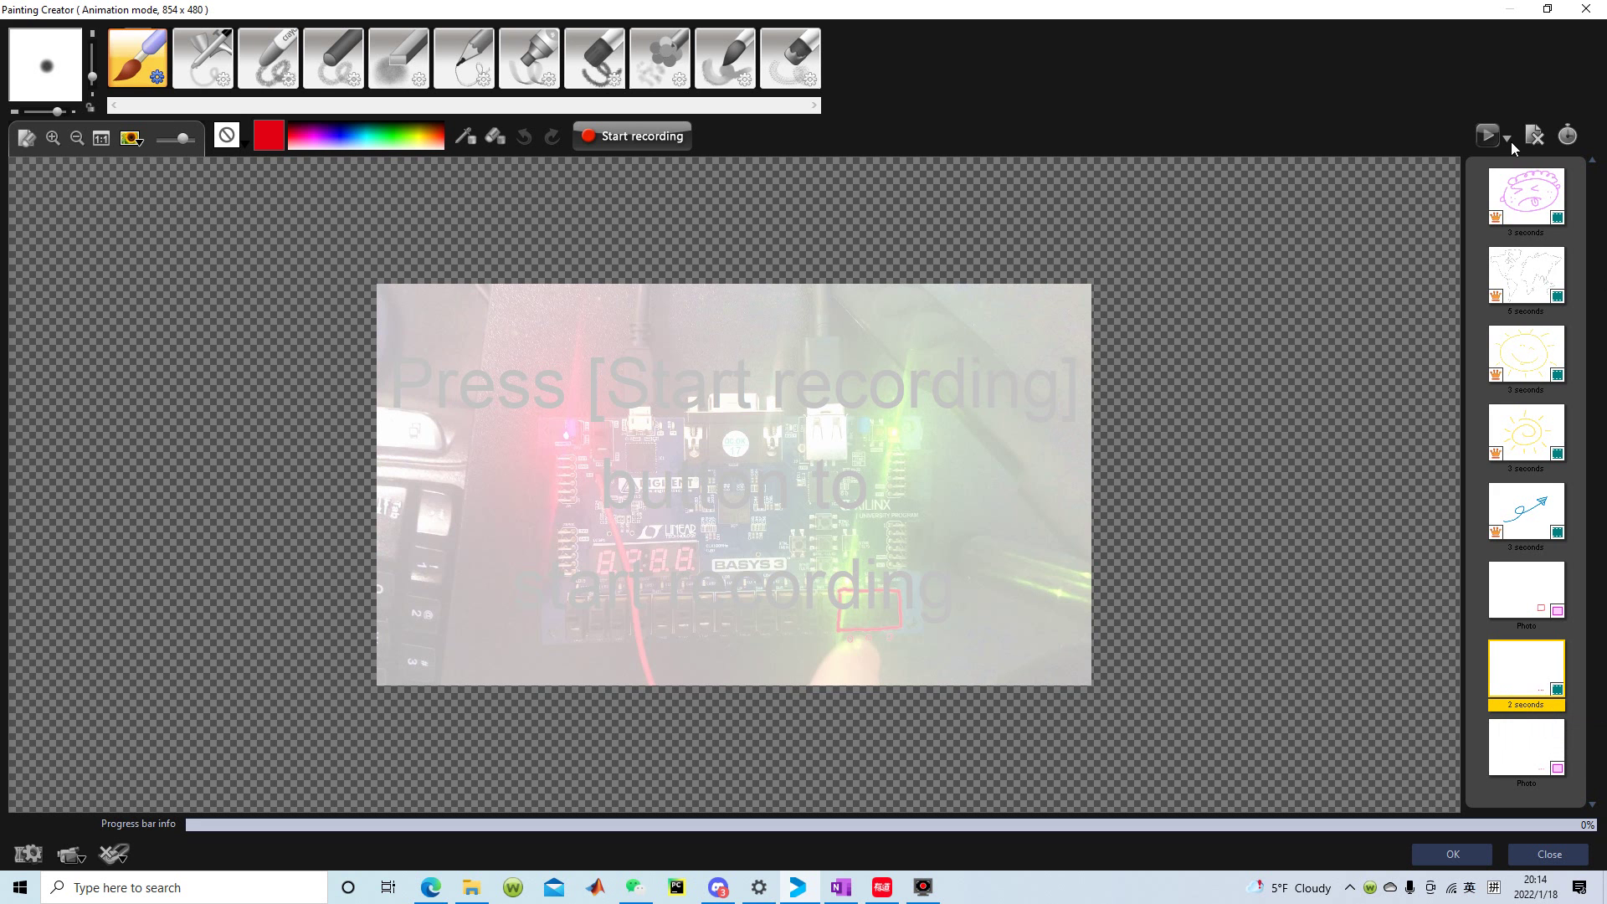
left_click(1486, 137)
right_click(1521, 685)
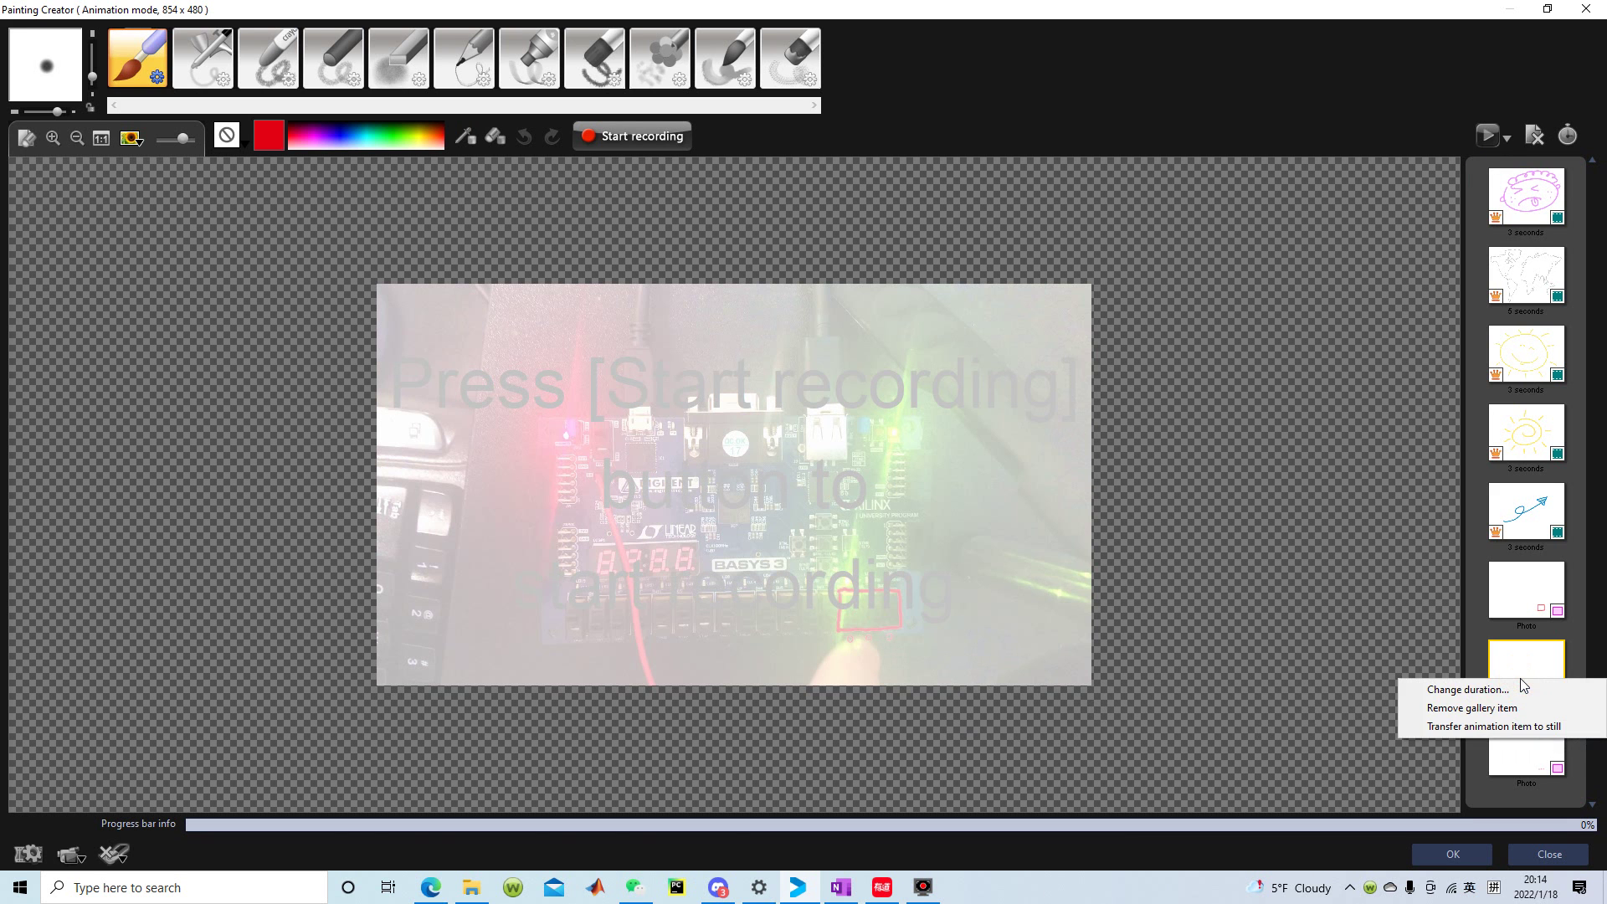
left_click(1466, 728)
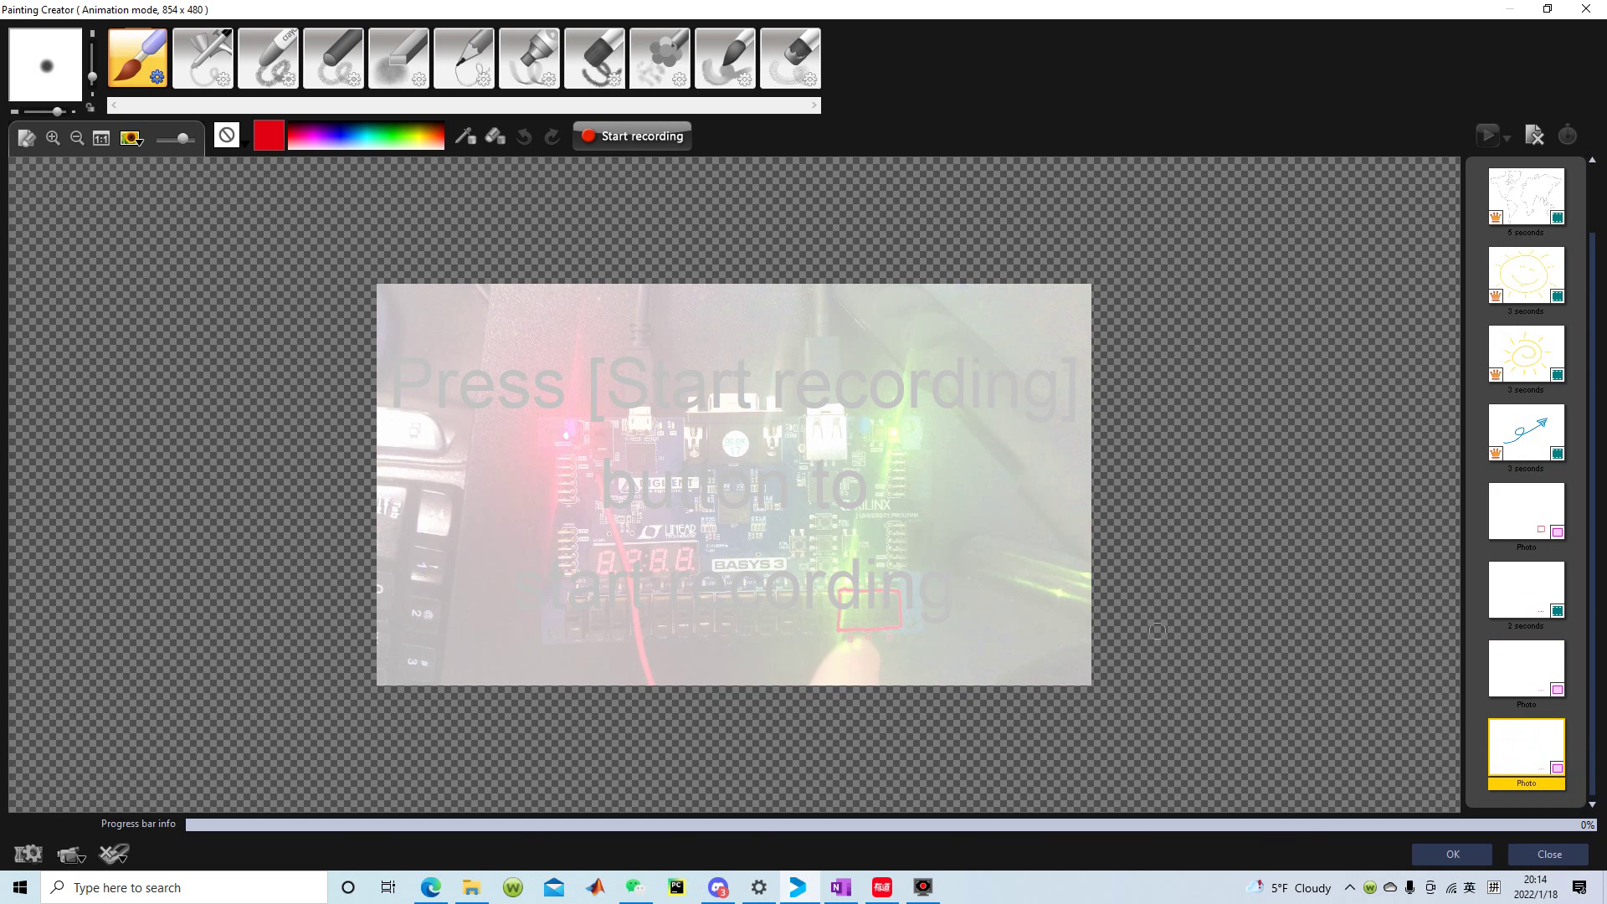
left_click(1445, 865)
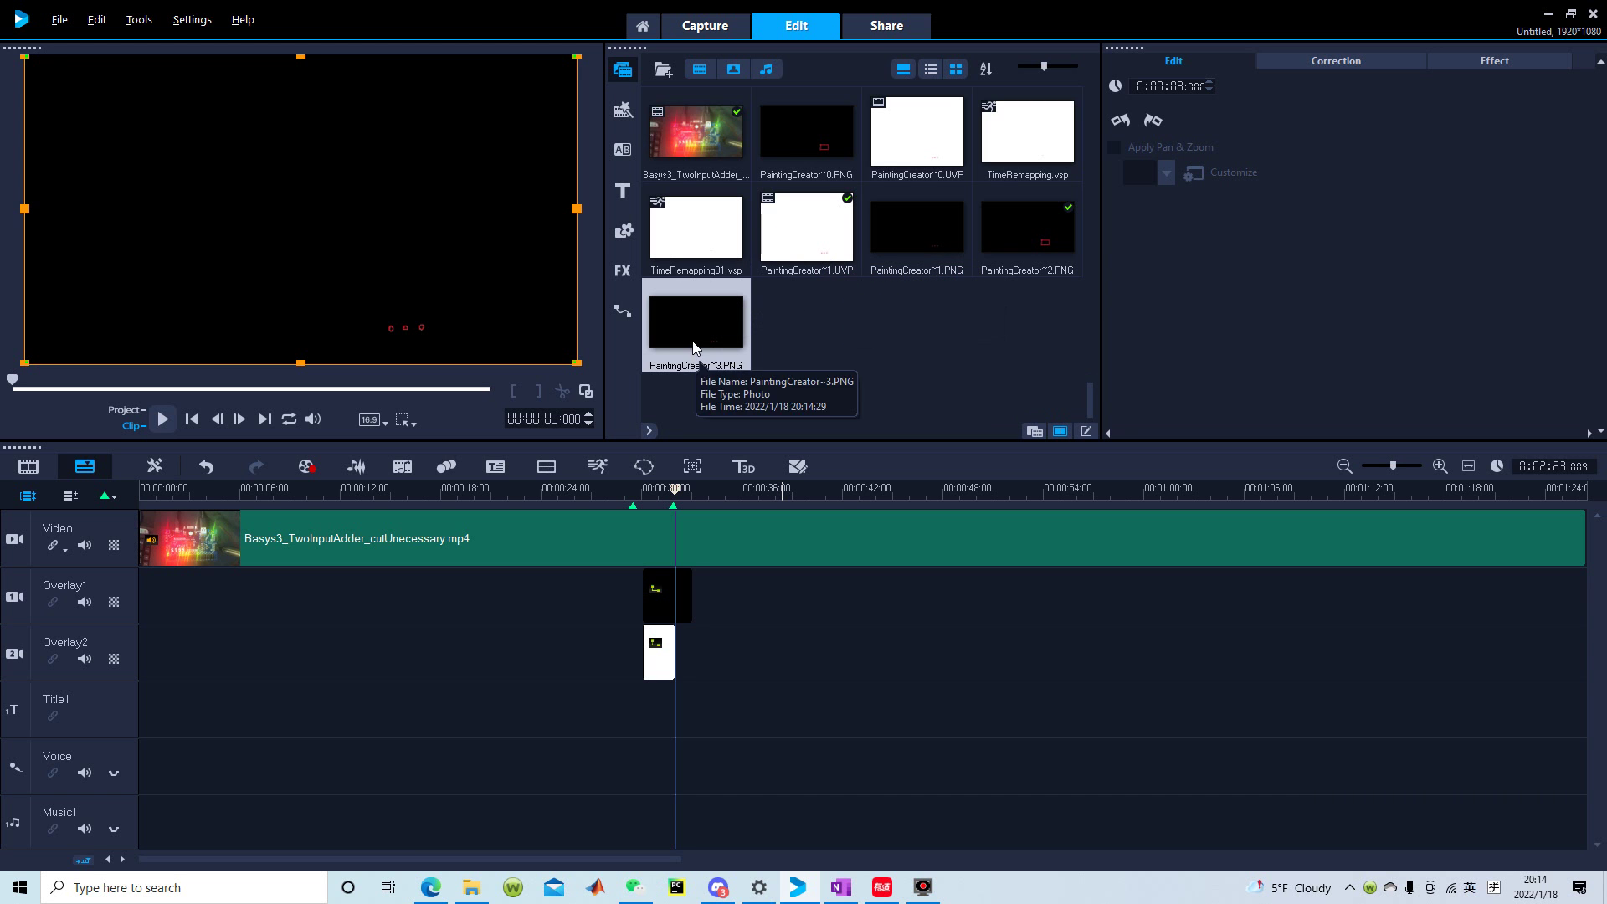
Step: Place the marks still PaintingCreator~3.PNG directly after the Overlay2 animation, trim it to about 00:00:02:011, and preview the section
mouse_move(694, 344)
left_mouse_down()
mouse_move(731, 669)
mouse_move(679, 670)
left_mouse_up()
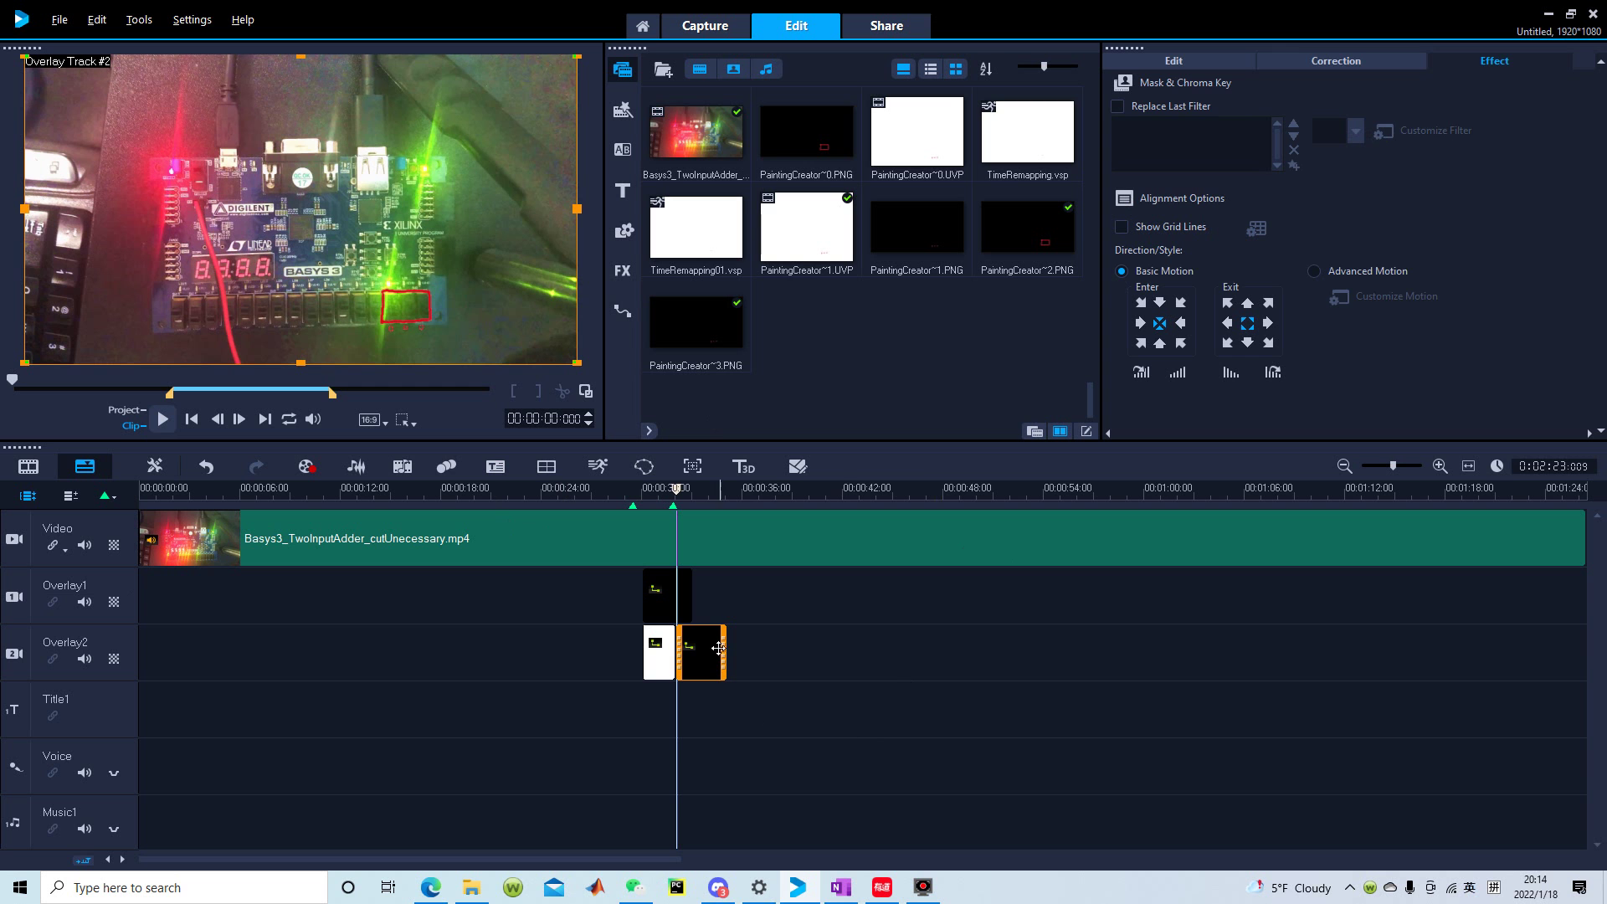
mouse_move(728, 663)
left_mouse_down()
mouse_move(918, 660)
mouse_move(752, 684)
mouse_move(749, 659)
mouse_move(716, 653)
left_mouse_up()
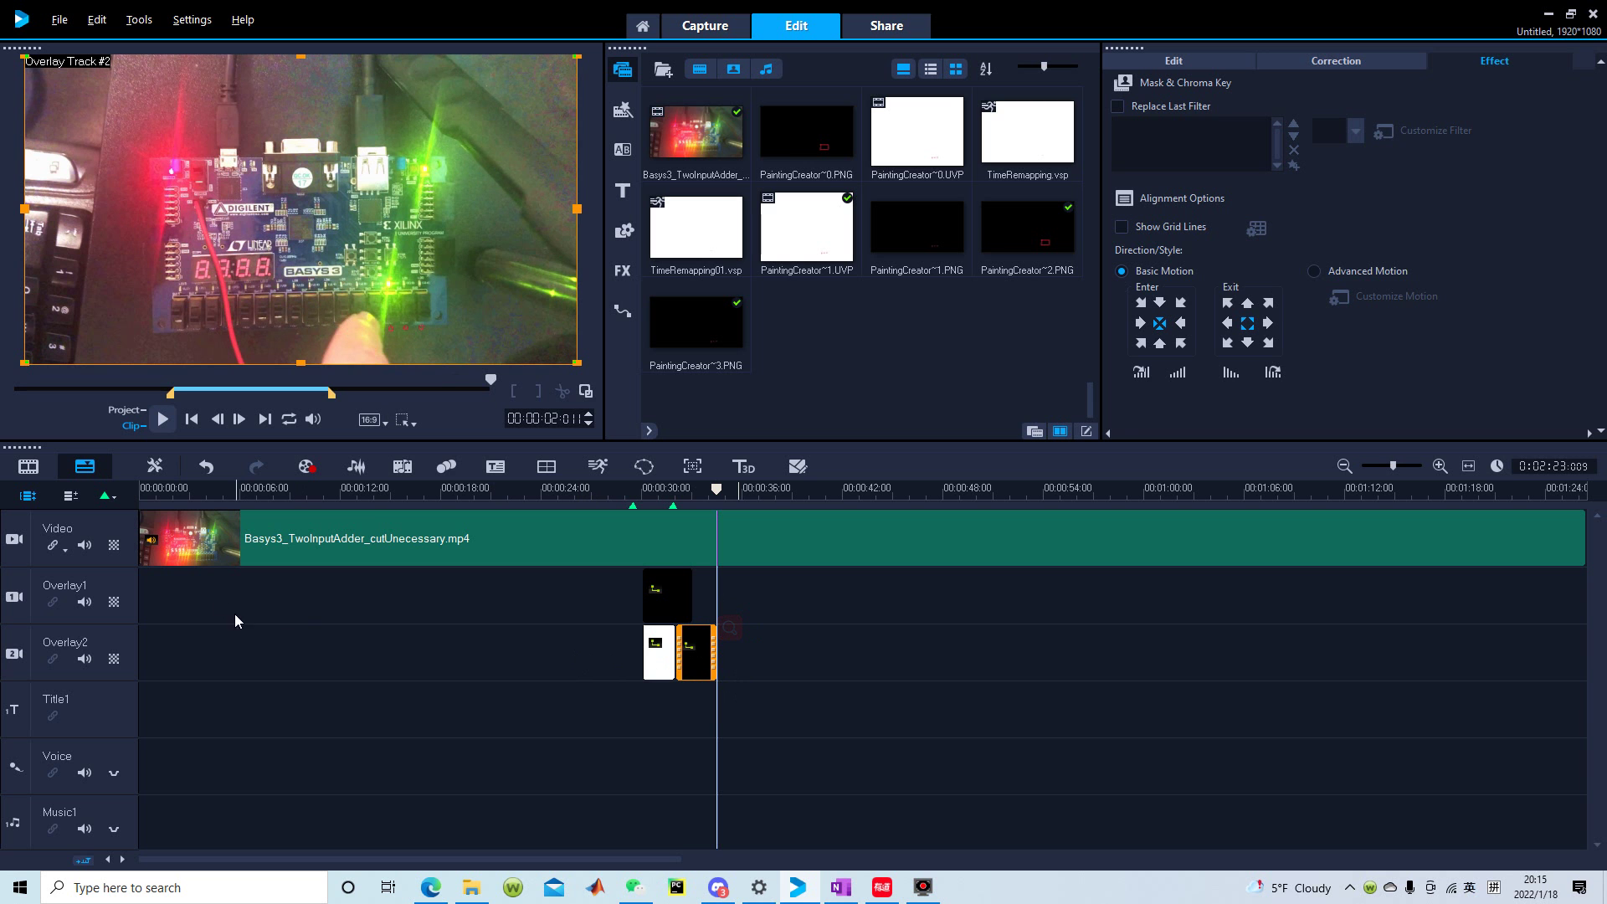
left_click(625, 586)
left_click(170, 423)
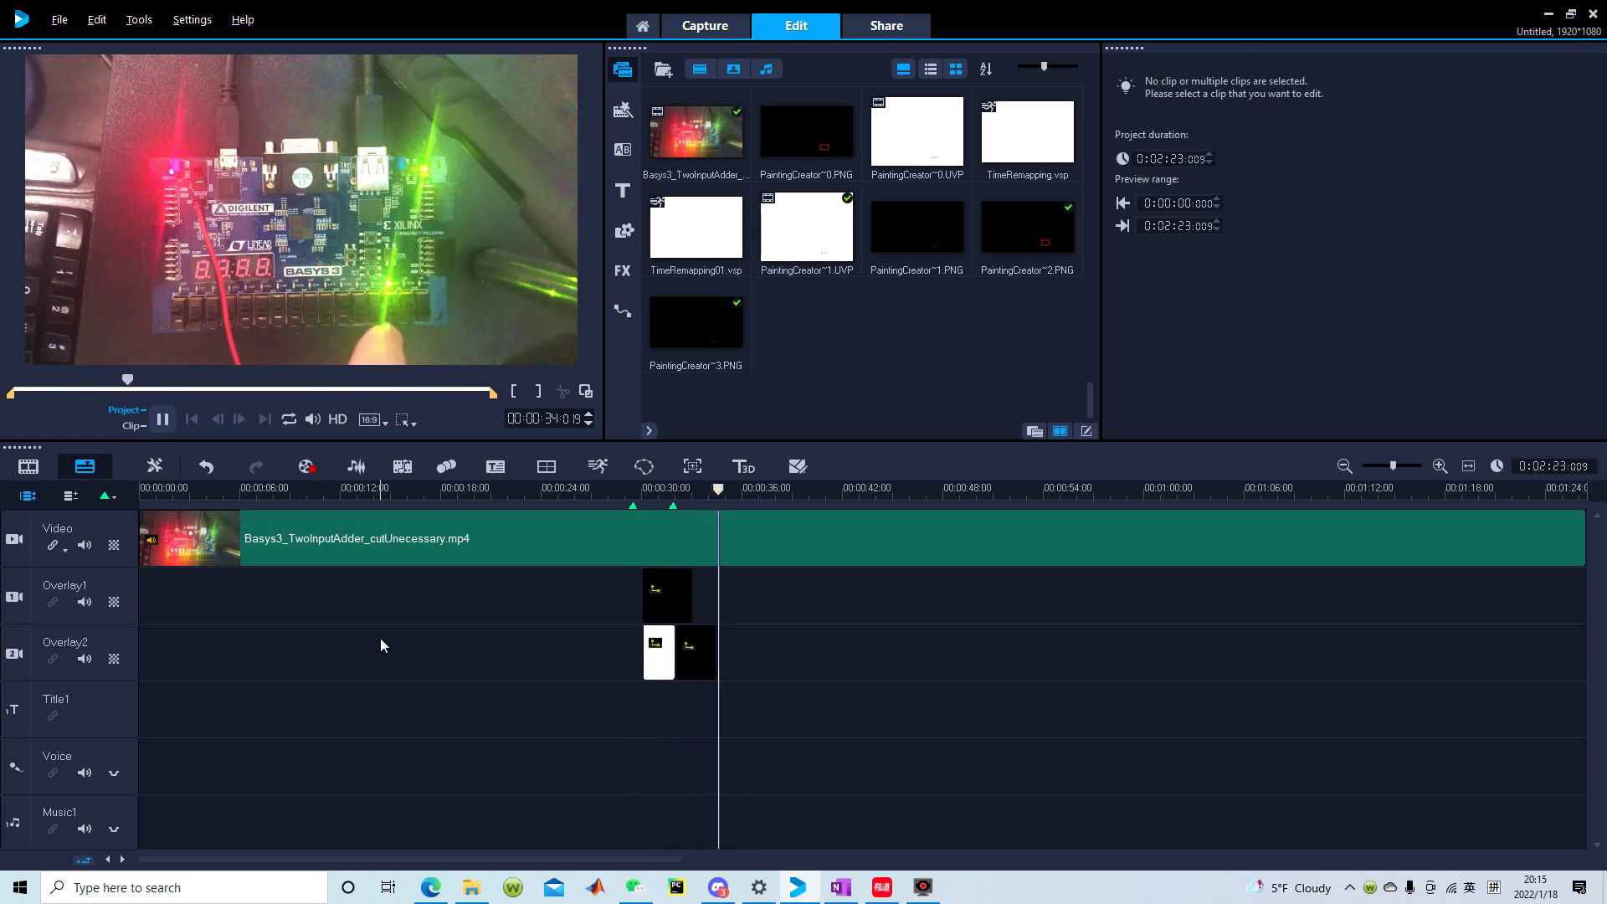
left_click(163, 419)
Step: Shorten the marks still on Overlay2 to about 00:00:01:014 and replay the section from just before the overlays
left_click(693, 660)
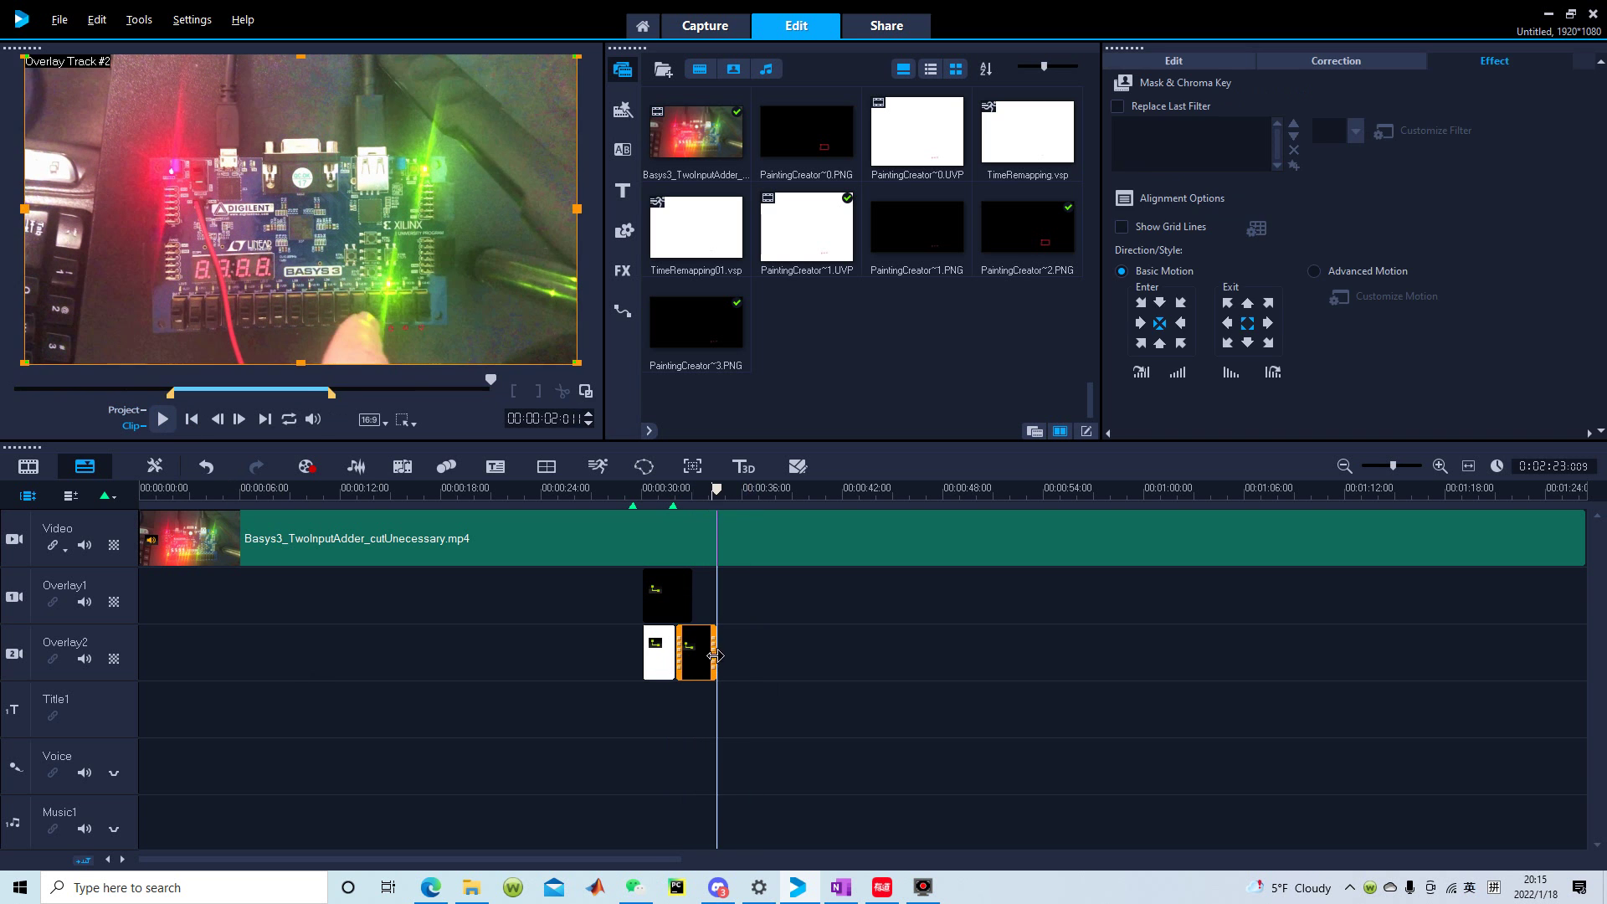
left_click_drag(716, 651, 701, 651)
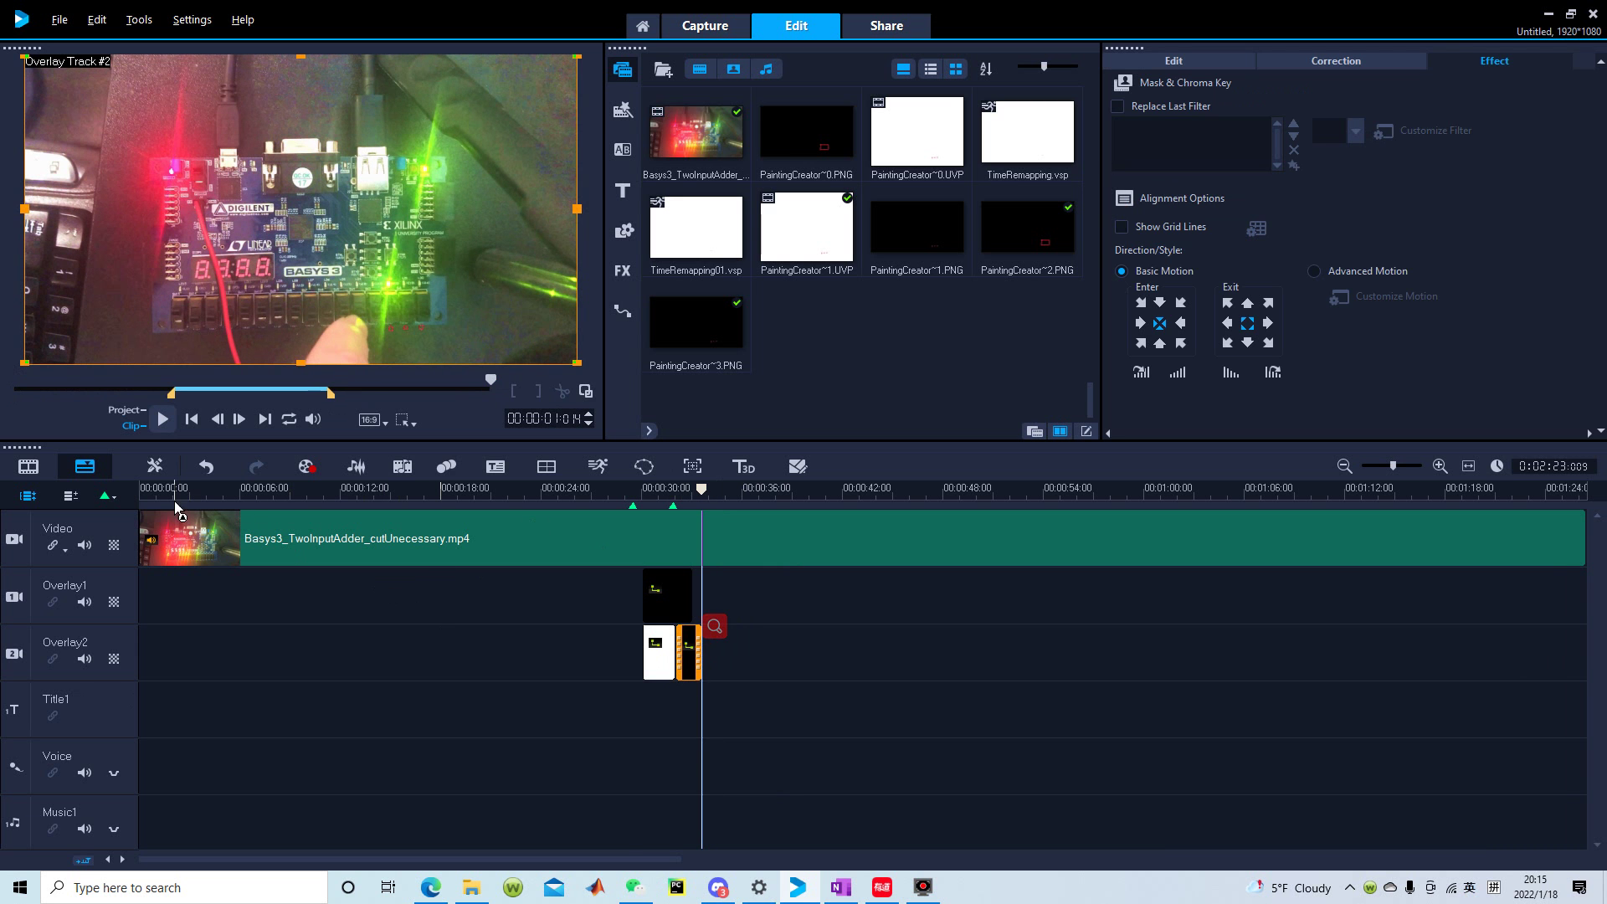
left_click(629, 598)
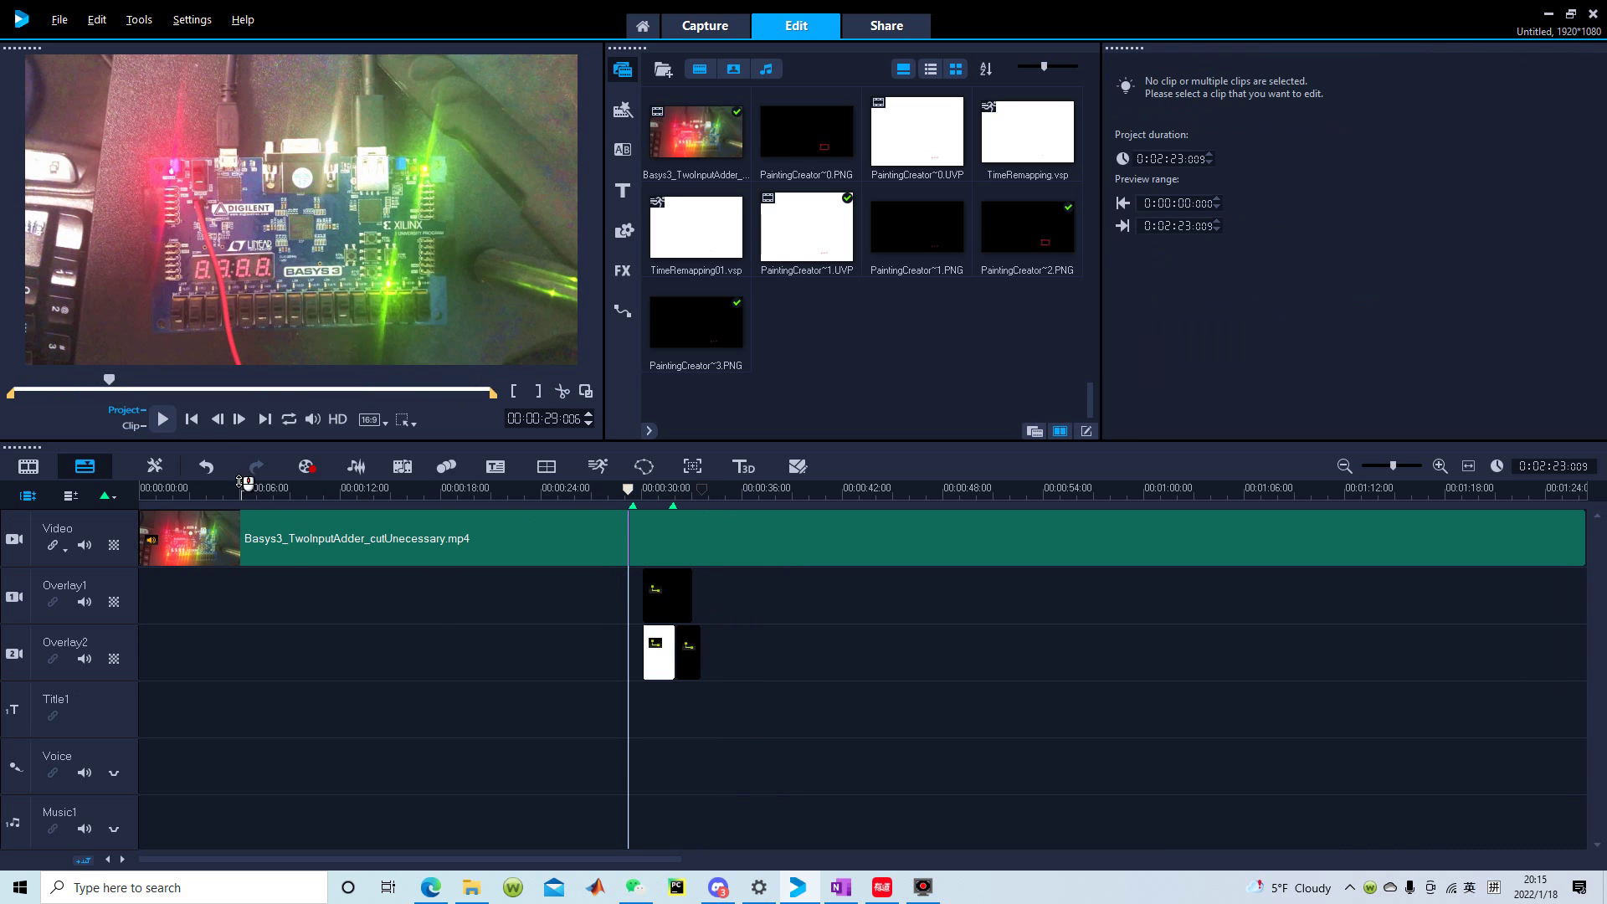
left_click(167, 419)
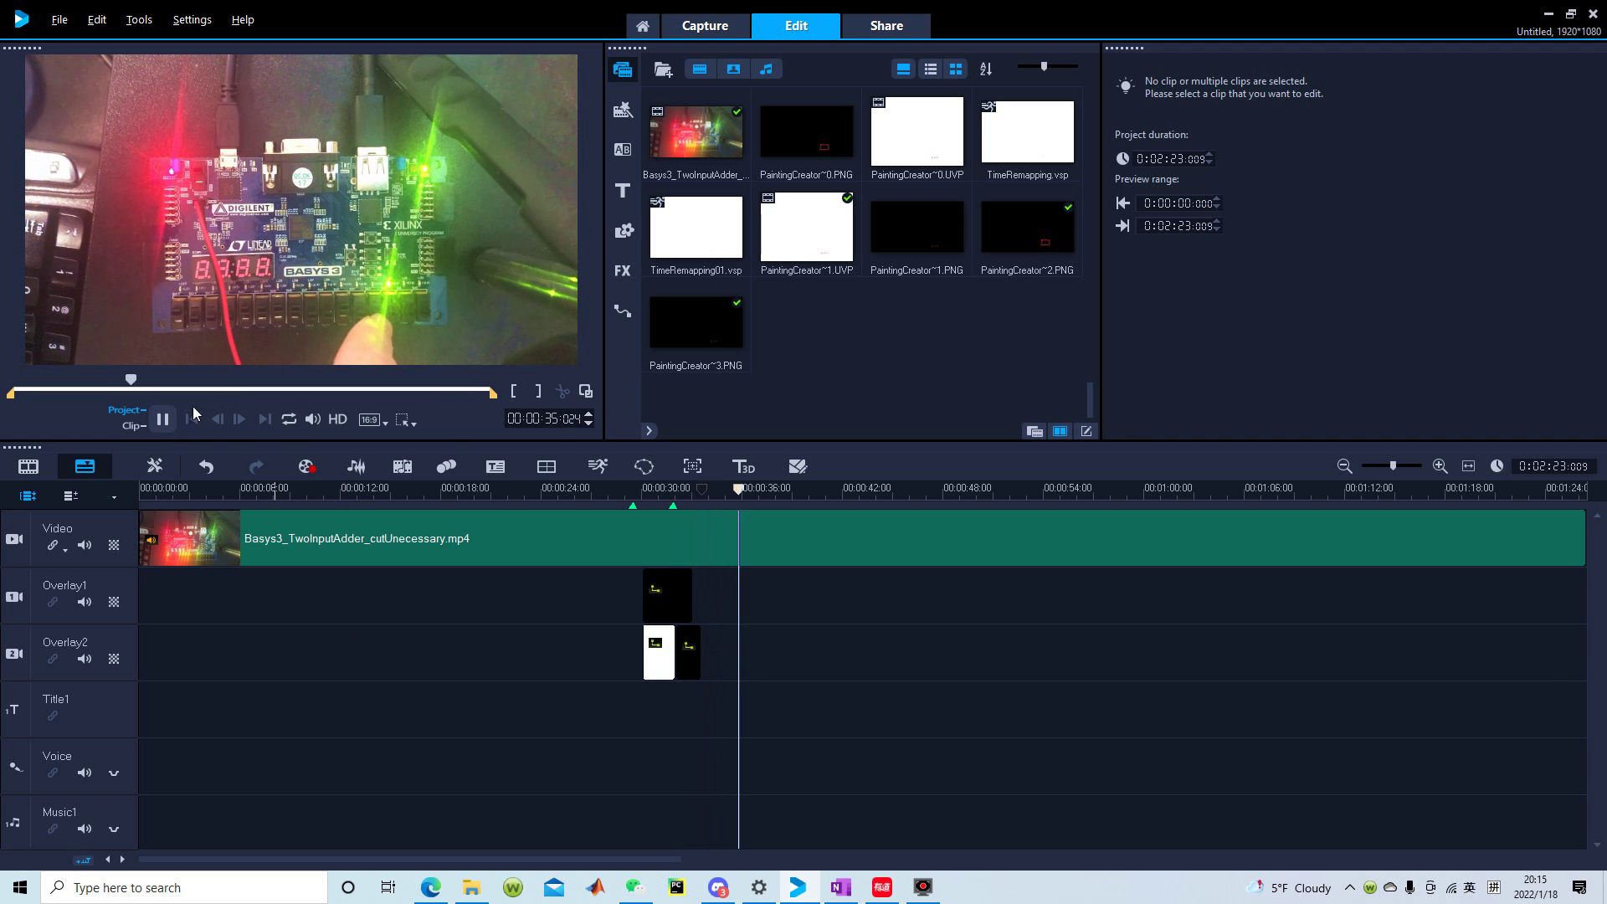
left_click(167, 423)
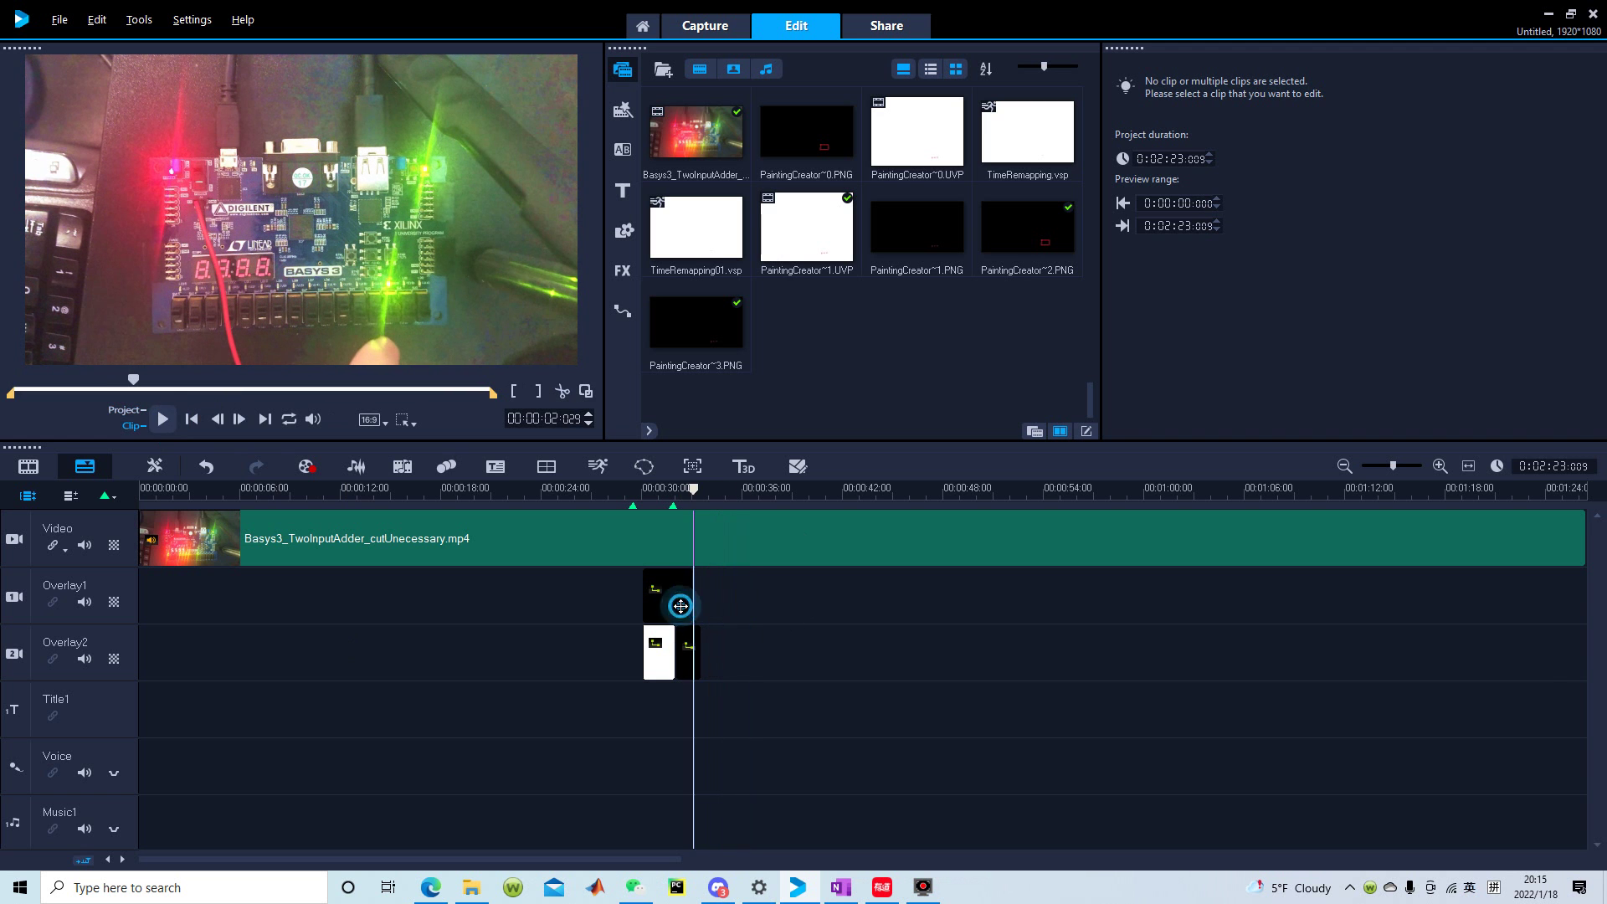
Step: Extend the rectangle still on Overlay1 to about 00:00:03:015, ending with the Overlay2 still, and replay the section
left_click(682, 609)
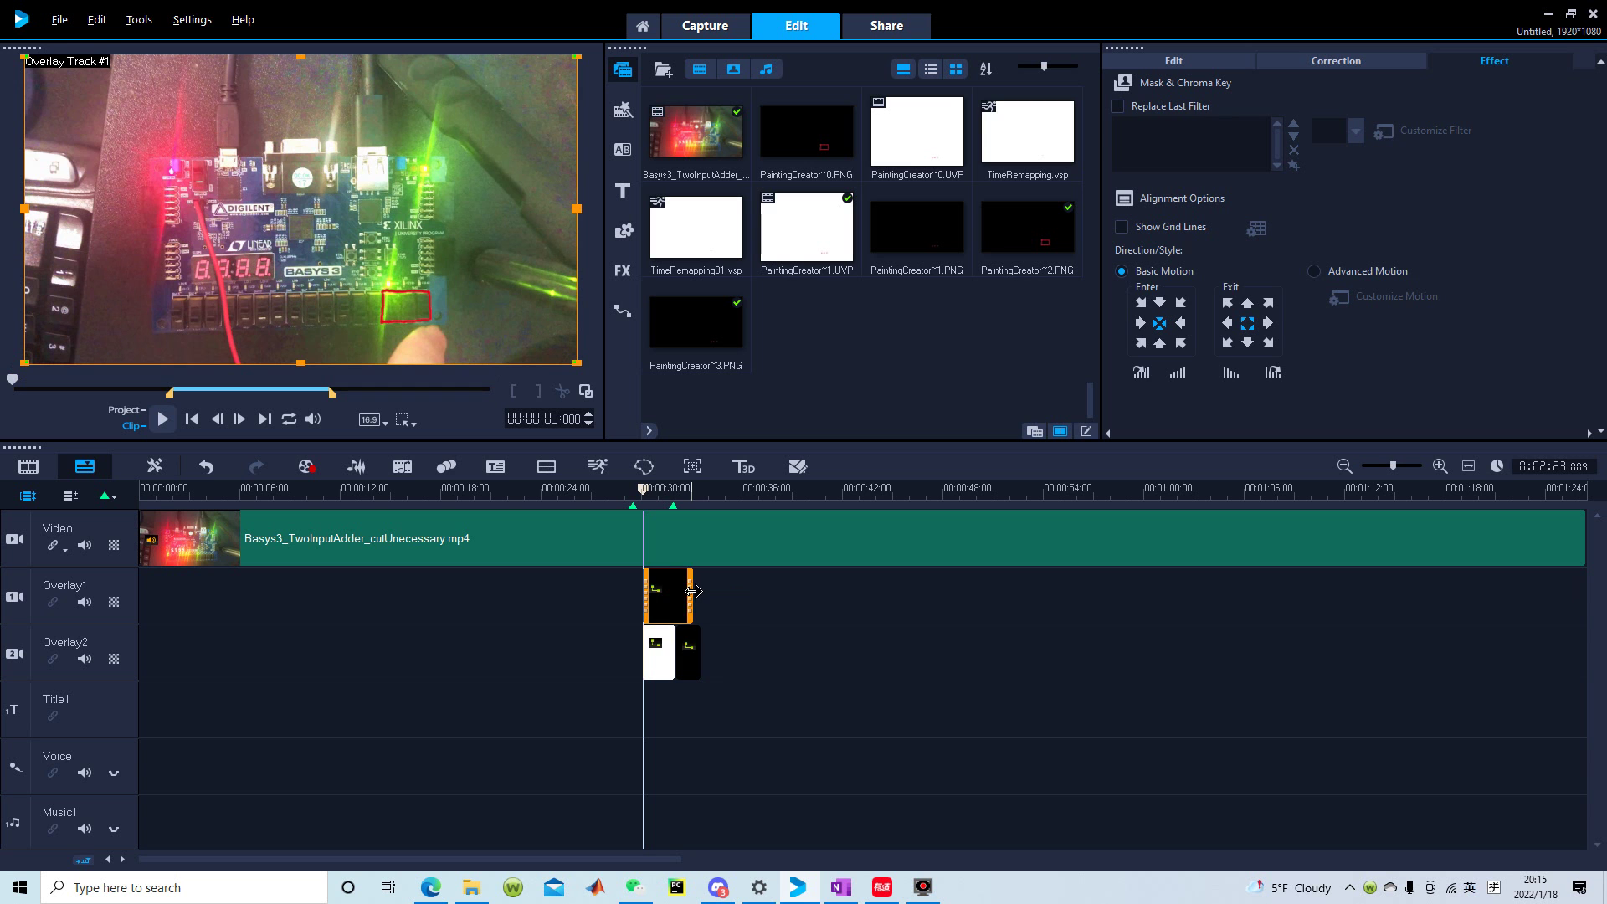
left_click_drag(700, 593, 703, 594)
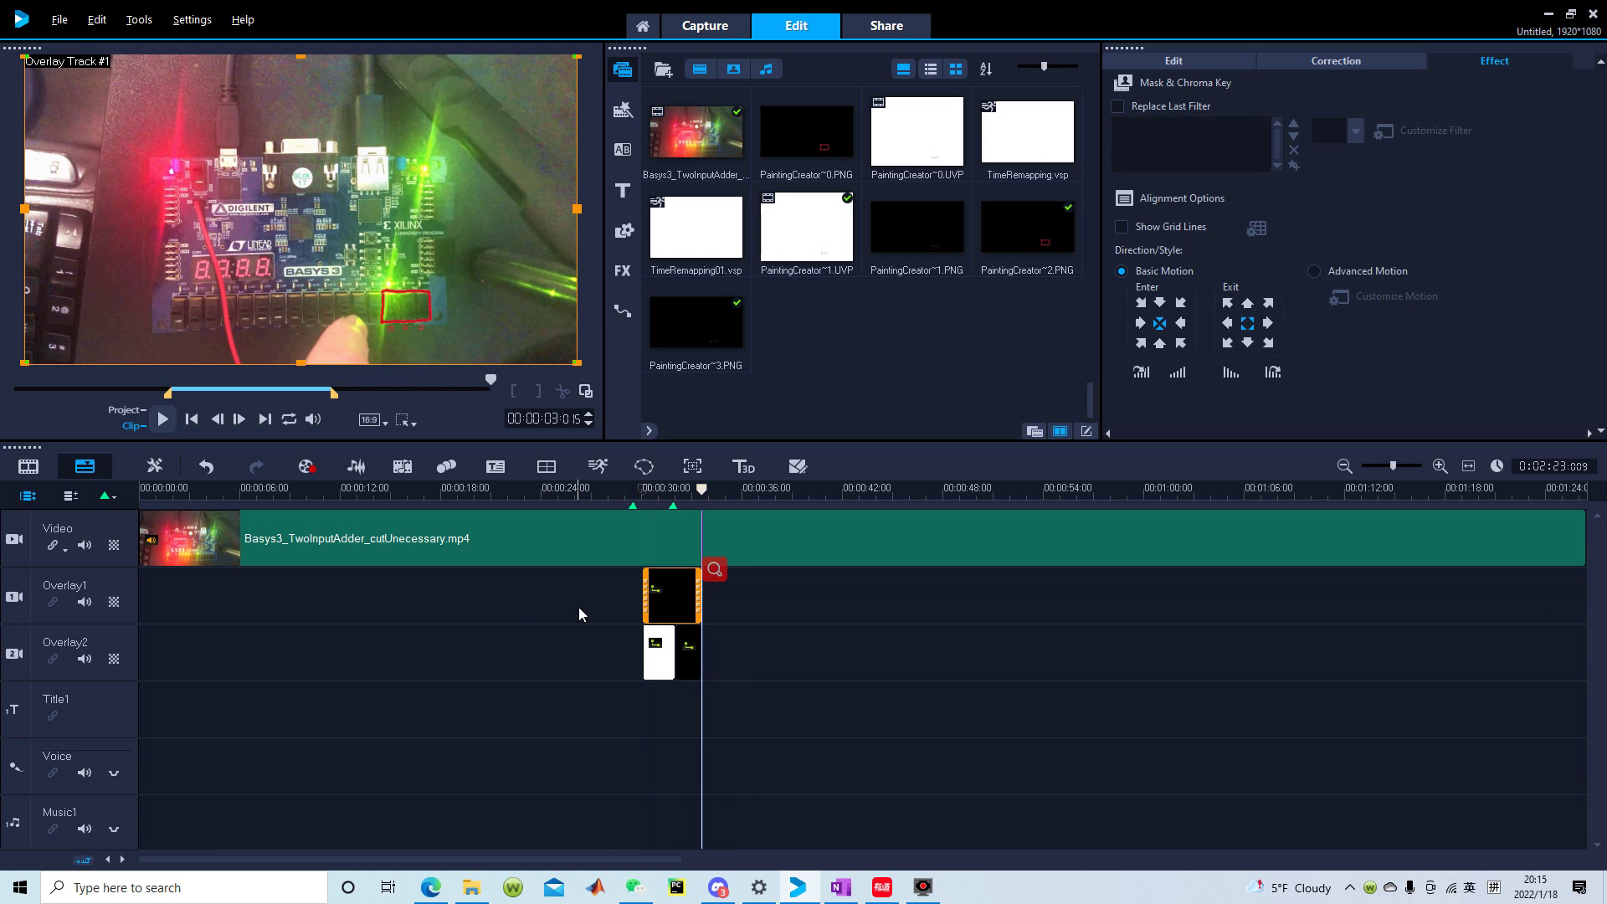
left_click(598, 582)
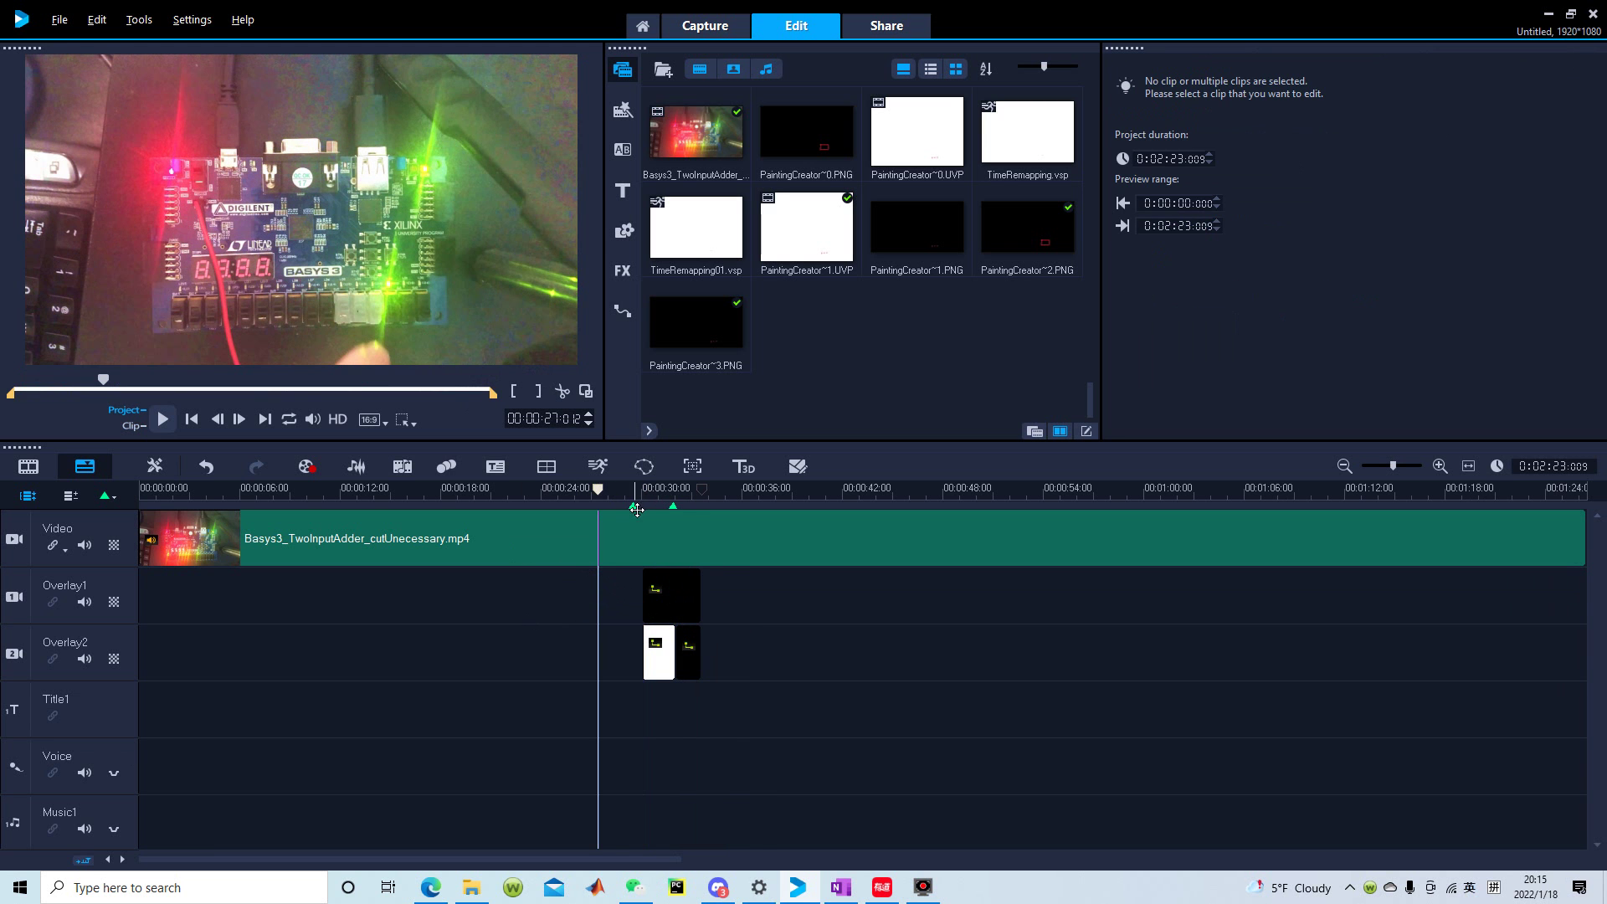
left_click(616, 577)
left_click(629, 581)
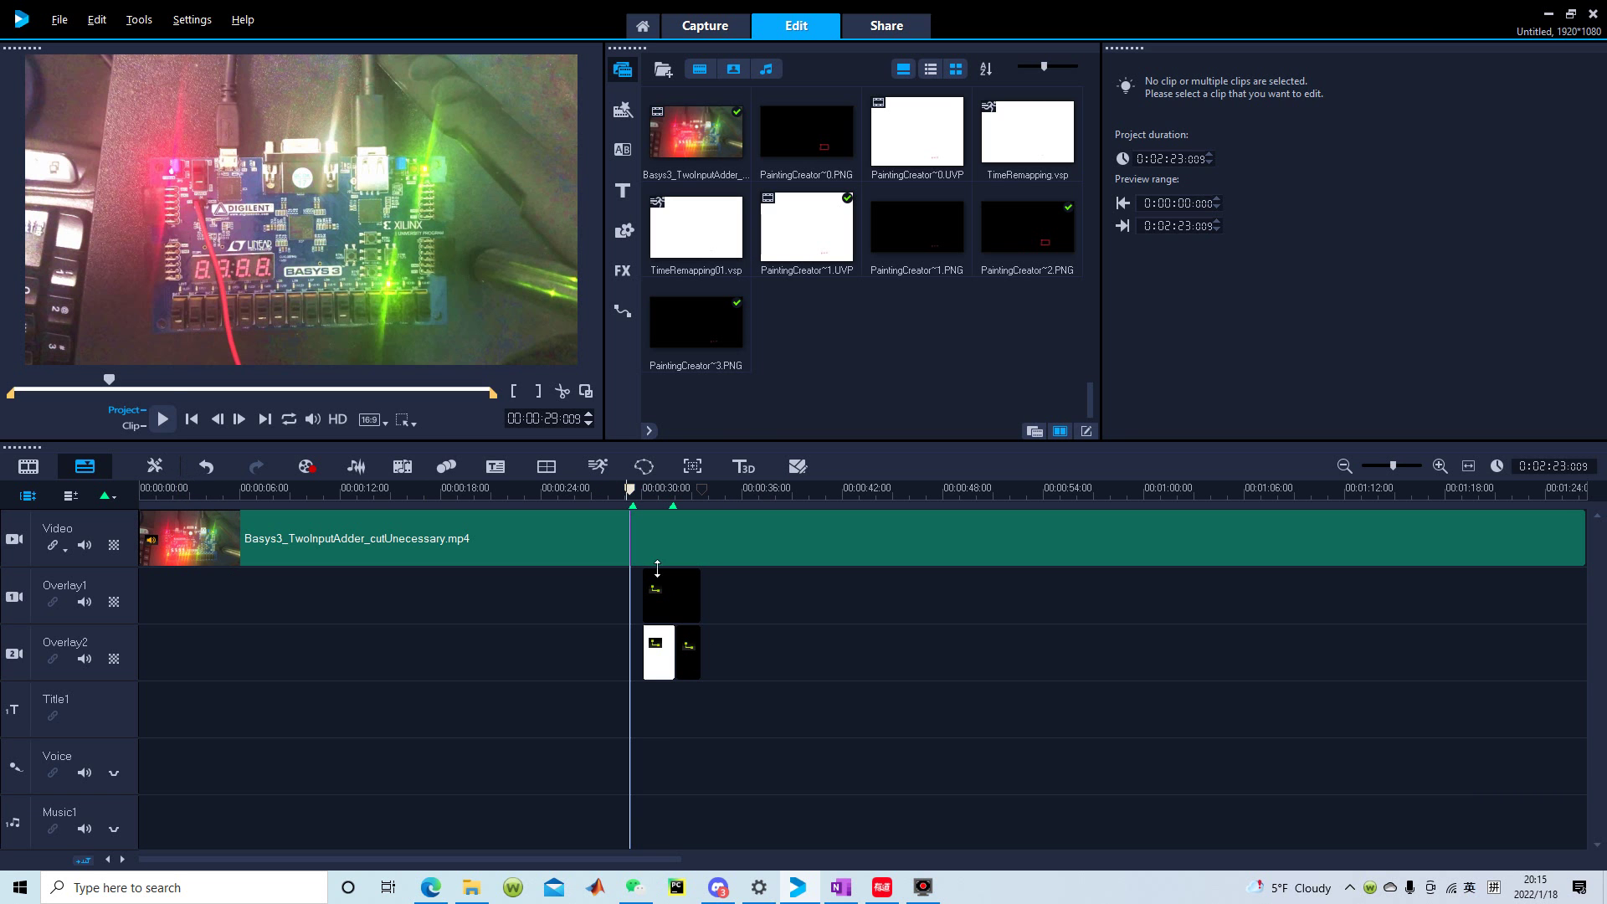
left_click(658, 659)
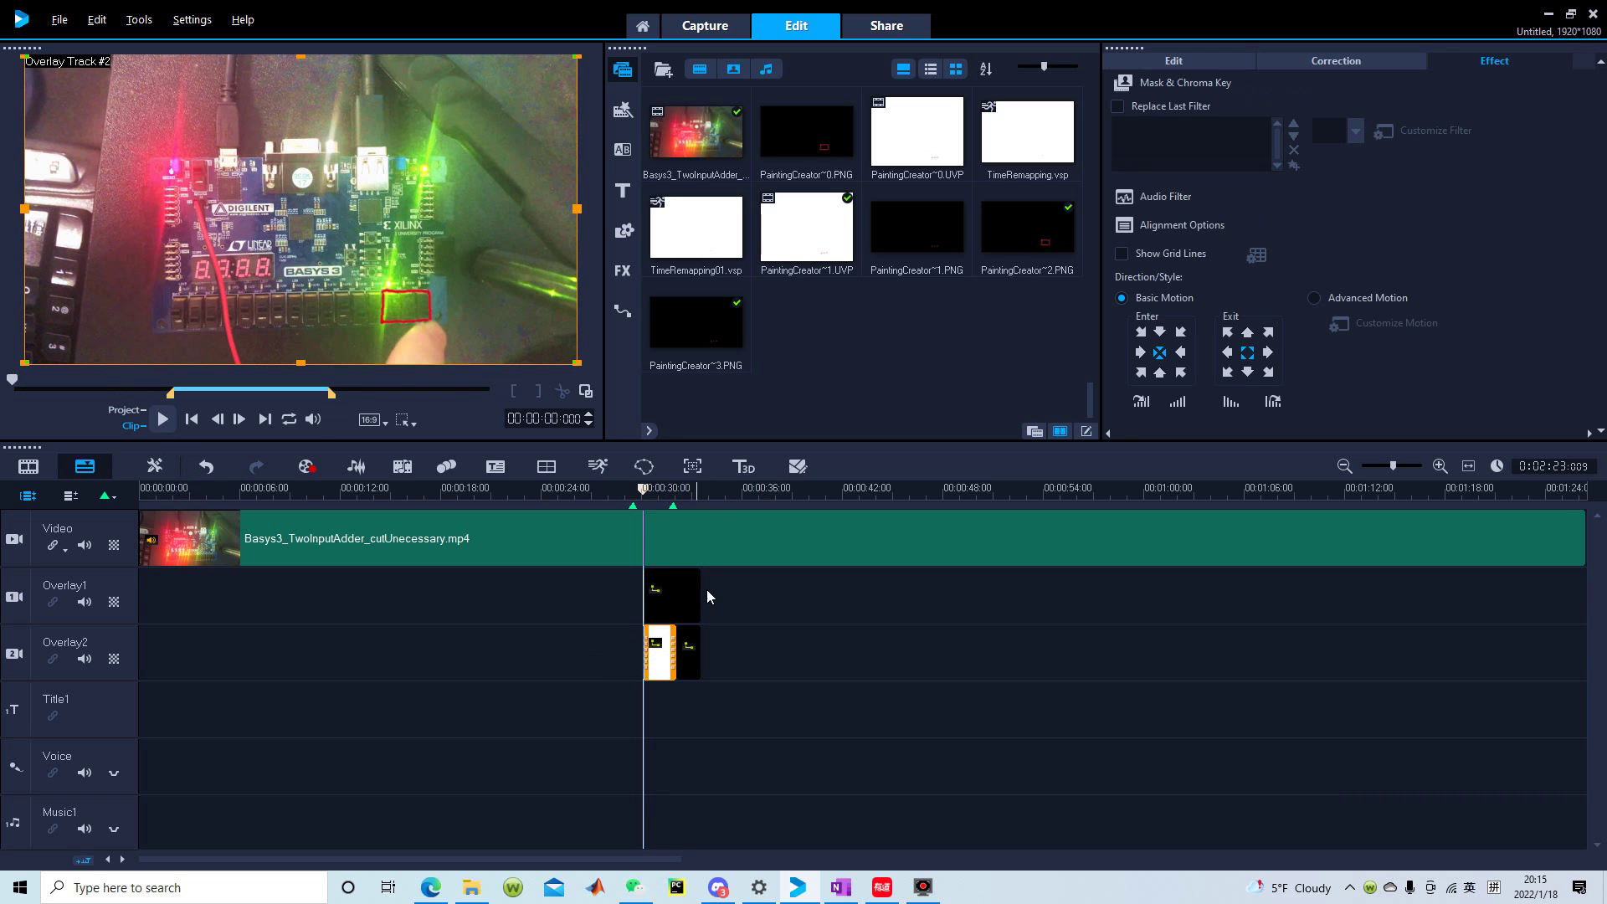
left_click(632, 588)
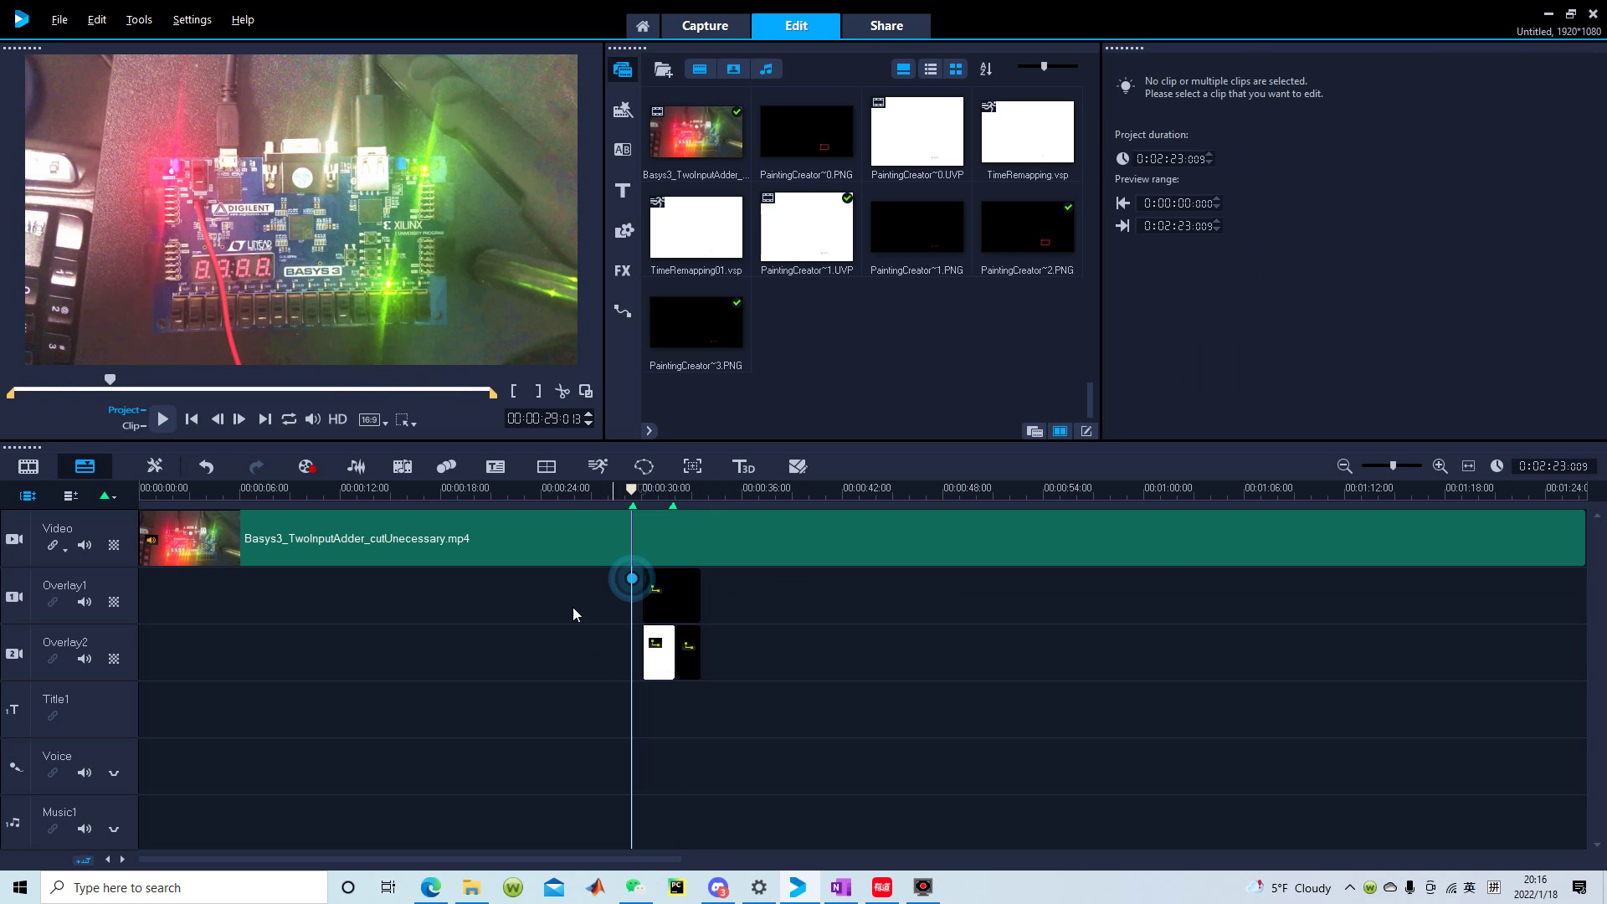
left_click(161, 425)
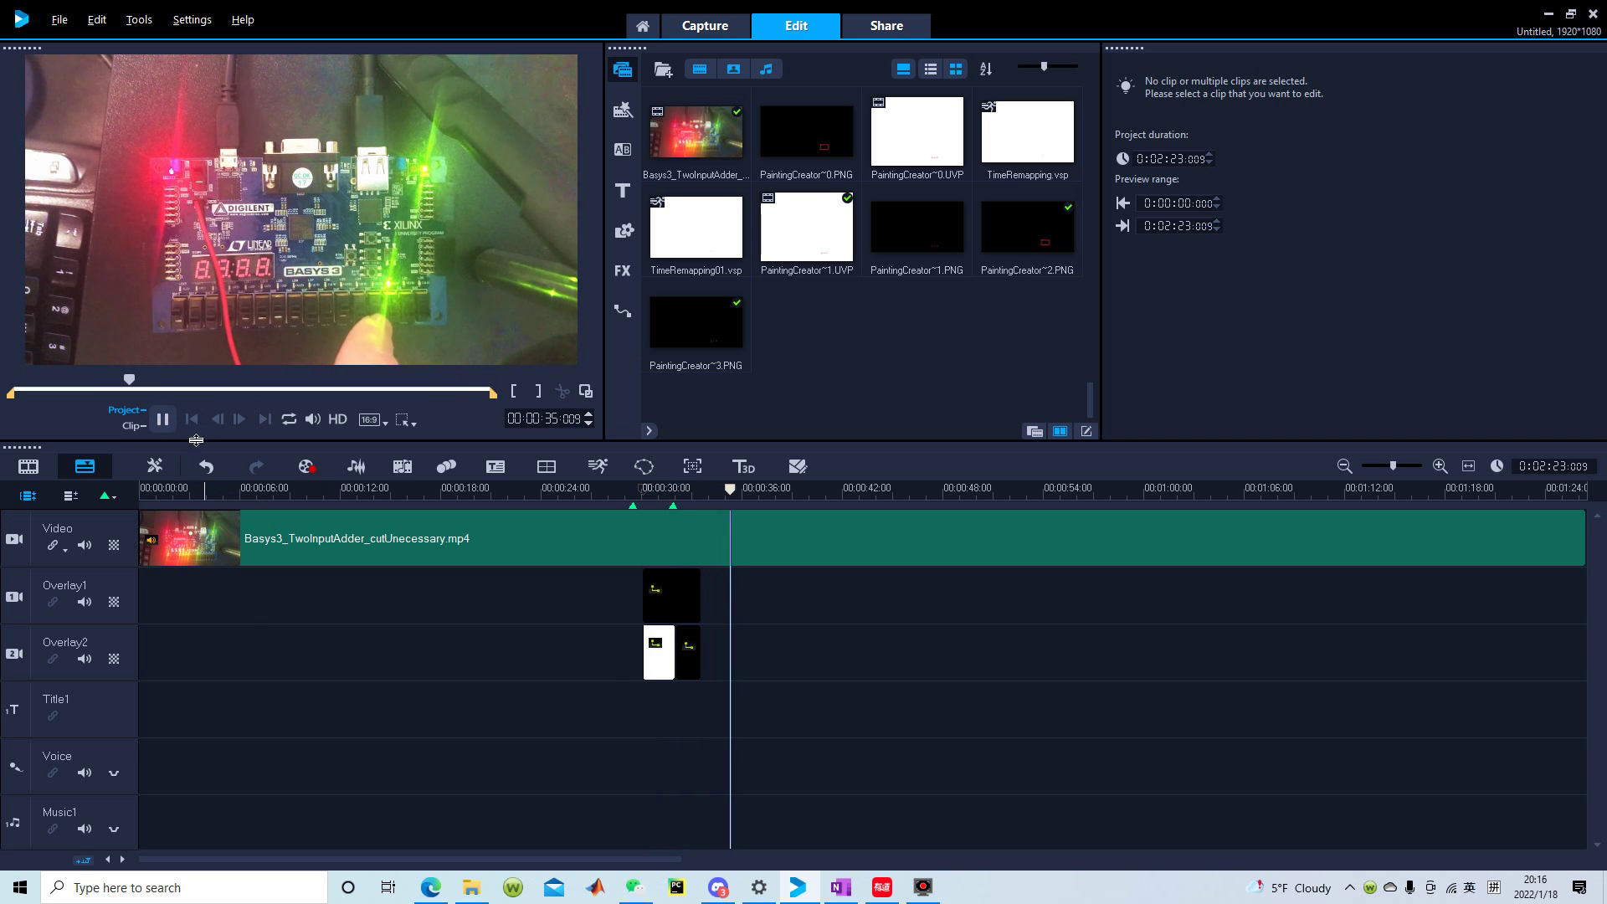
key("space")
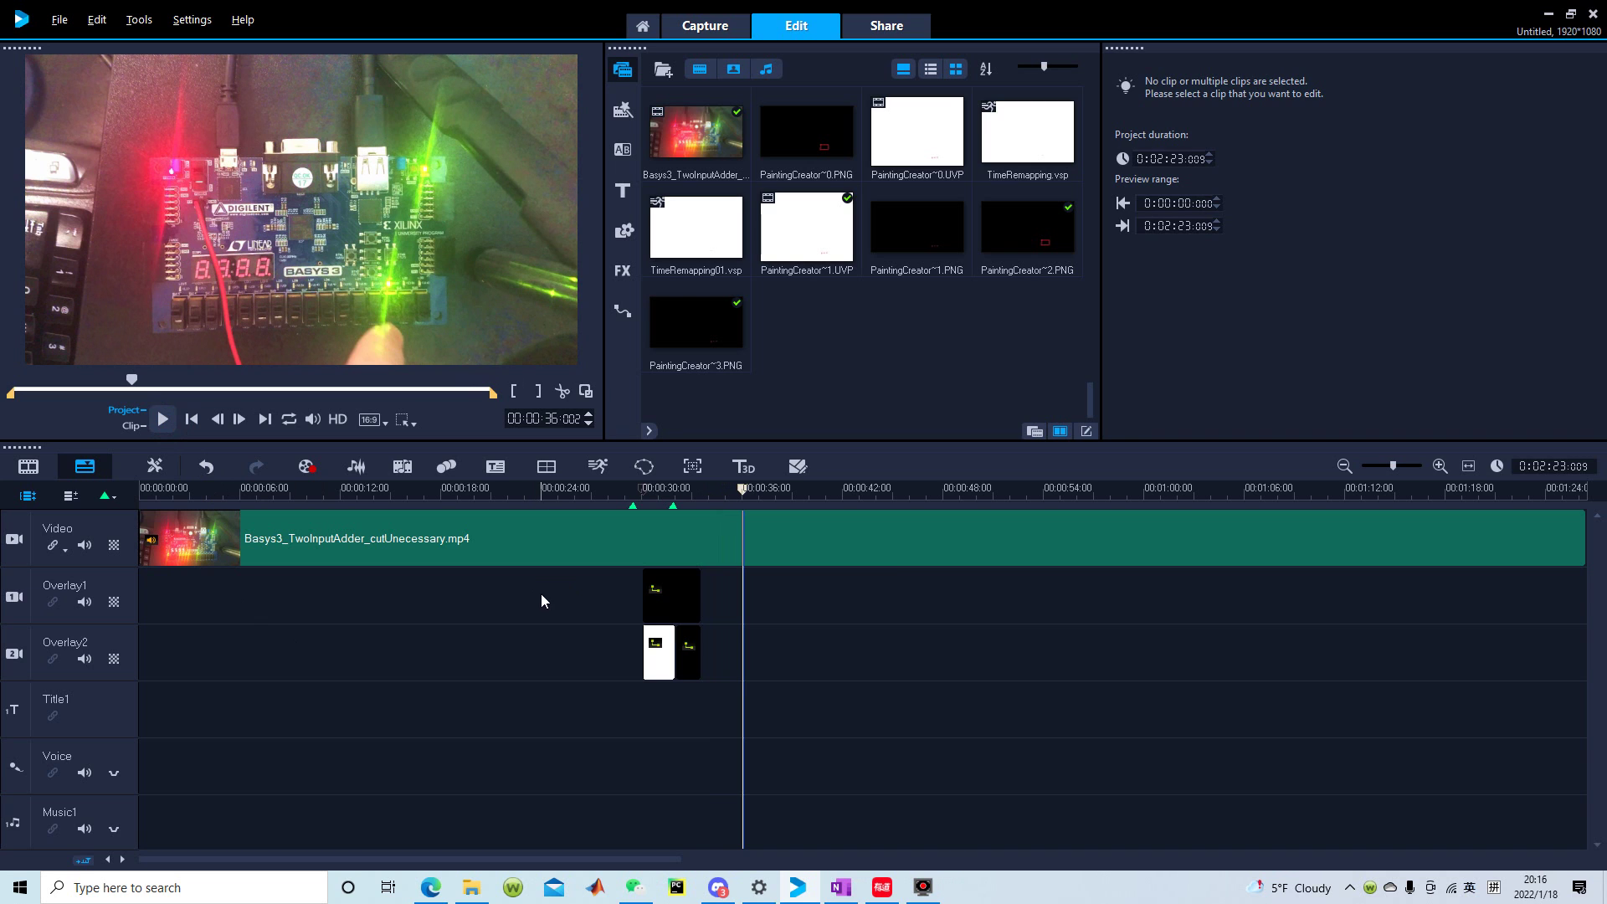